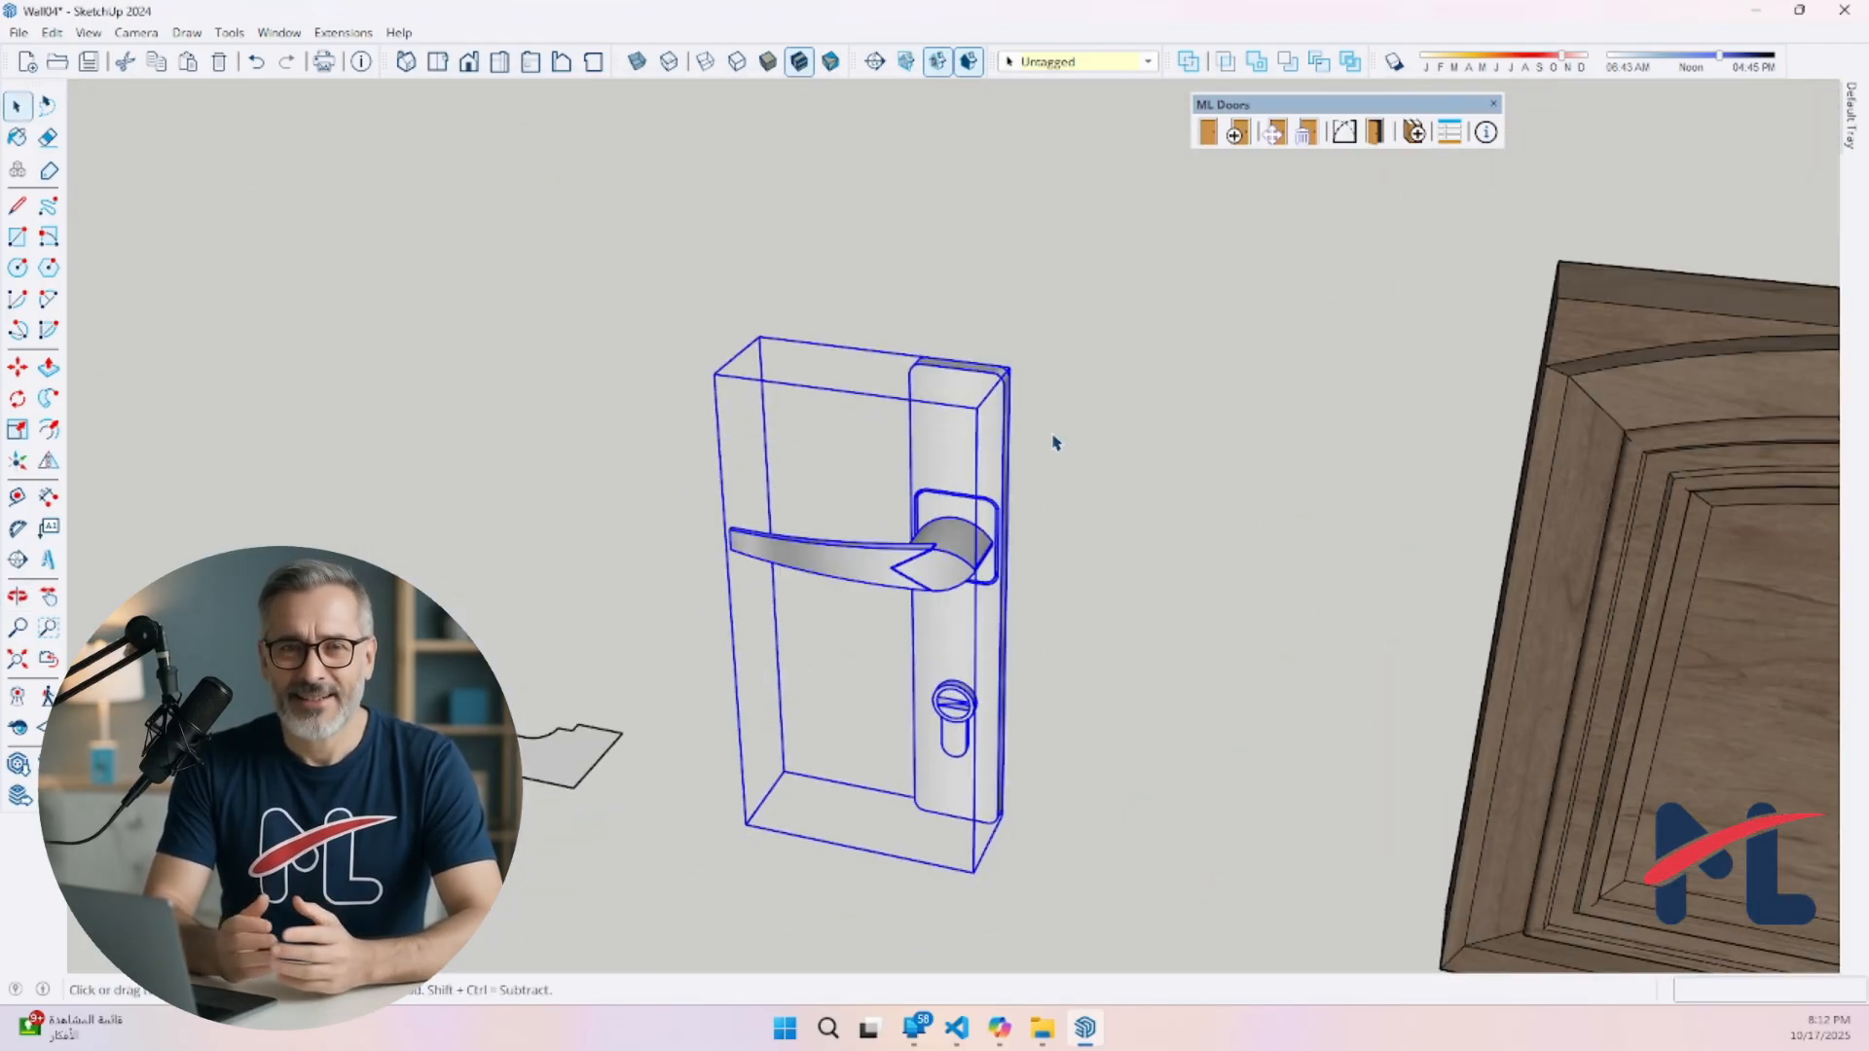
Add the selected lever handle to the library as hardware, giving it a name that begins with Lever_
{"action": "left_click", "coordinate": [1413, 133]}
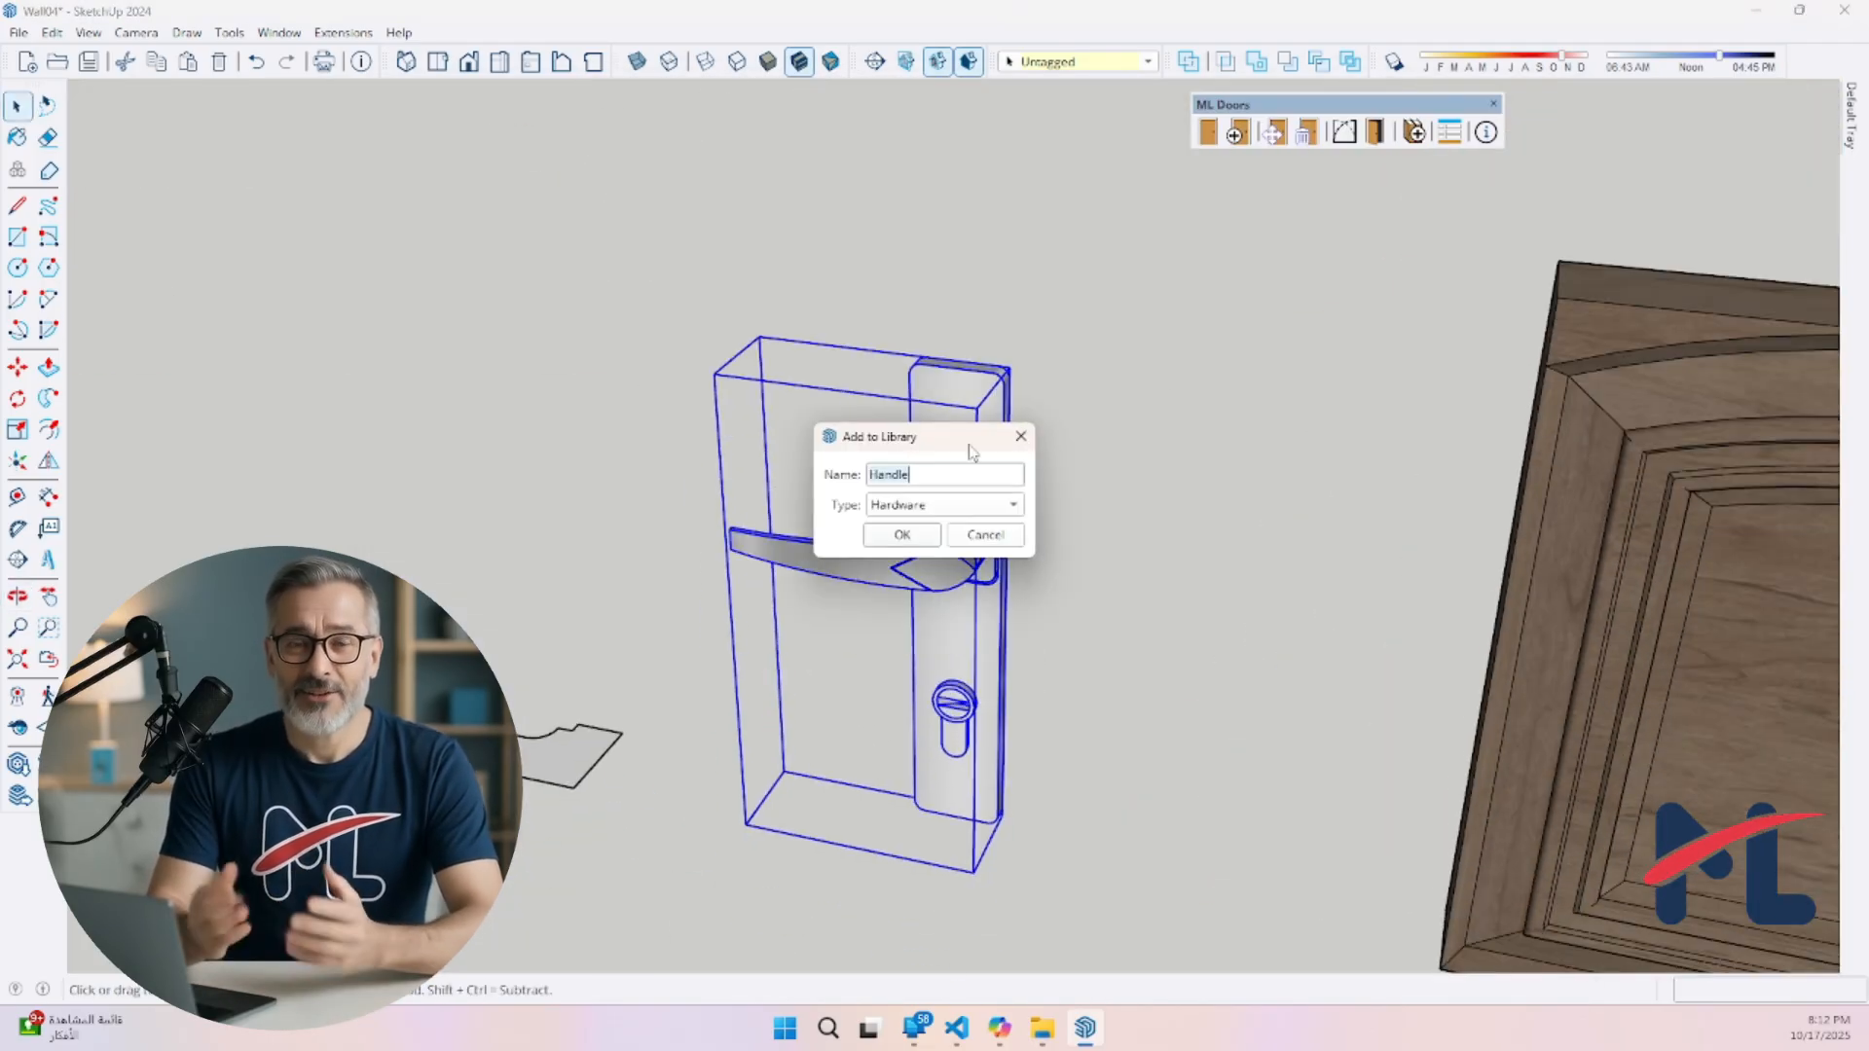
{"action": "left_click_drag", "start_coordinate": [969, 441], "coordinate": [491, 420]}
{"action": "type", "text": "Lever_Handle"}
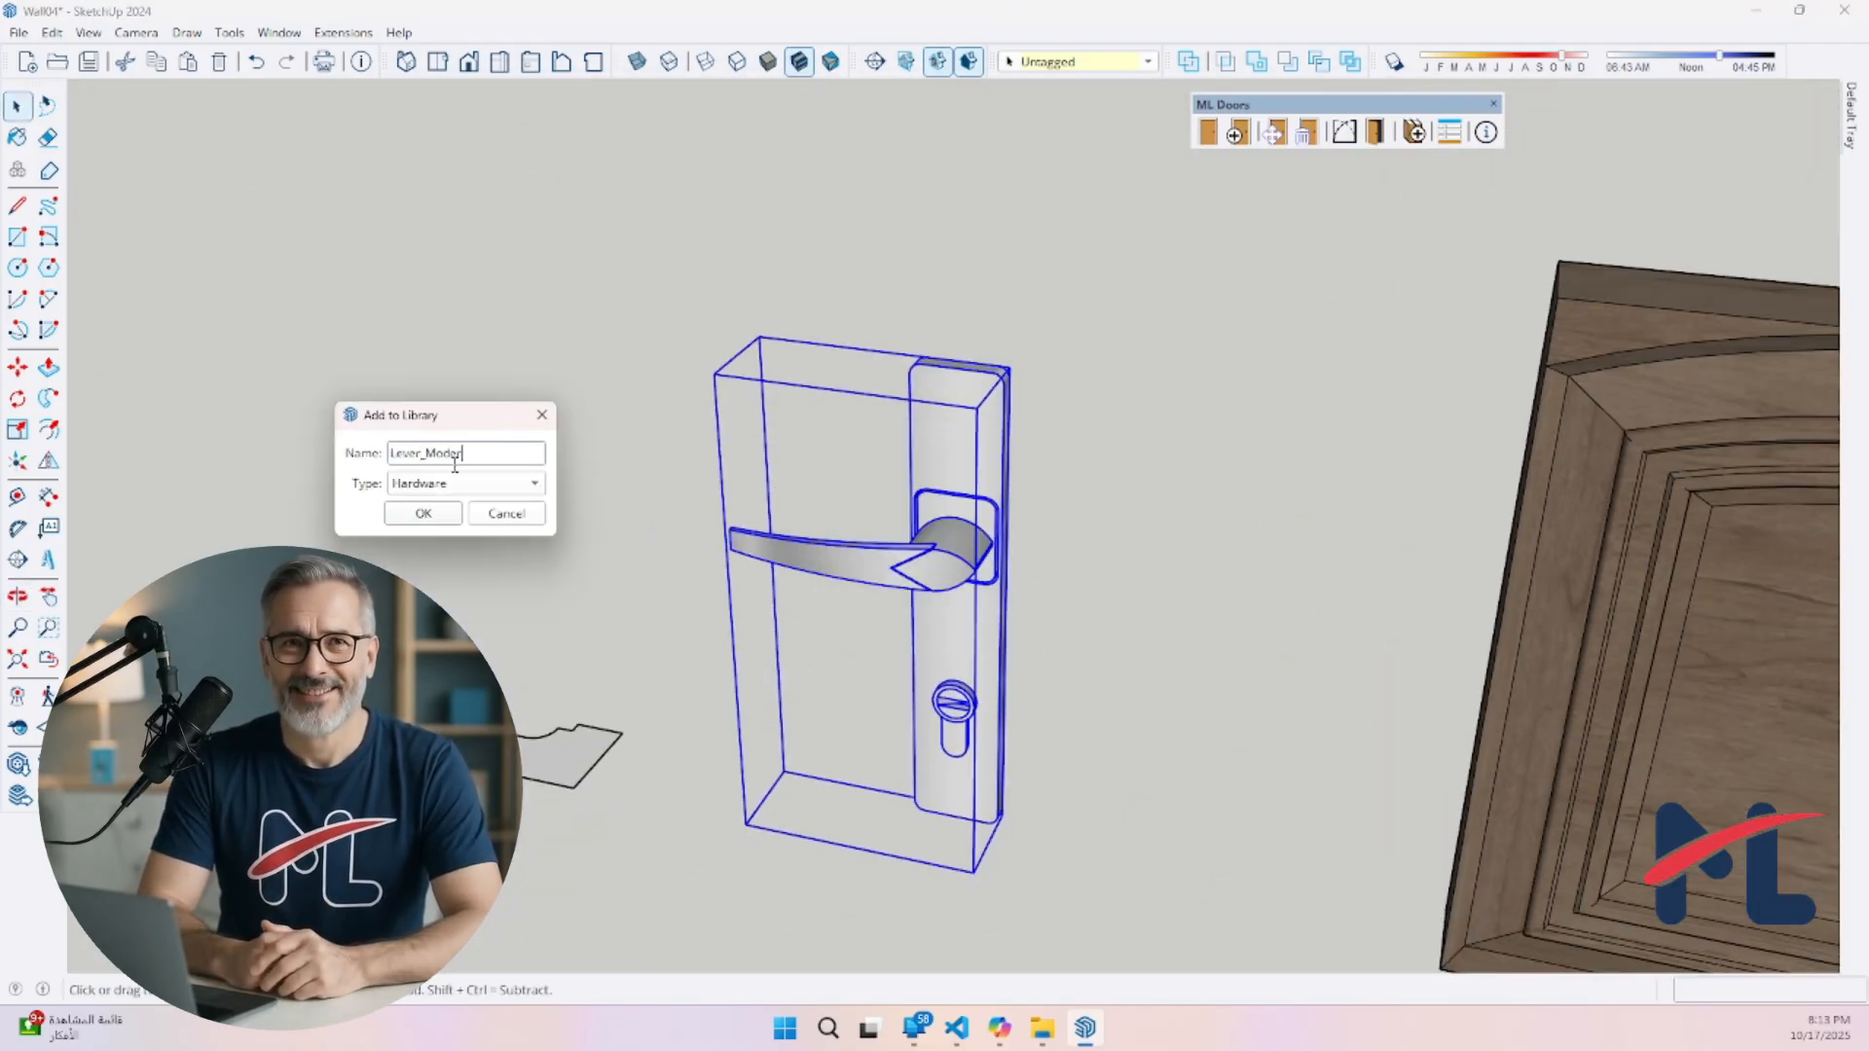
{"action": "key", "text": "Return"}
{"action": "left_click", "coordinate": [901, 521]}
Start a new door and show the user-created handle presets in its hardware settings
{"action": "left_click", "coordinate": [1239, 137]}
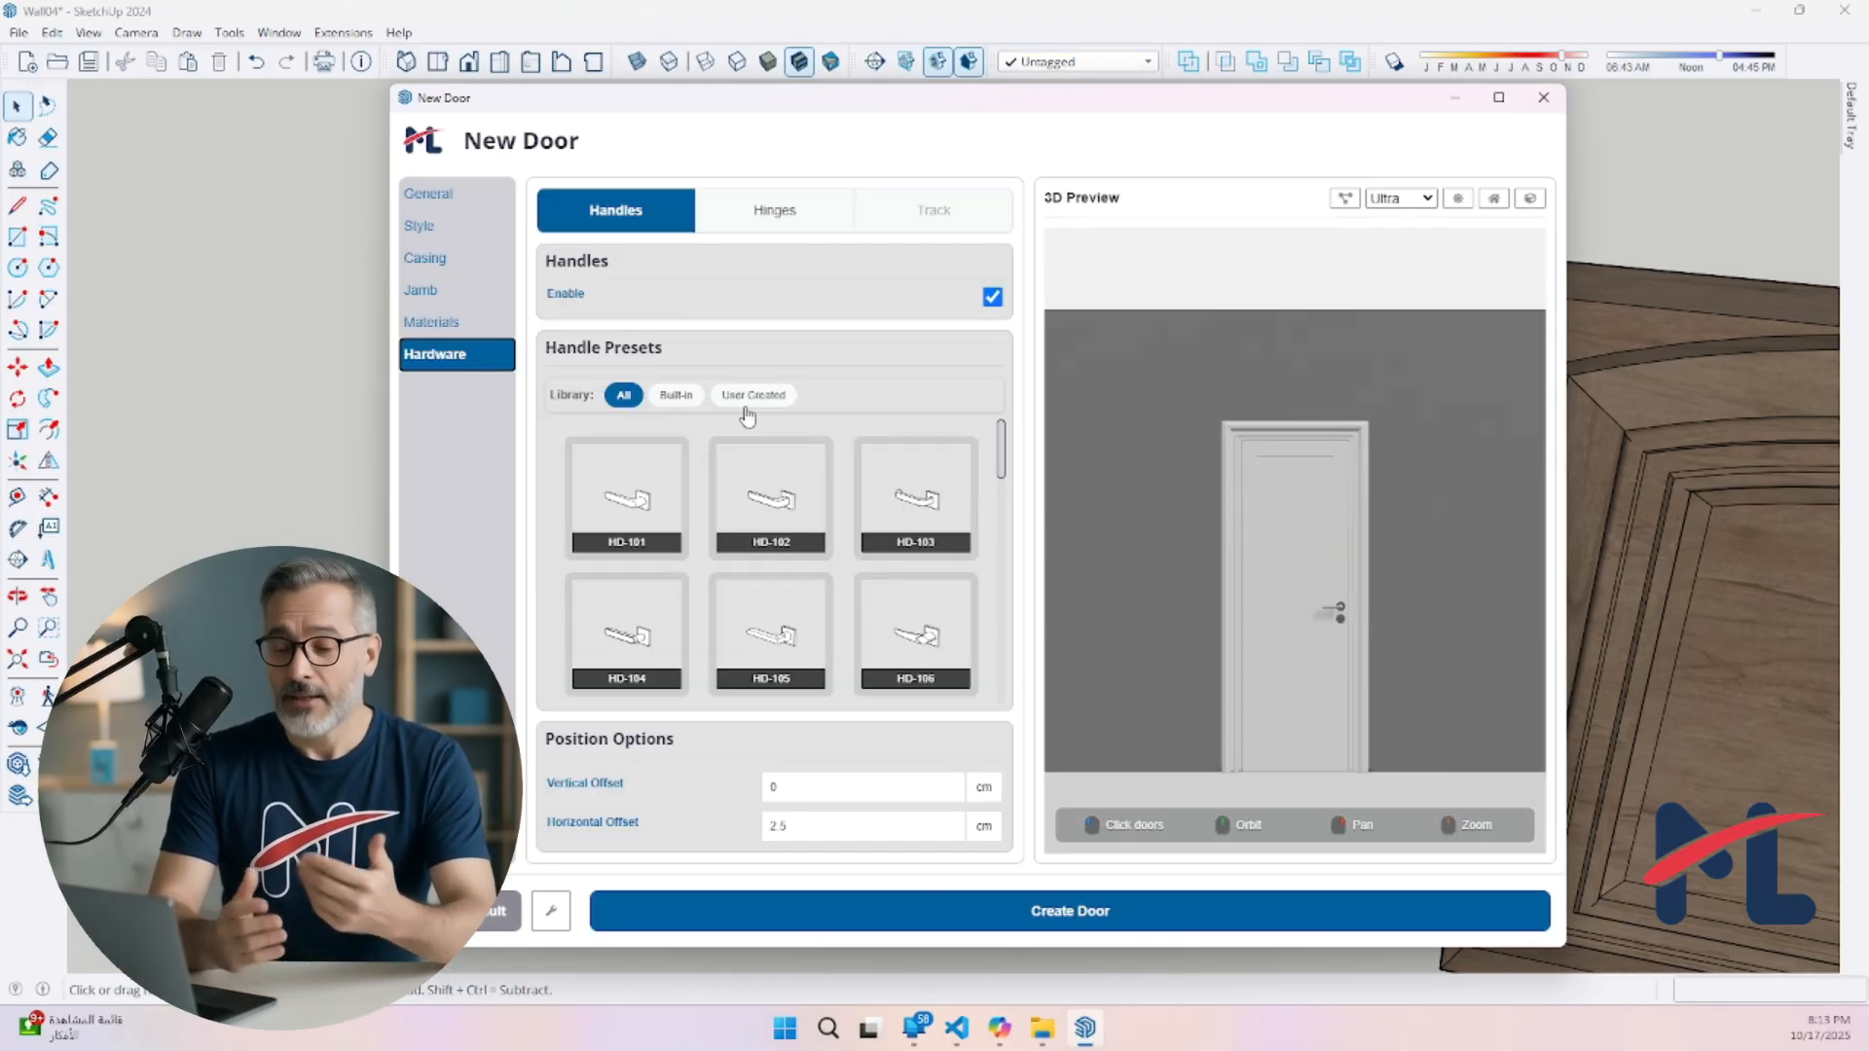
{"action": "left_click", "coordinate": [753, 396]}
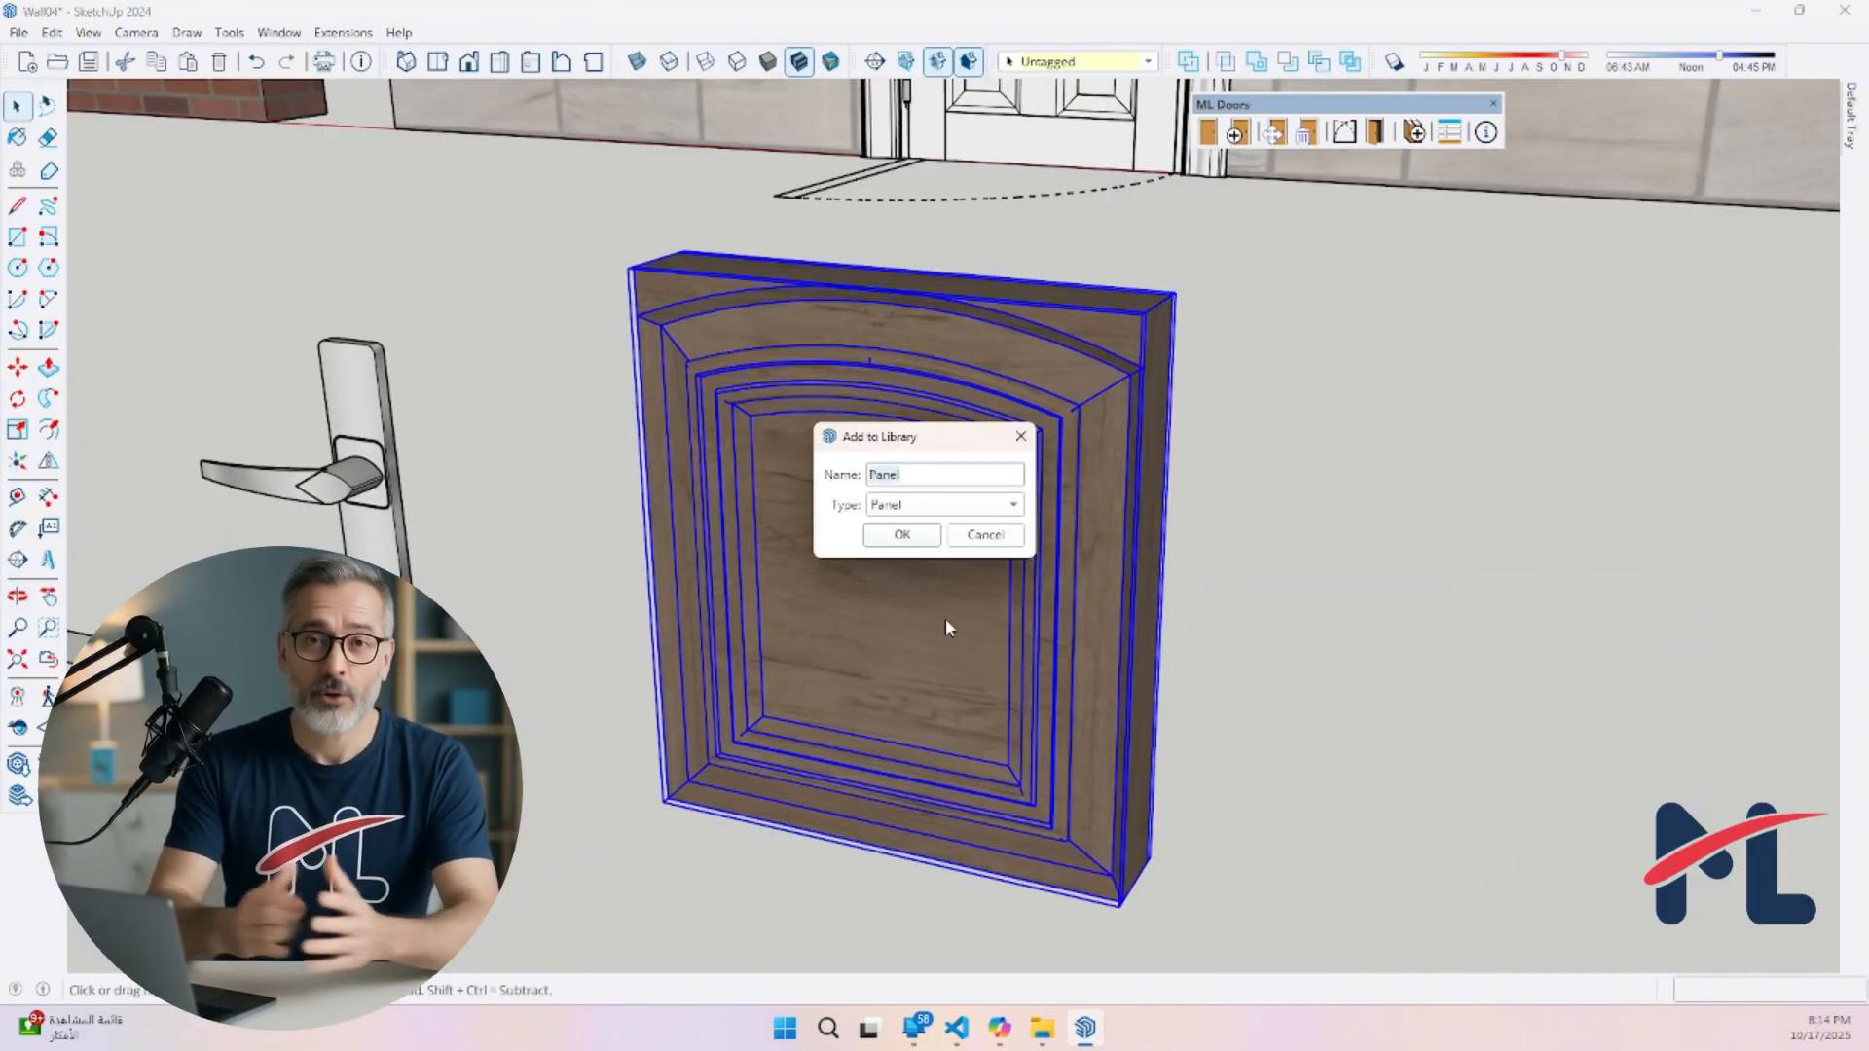
Add the selected arched wooden panel to the library as a Panel named Custom Cabinet Panel
{"action": "type", "text": "Custom Cabinet Panel"}
{"action": "left_click", "coordinate": [902, 537]}
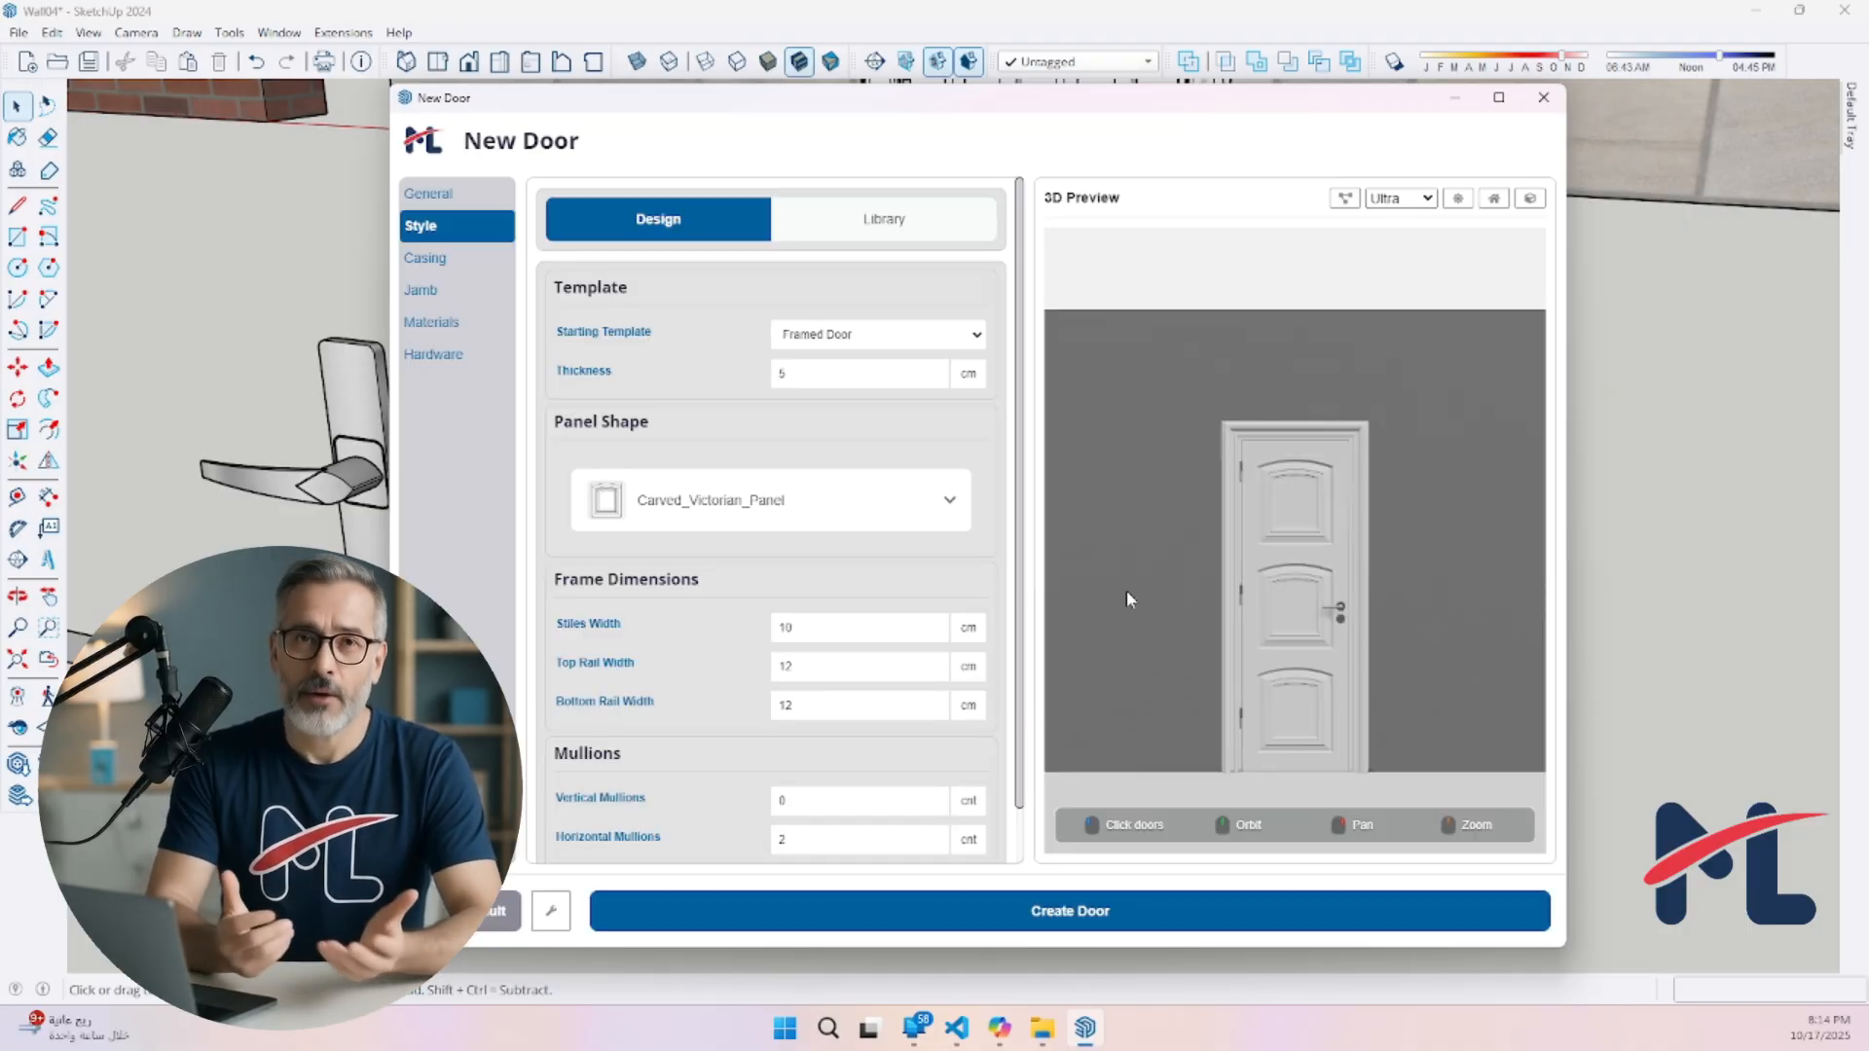
{"action": "left_click_drag", "start_coordinate": [1125, 590], "coordinate": [1387, 571]}
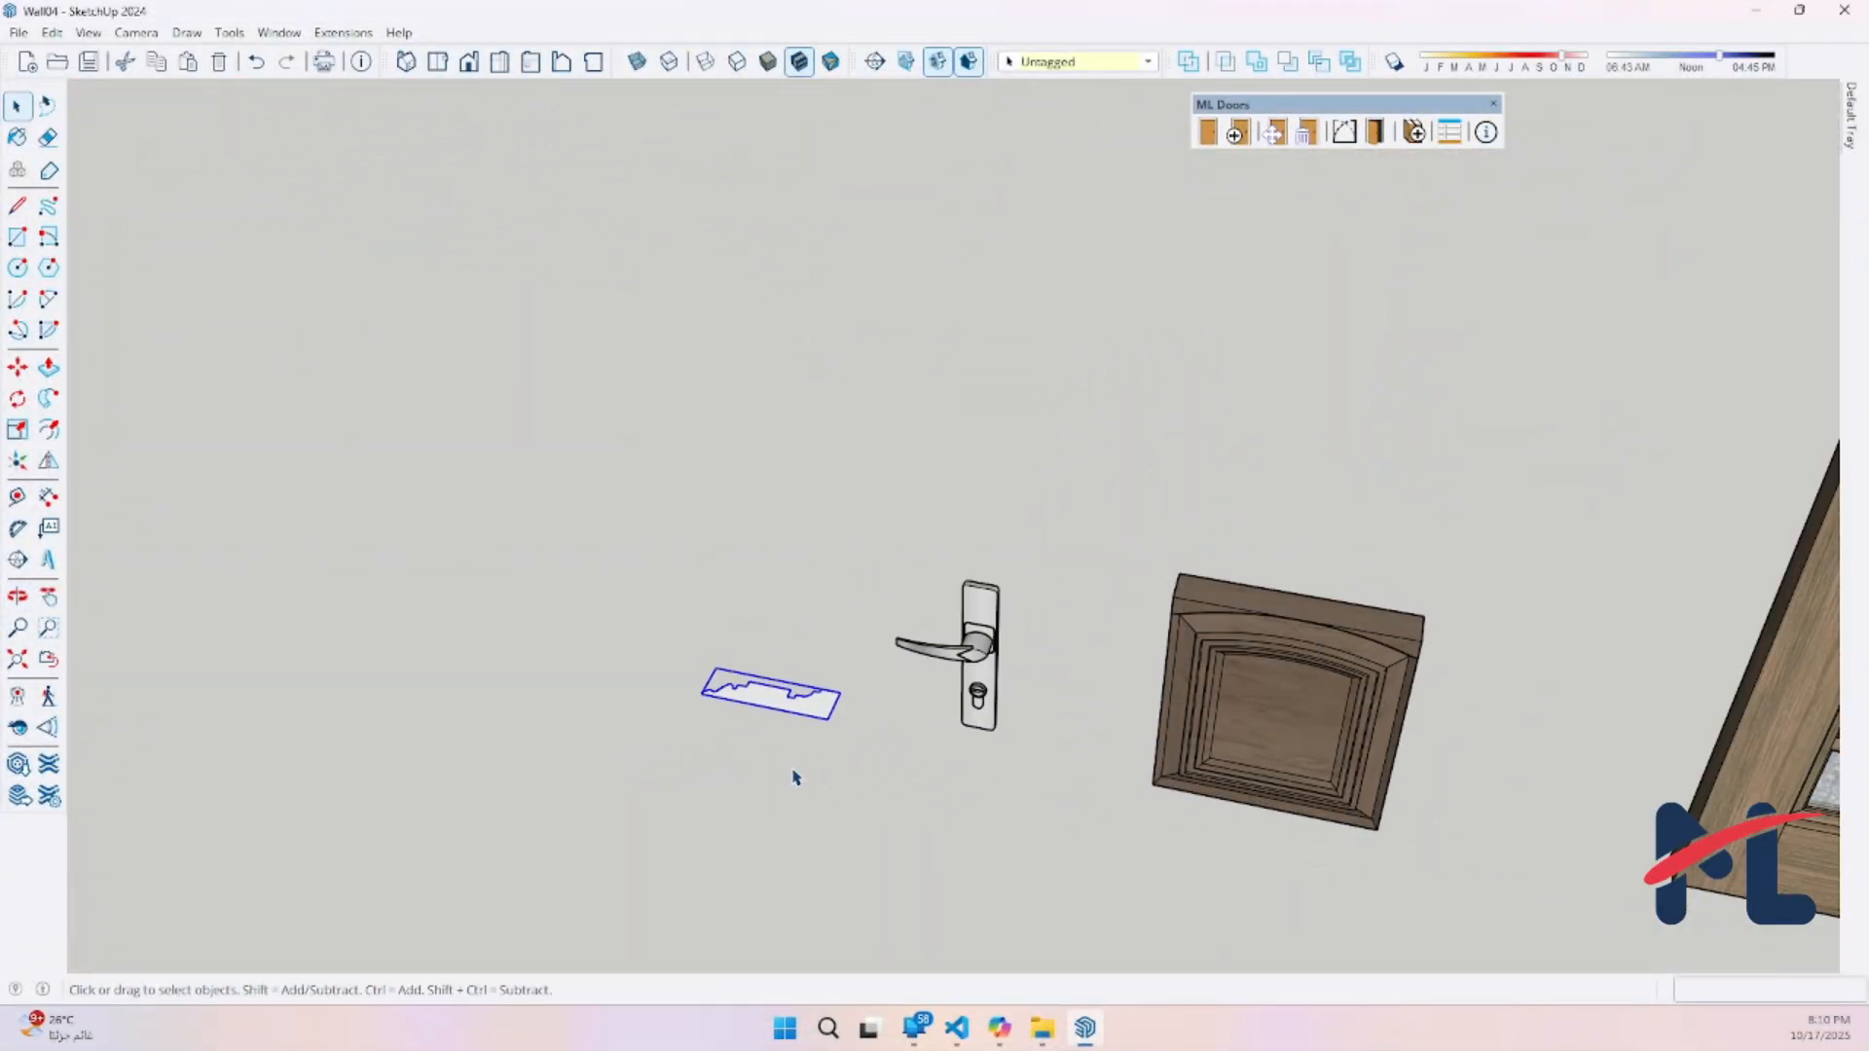
Select the molding profile component lying on the ground beside the lever handle
{"action": "middle_click_drag", "start_coordinate": [797, 778], "coordinate": [1022, 626]}
{"action": "key", "text": "space"}
{"action": "scroll", "coordinate": [892, 681], "scroll_direction": "down", "scroll_amount": 5}
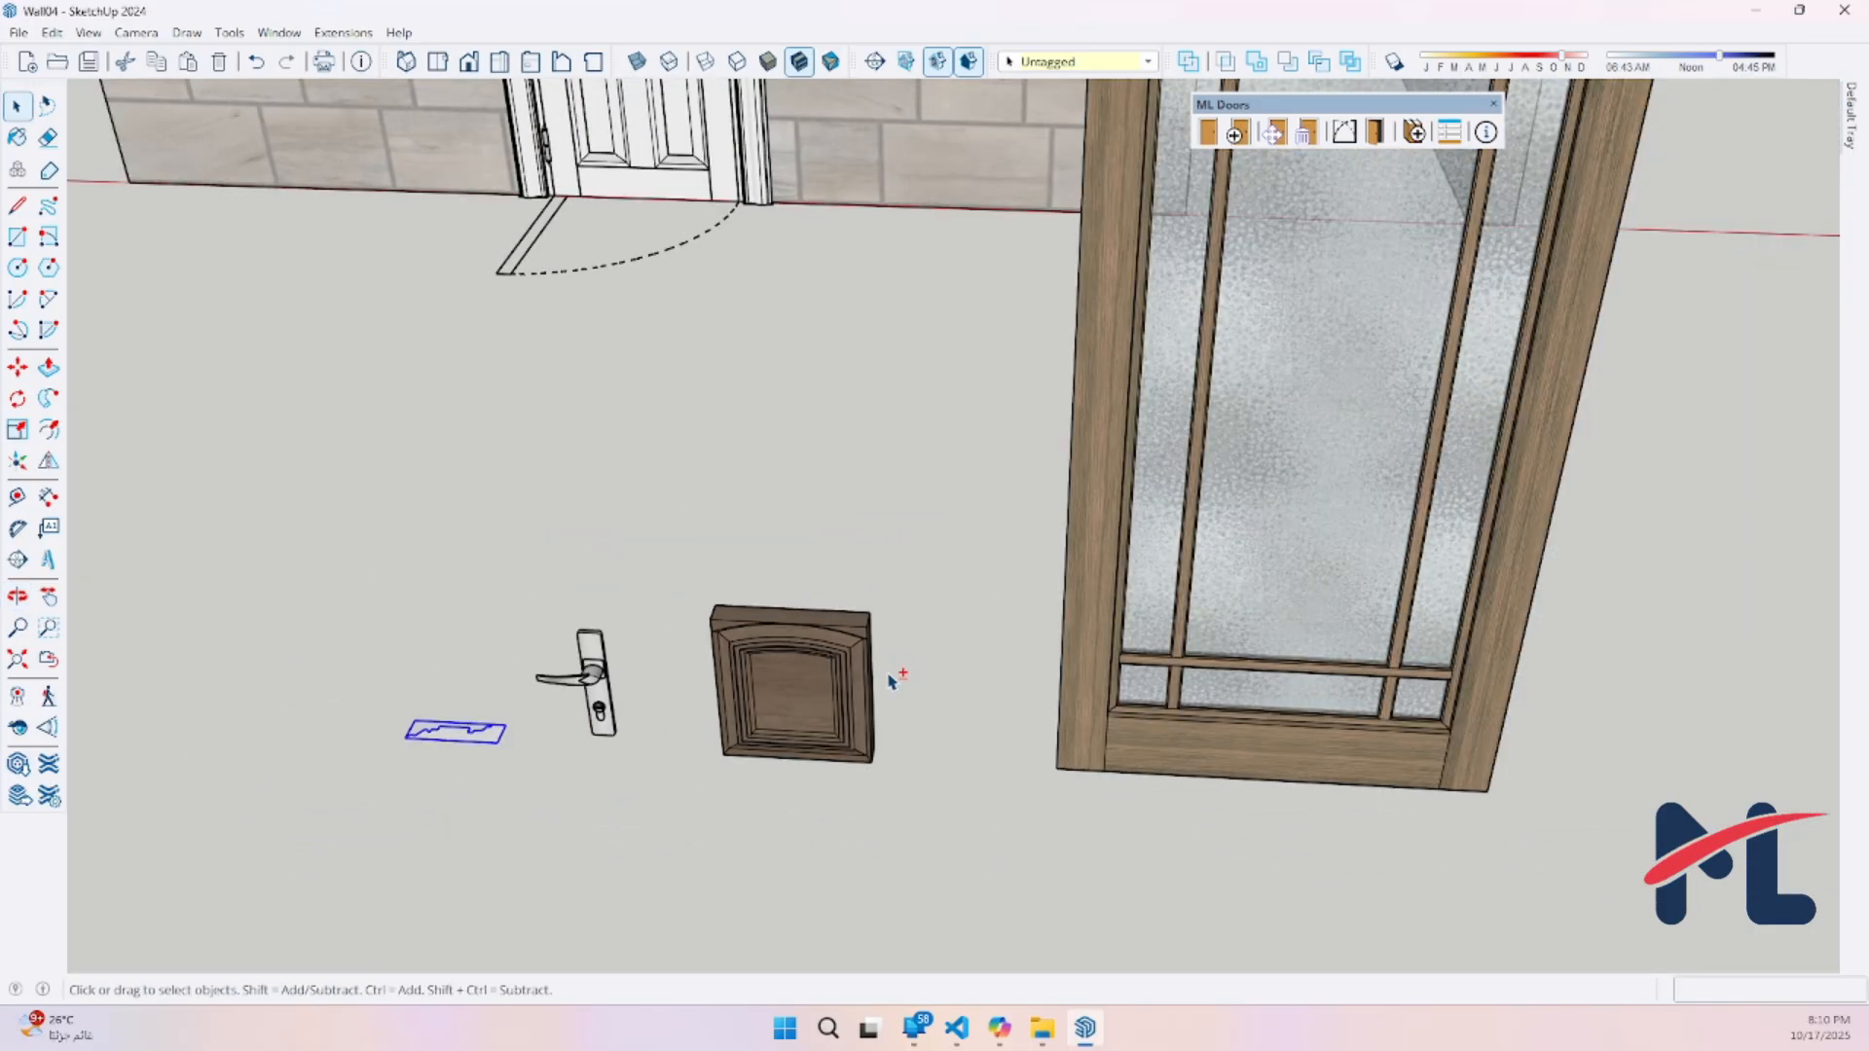
{"action": "scroll", "coordinate": [891, 681], "scroll_direction": "down", "scroll_amount": 6}
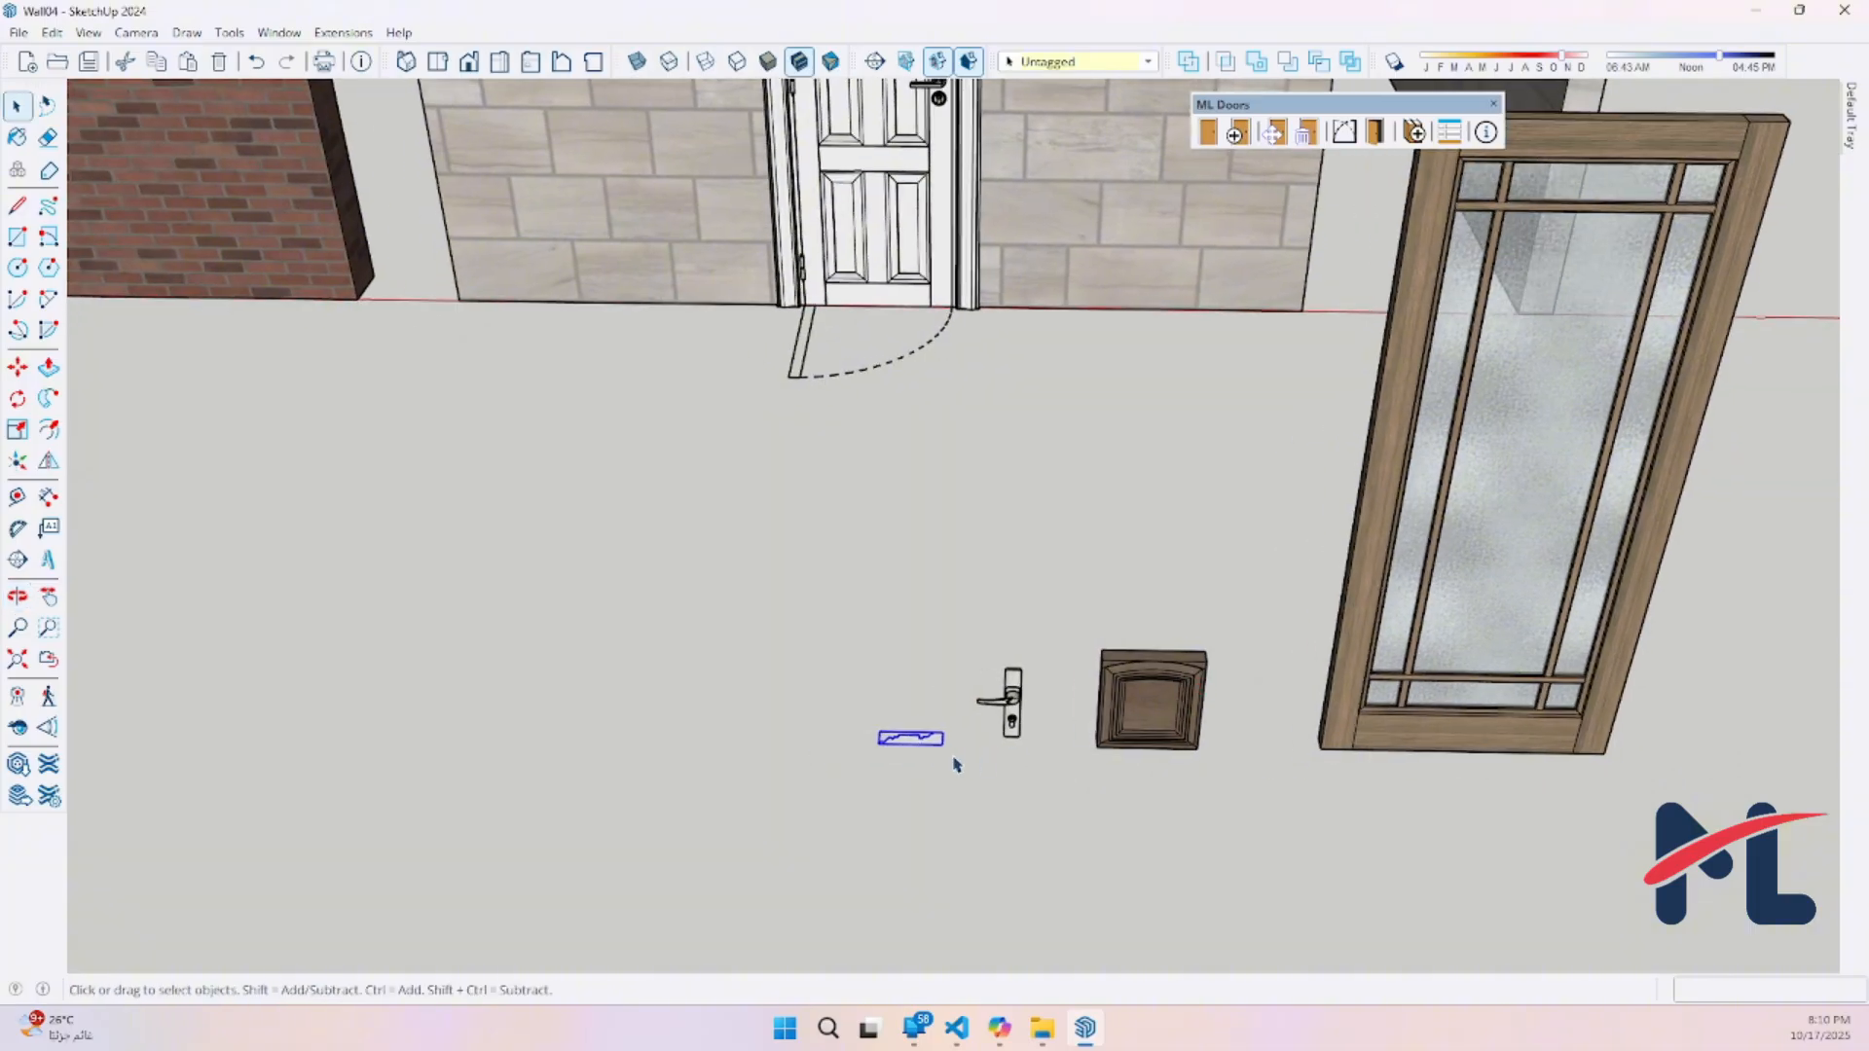
{"action": "scroll", "coordinate": [924, 765], "scroll_direction": "up", "scroll_amount": 4}
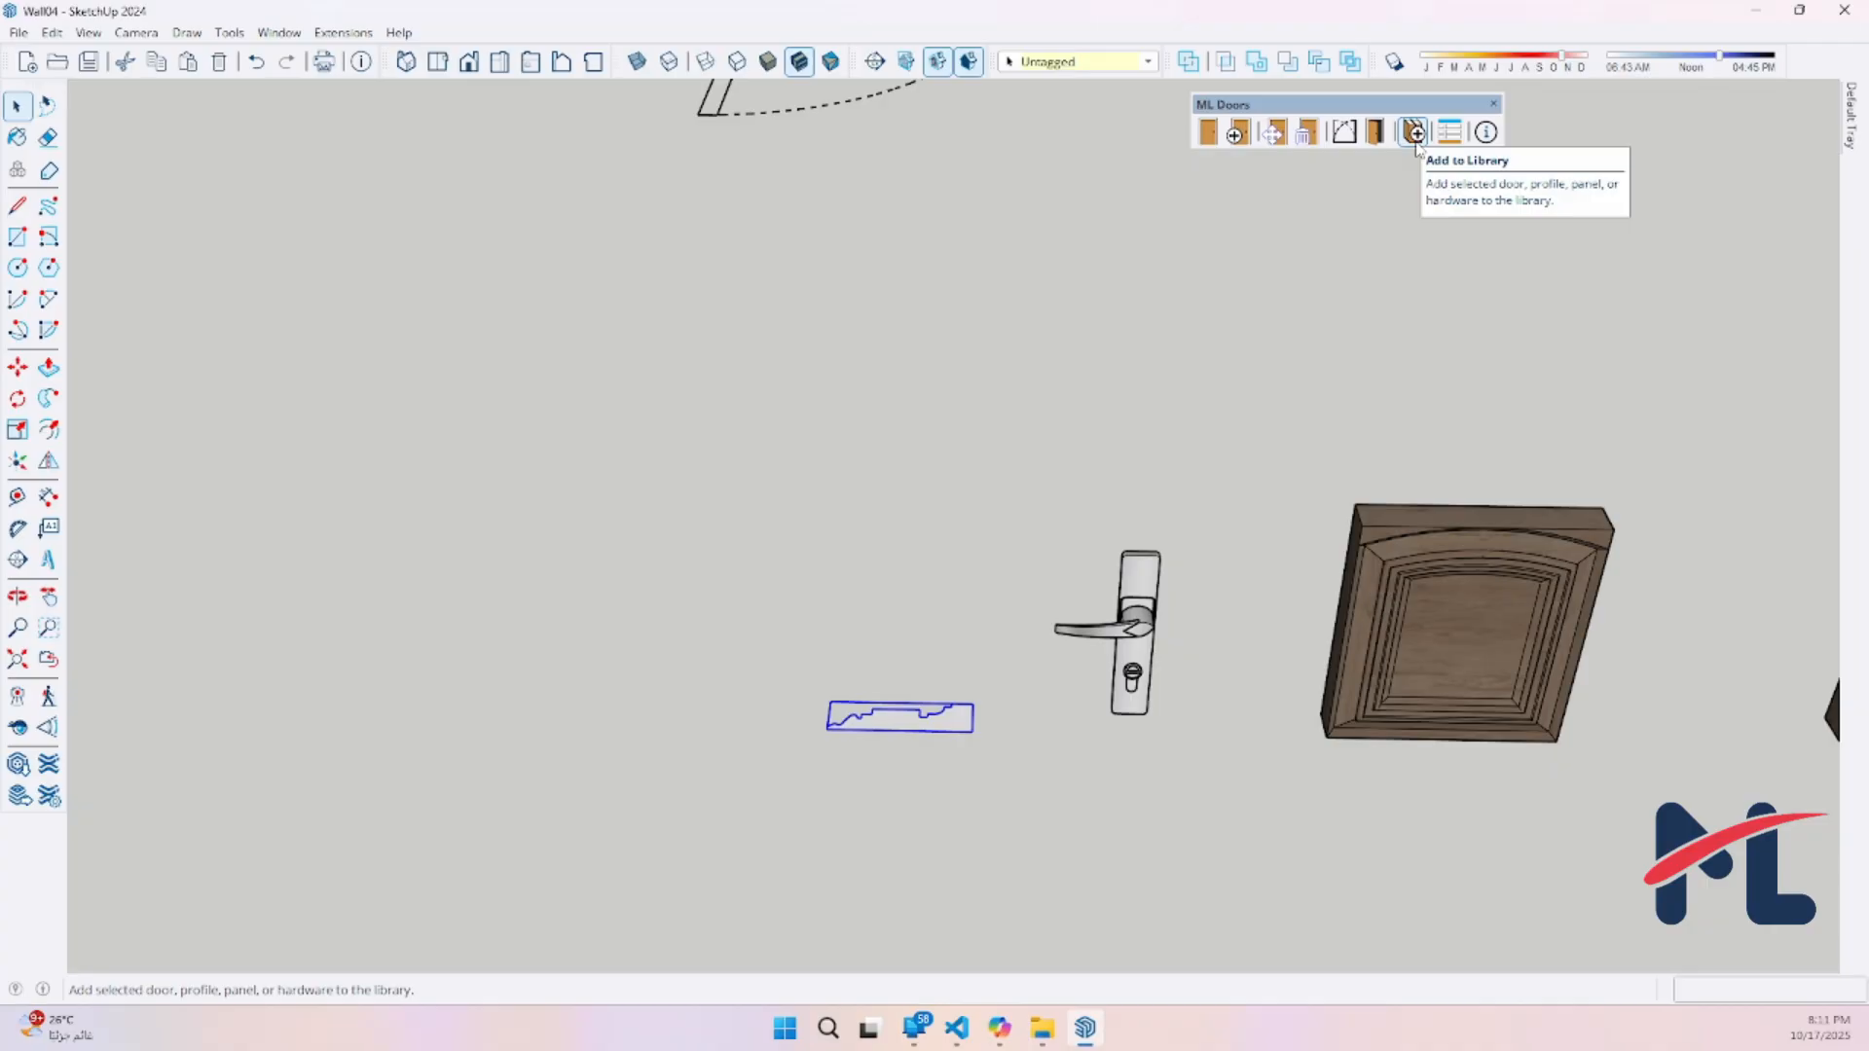
{"action": "scroll", "coordinate": [926, 742], "scroll_direction": "up", "scroll_amount": 4}
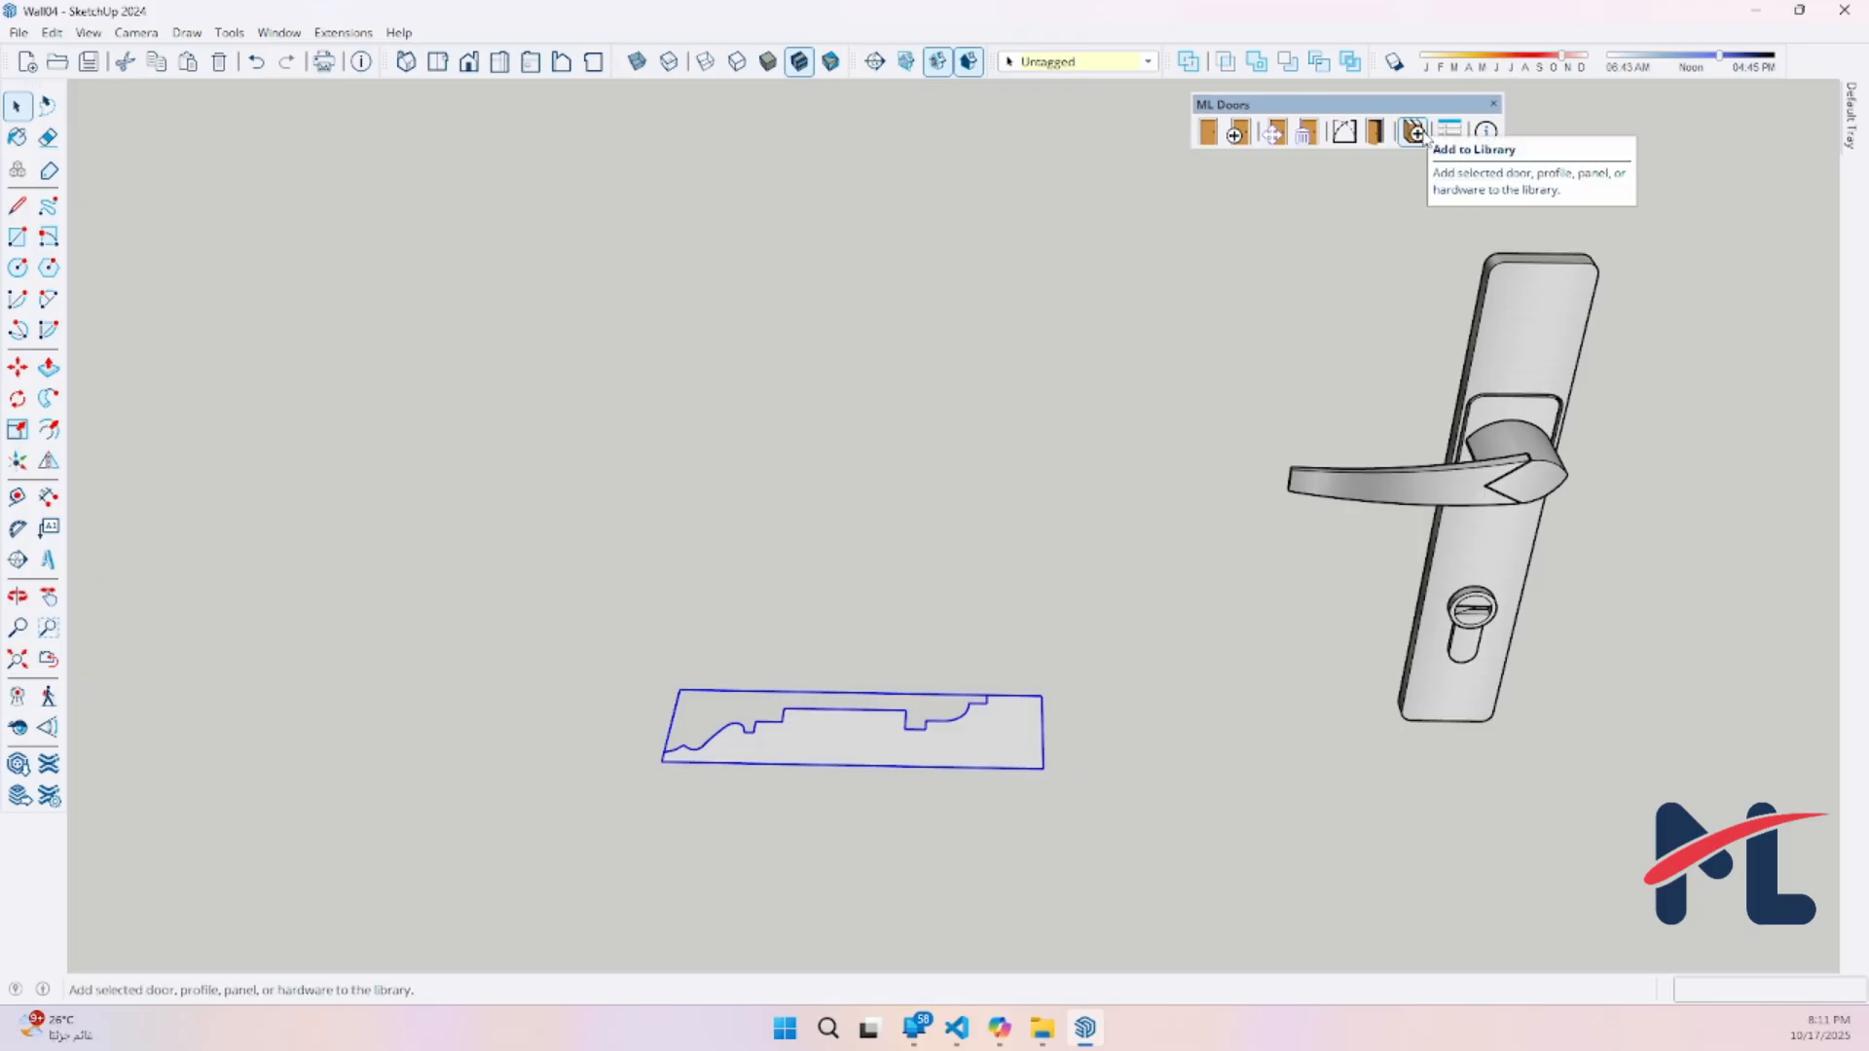
{"action": "left_click", "coordinate": [1067, 723]}
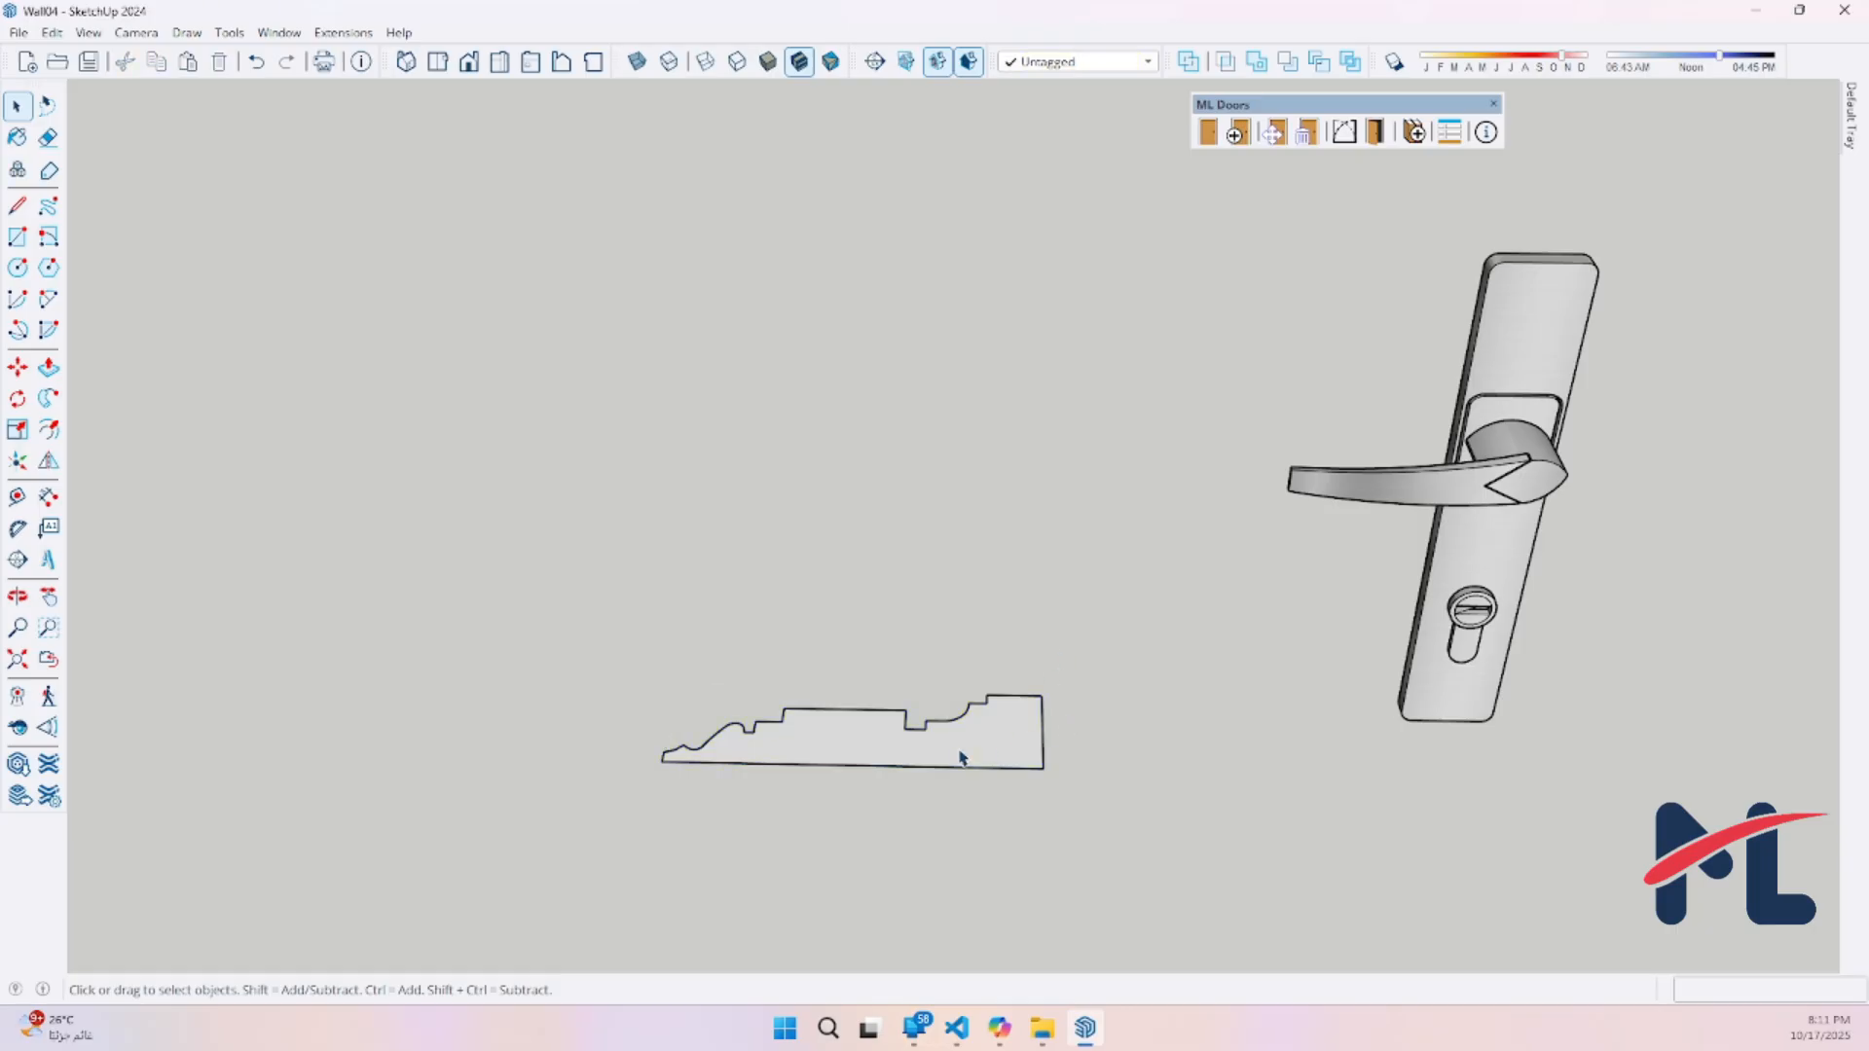
{"action": "left_click", "coordinate": [960, 758]}
{"action": "scroll", "coordinate": [809, 756], "scroll_direction": "up", "scroll_amount": 3}
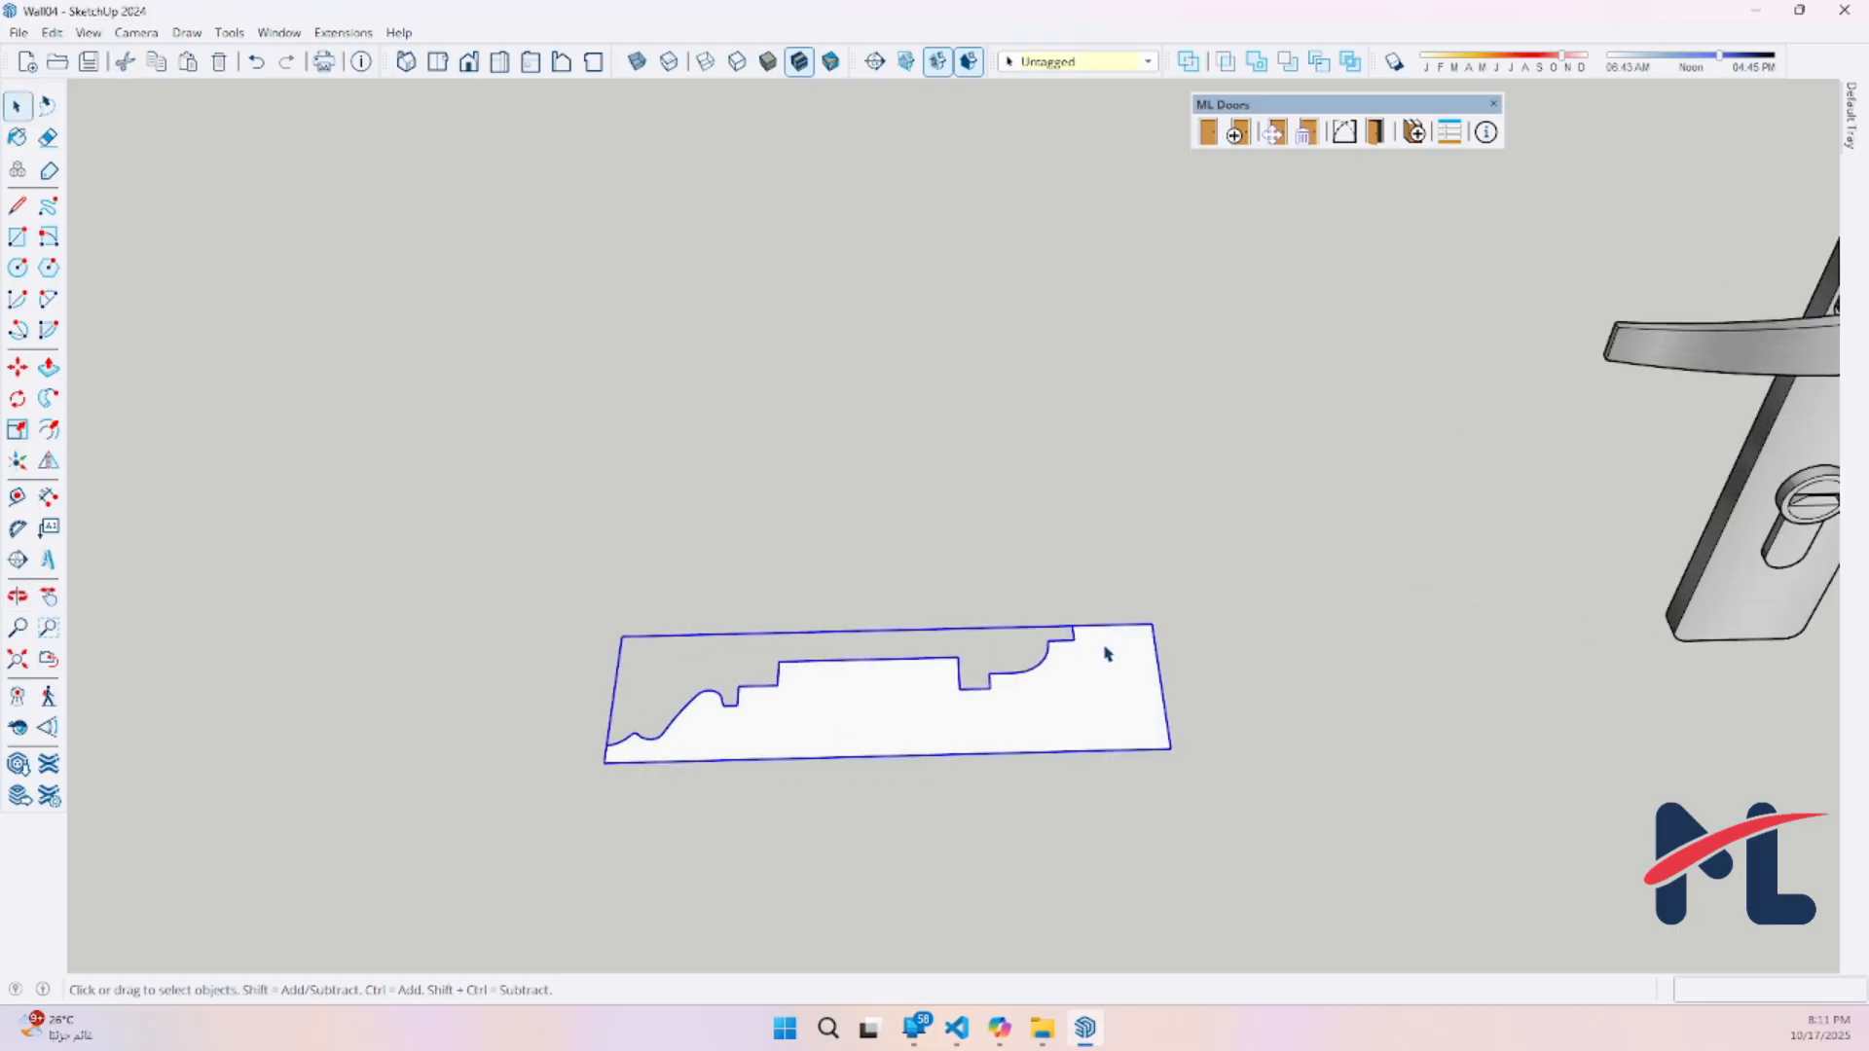
{"action": "middle_click_drag", "start_coordinate": [1106, 654], "coordinate": [1081, 680]}
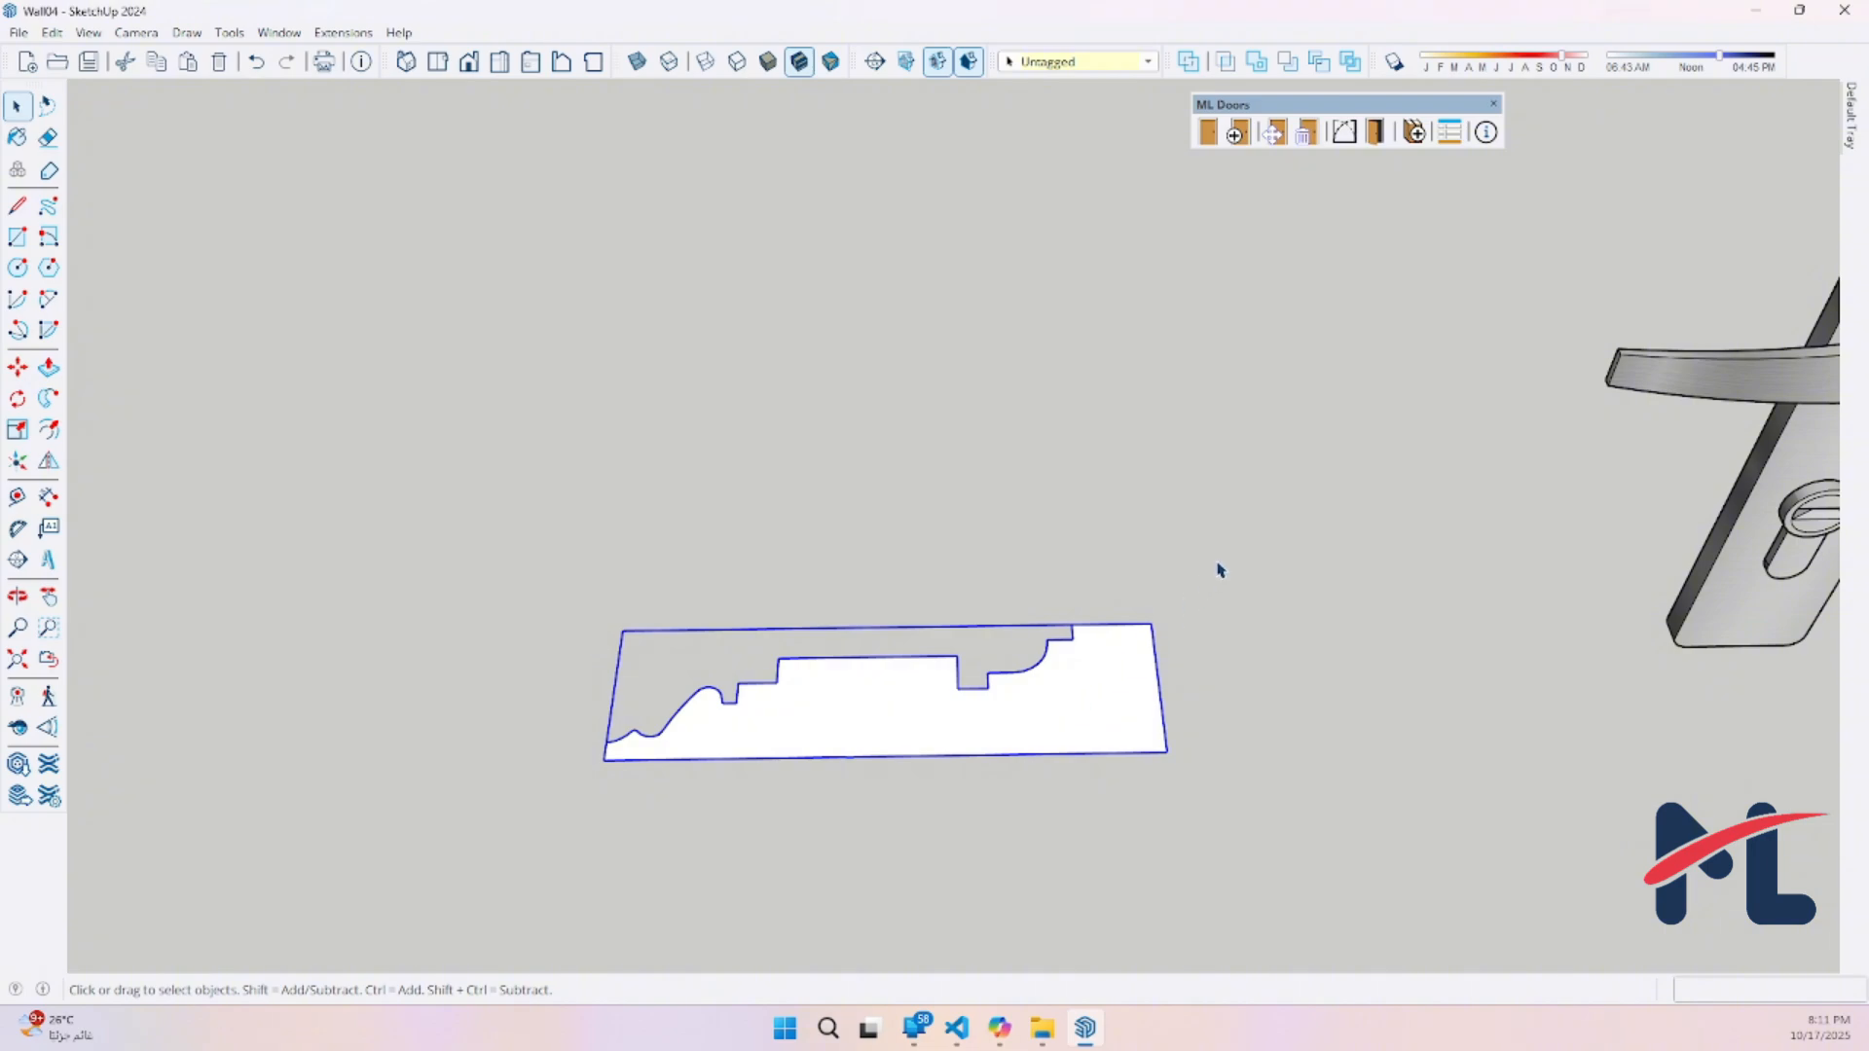
Review the component types offered when adding the molding profile to the library, and close the dialog without saving
{"action": "left_click", "coordinate": [1412, 136]}
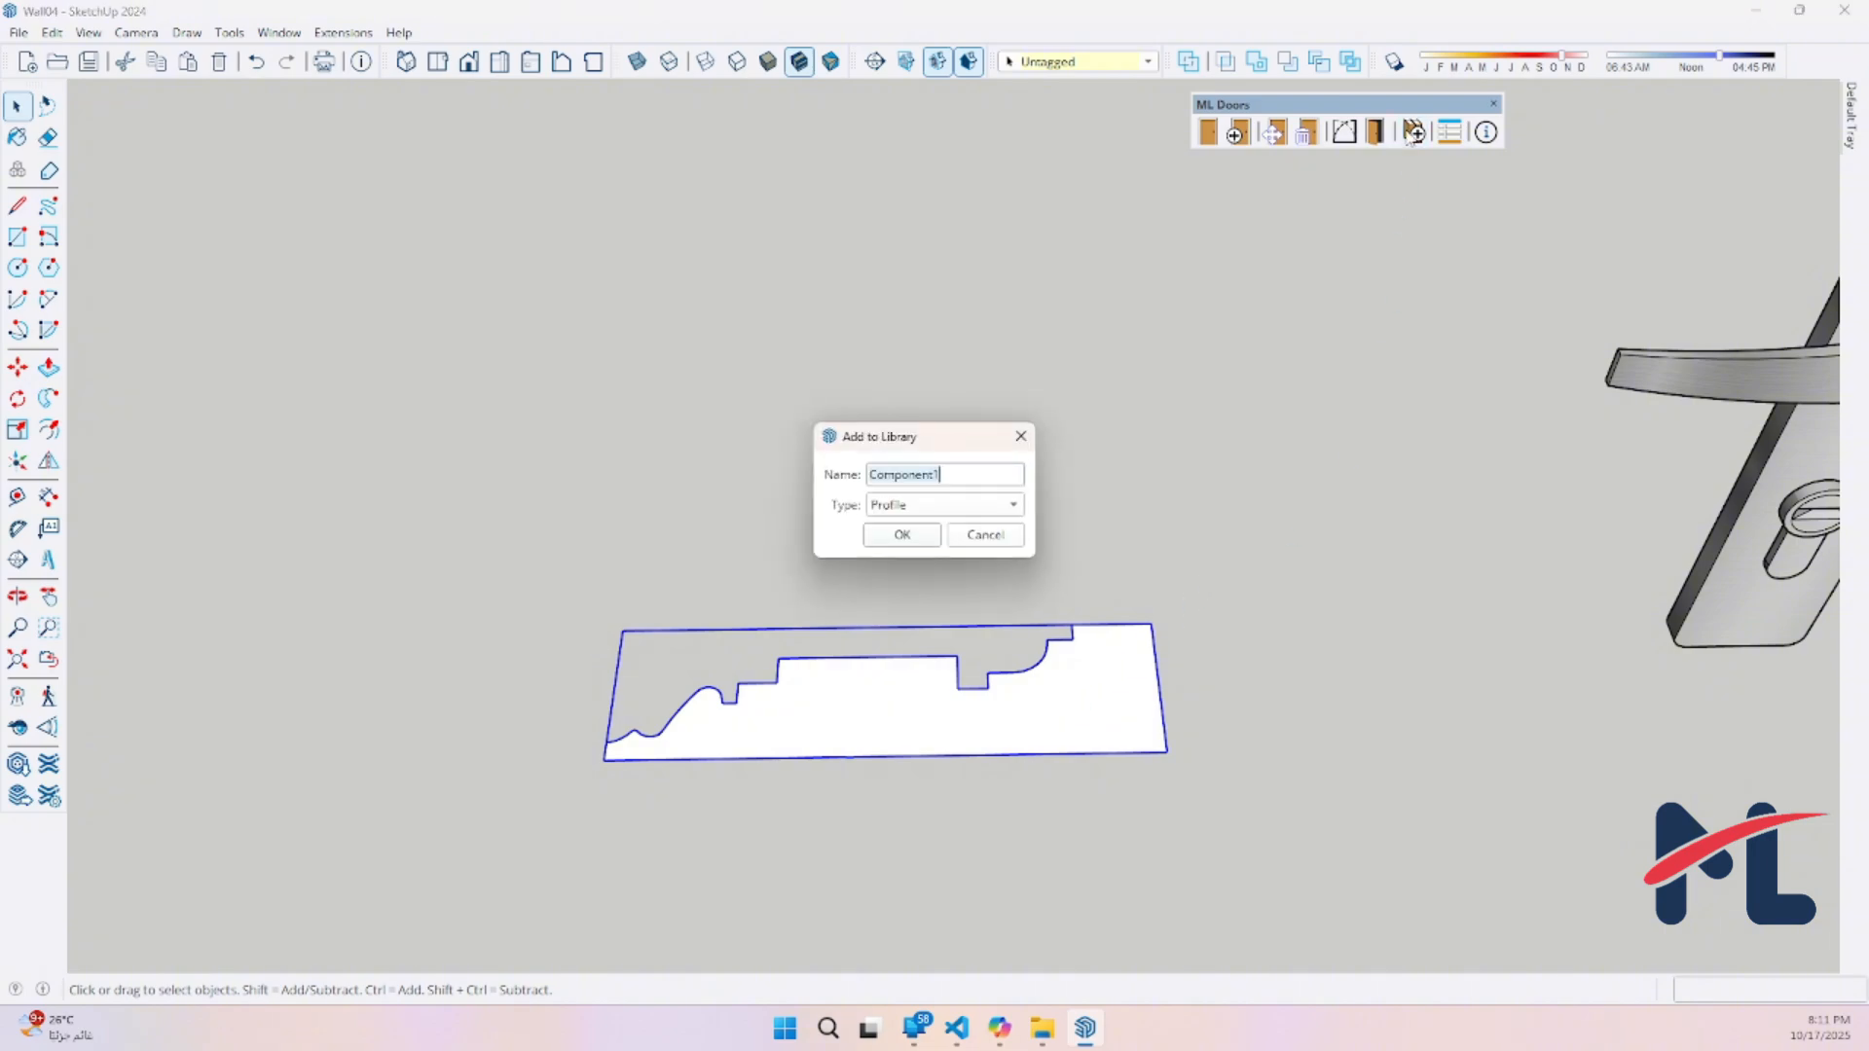
{"action": "left_click", "coordinate": [975, 513]}
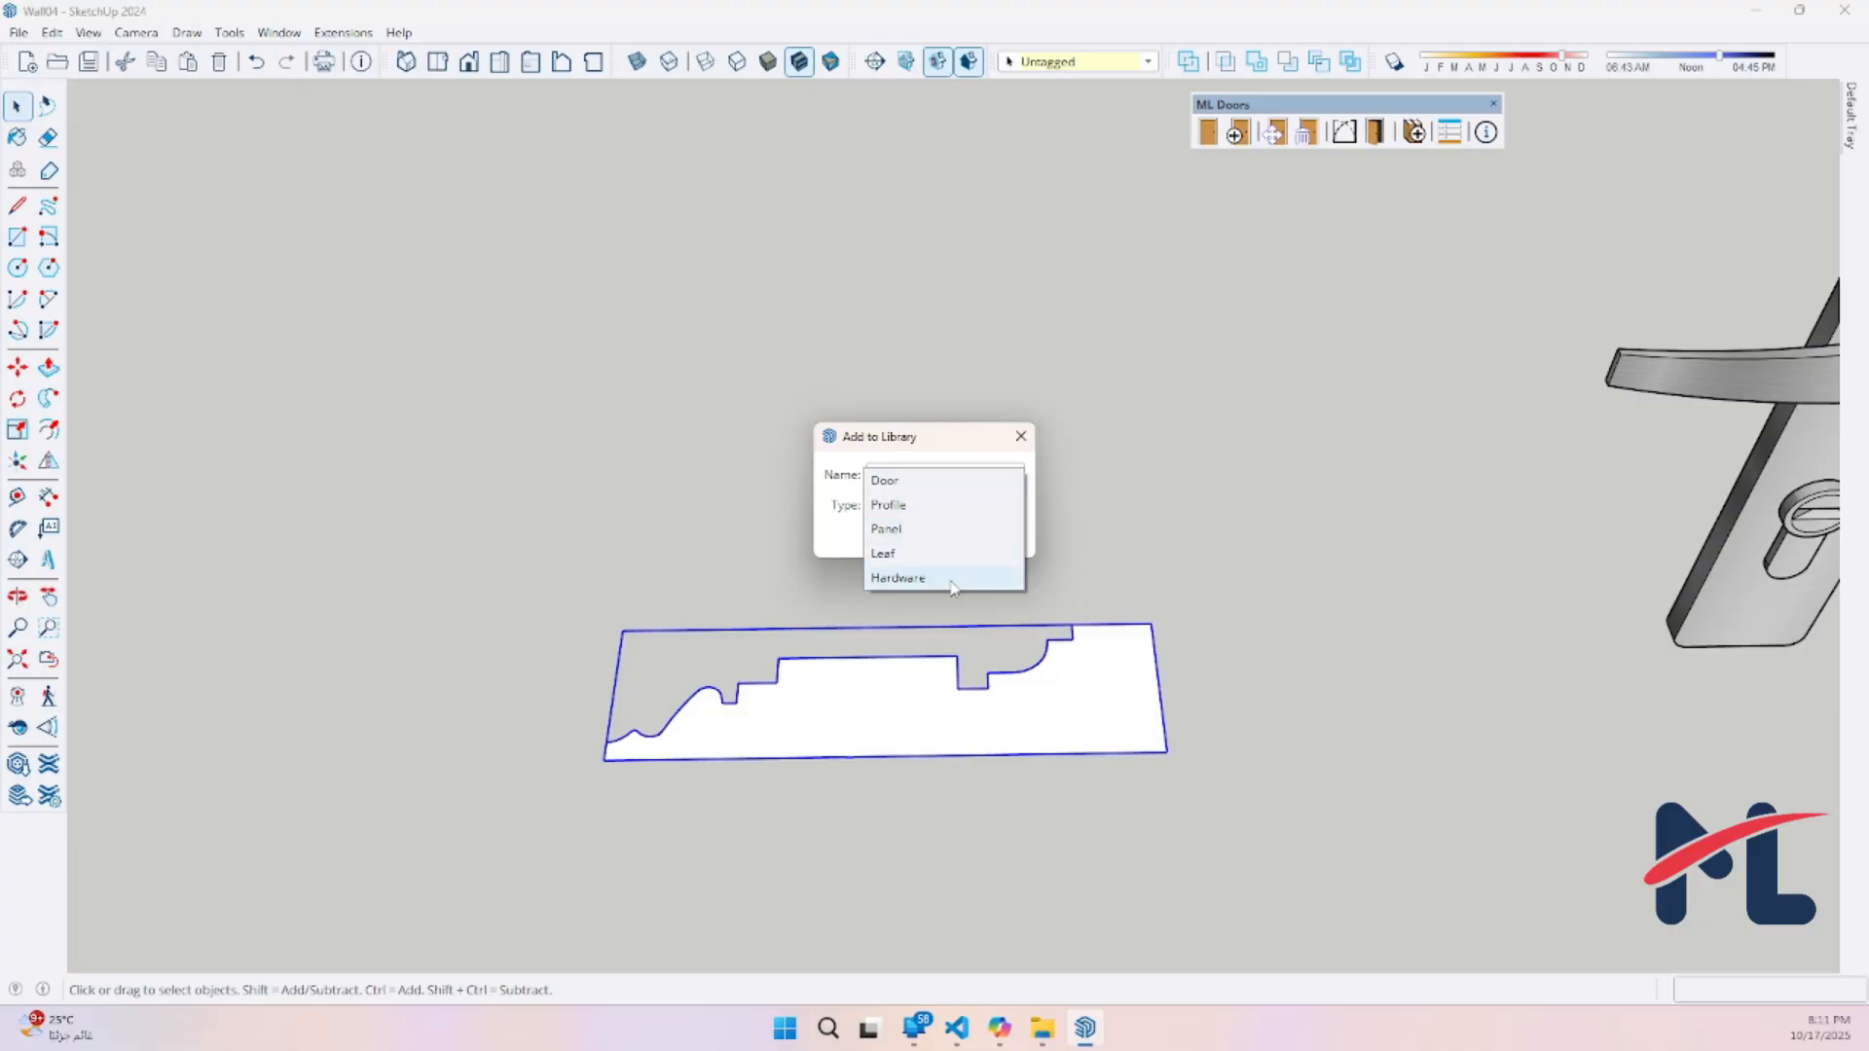
{"action": "left_click", "coordinate": [838, 539]}
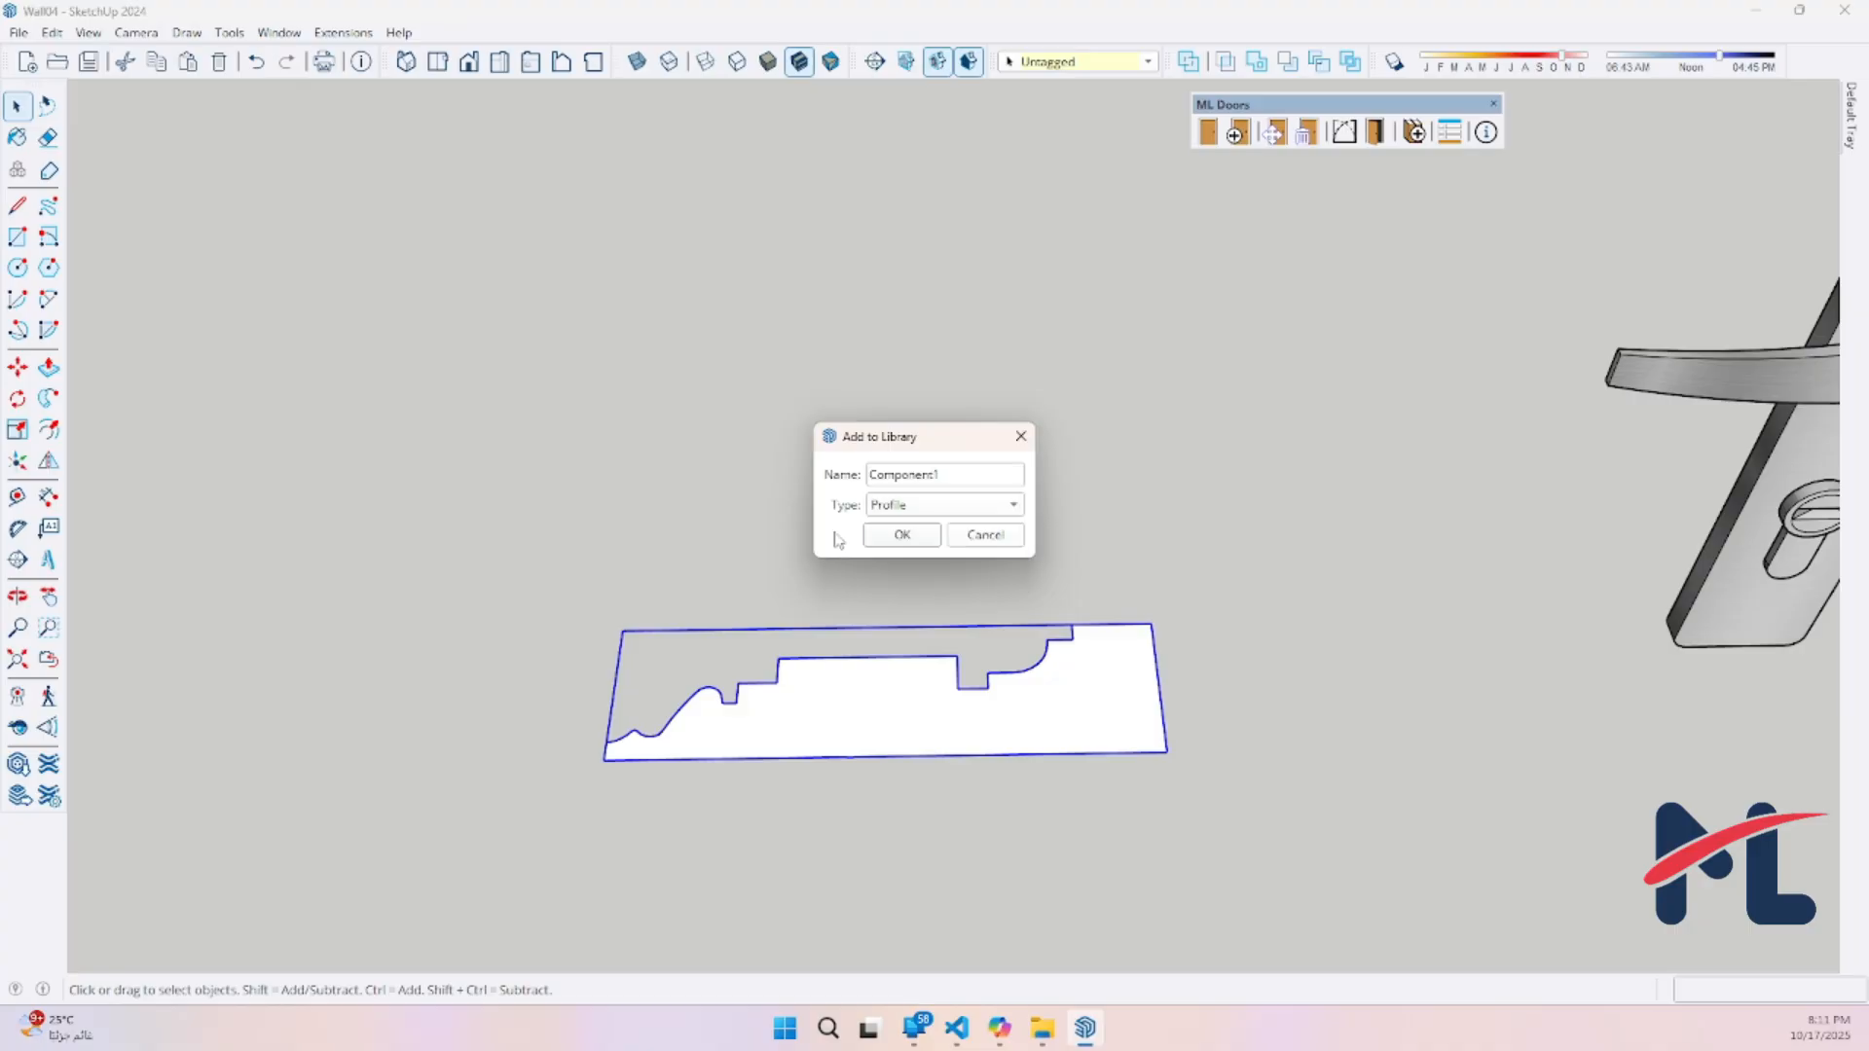
{"action": "left_click", "coordinate": [840, 710]}
{"action": "left_click", "coordinate": [1021, 436]}
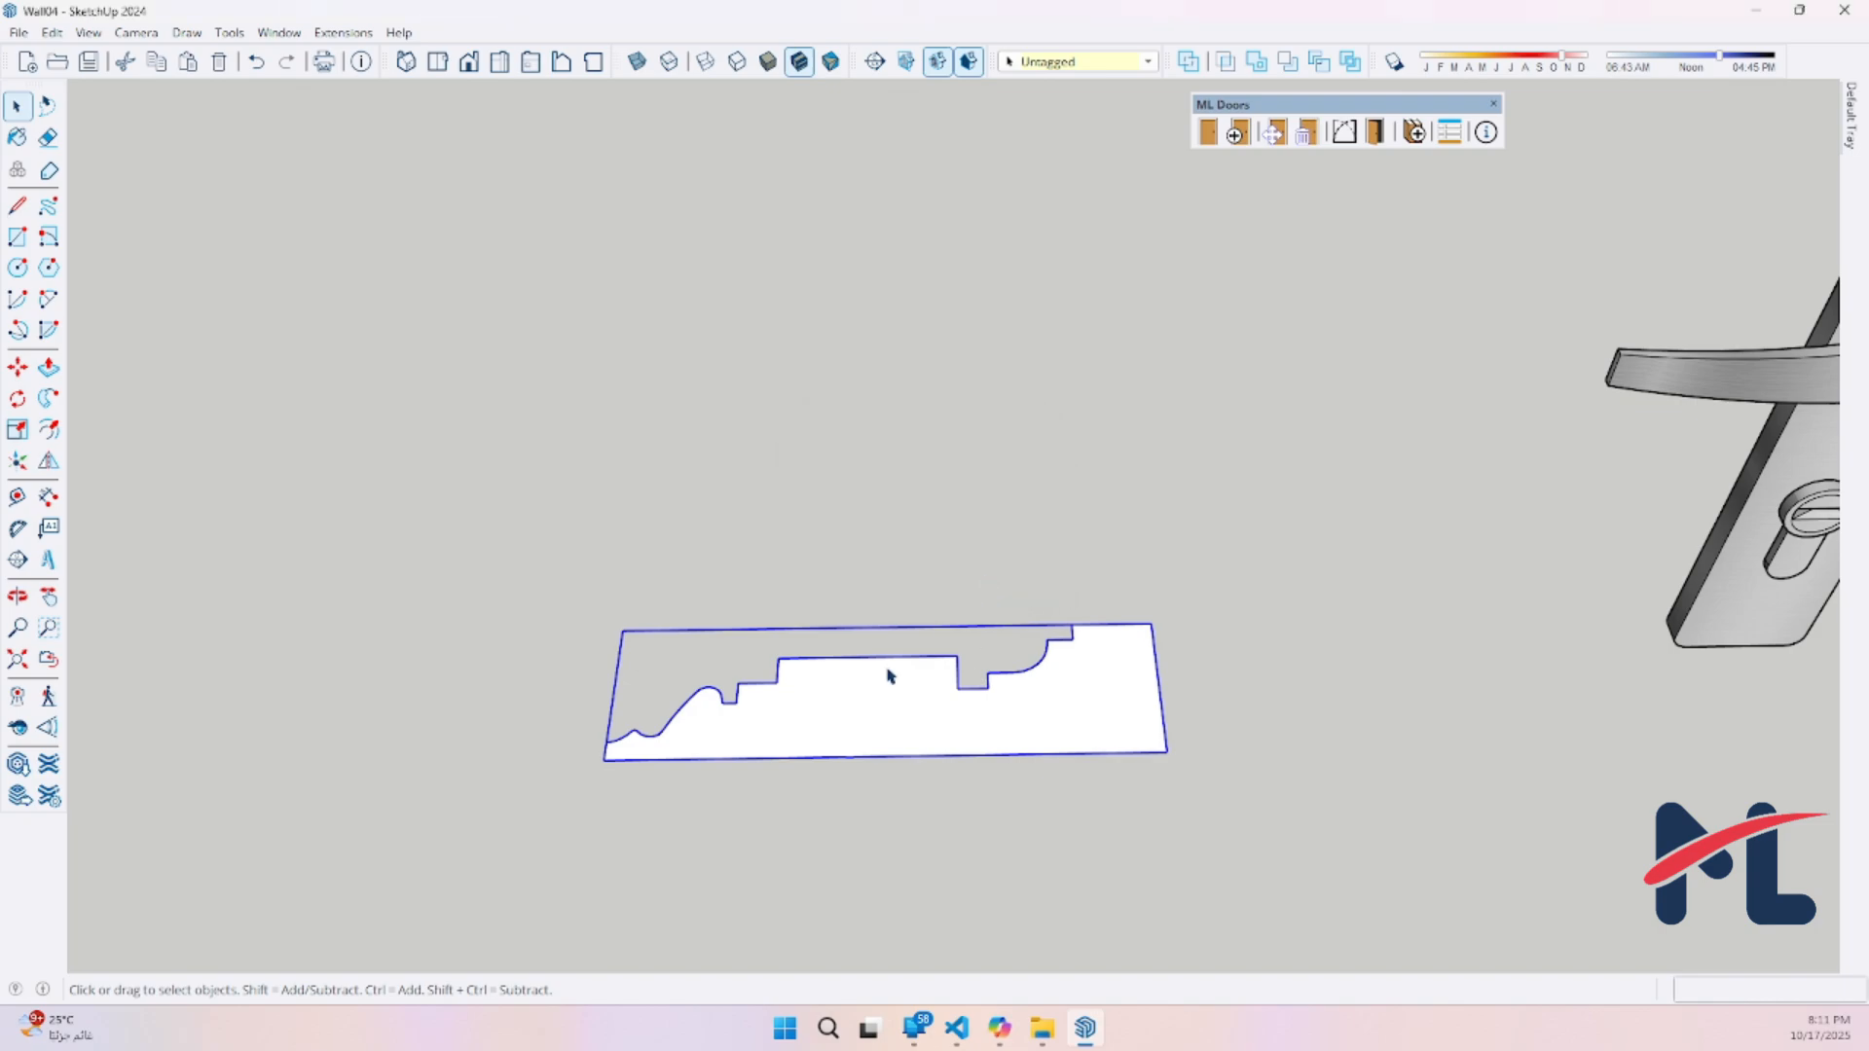
Change the molding profile component's axes, placing the origin at the outer corner of its thin end with the current orientation
{"action": "right_click", "coordinate": [740, 752]}
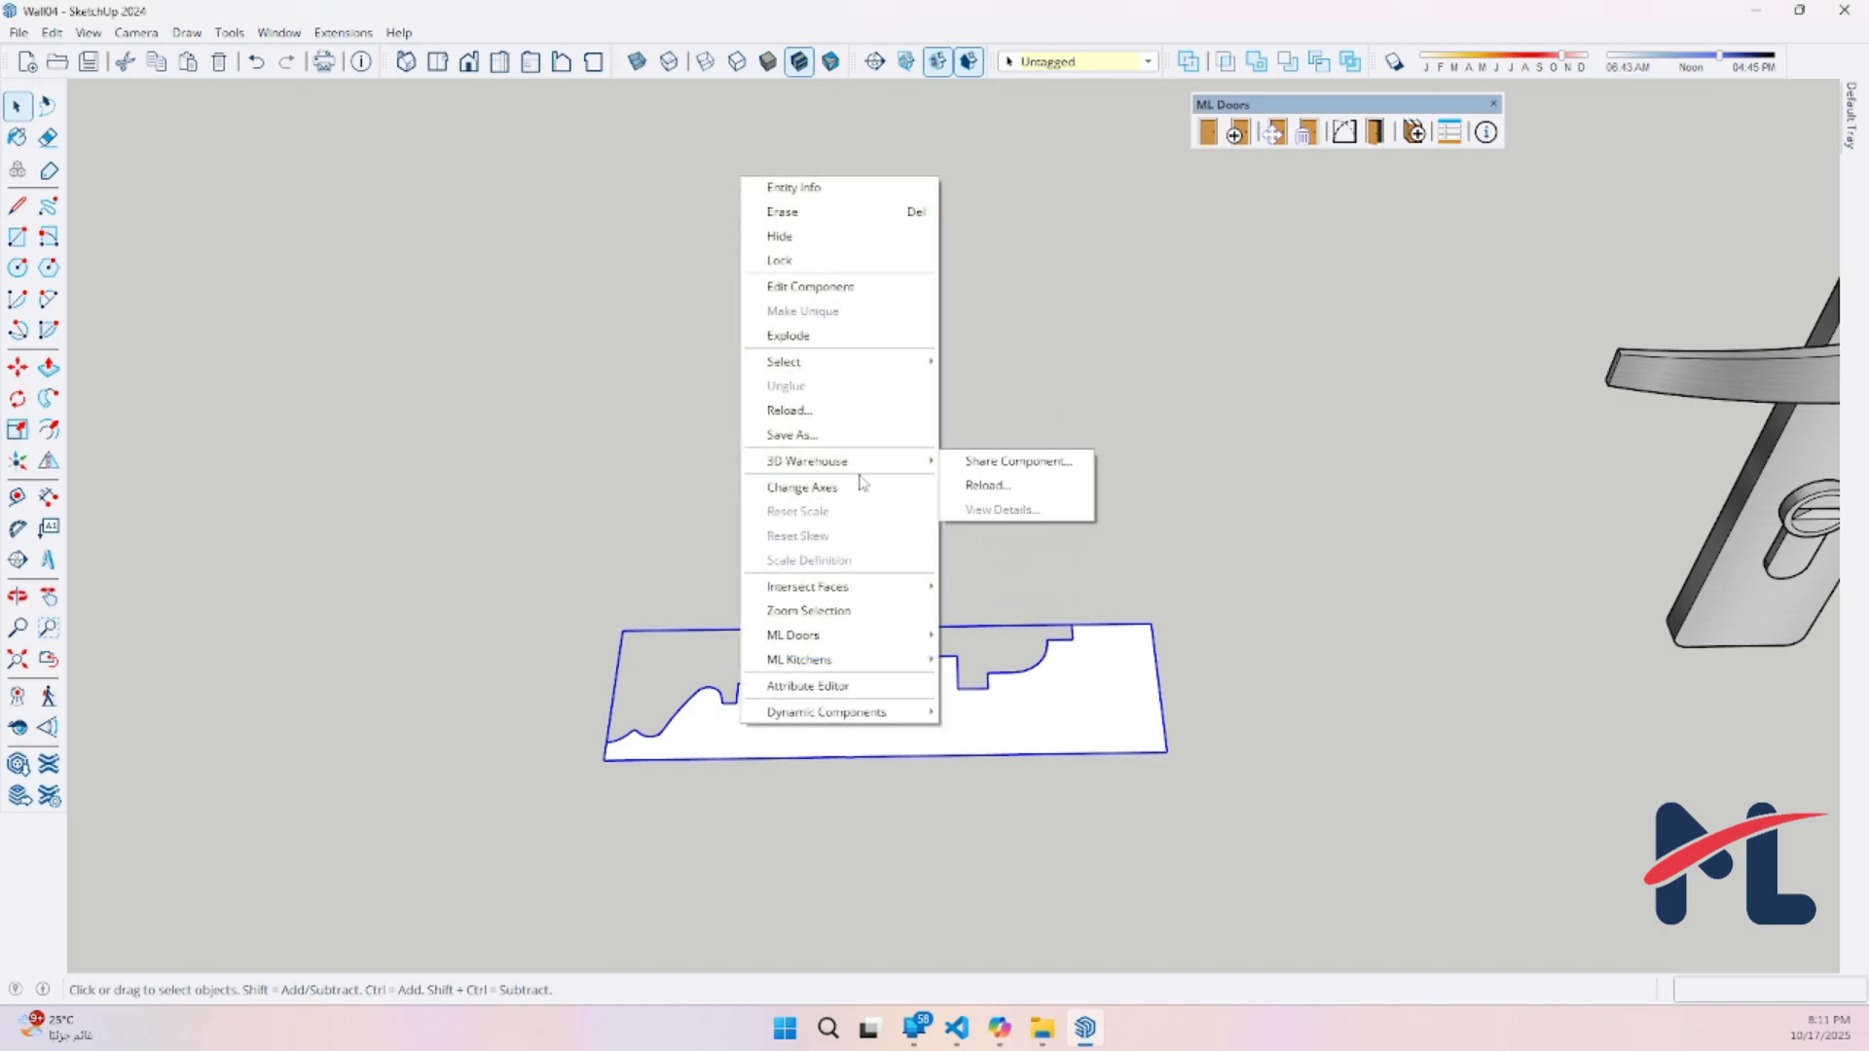
{"action": "left_click", "coordinate": [809, 488]}
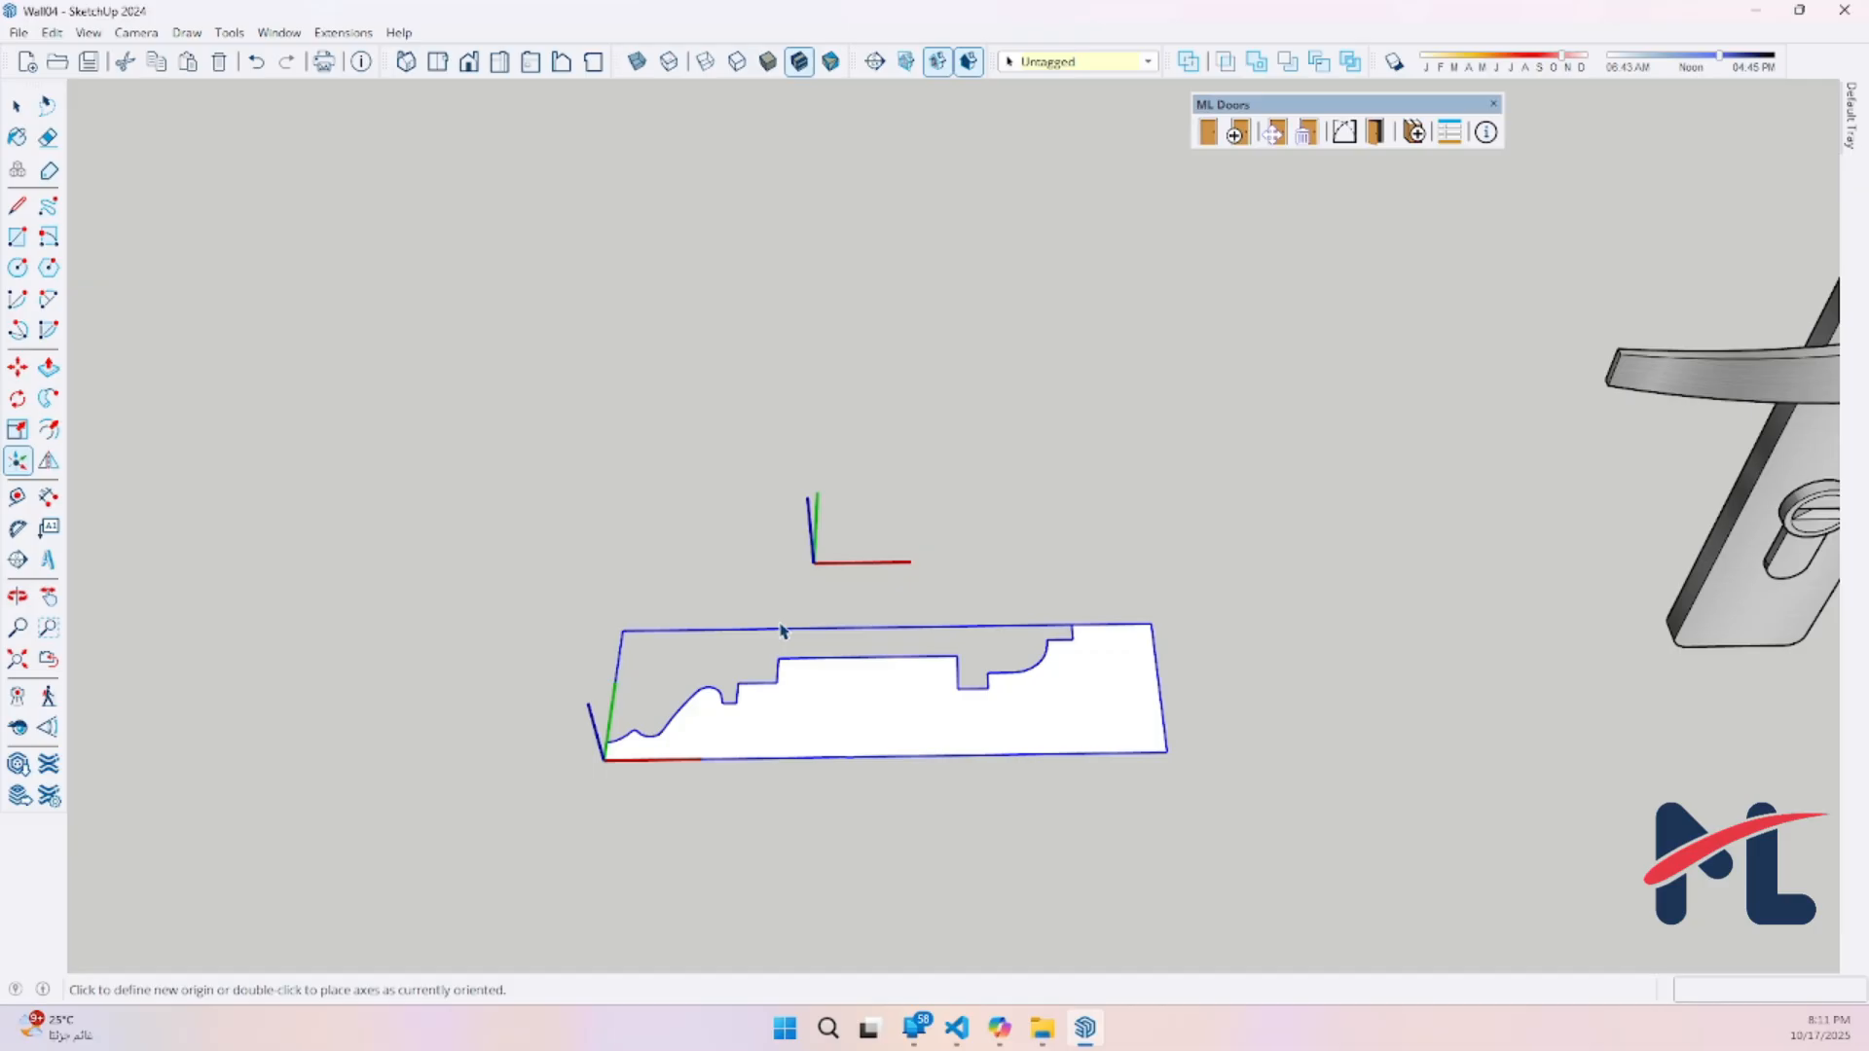
{"action": "left_click", "coordinate": [605, 760]}
{"action": "double_click", "coordinate": [610, 765]}
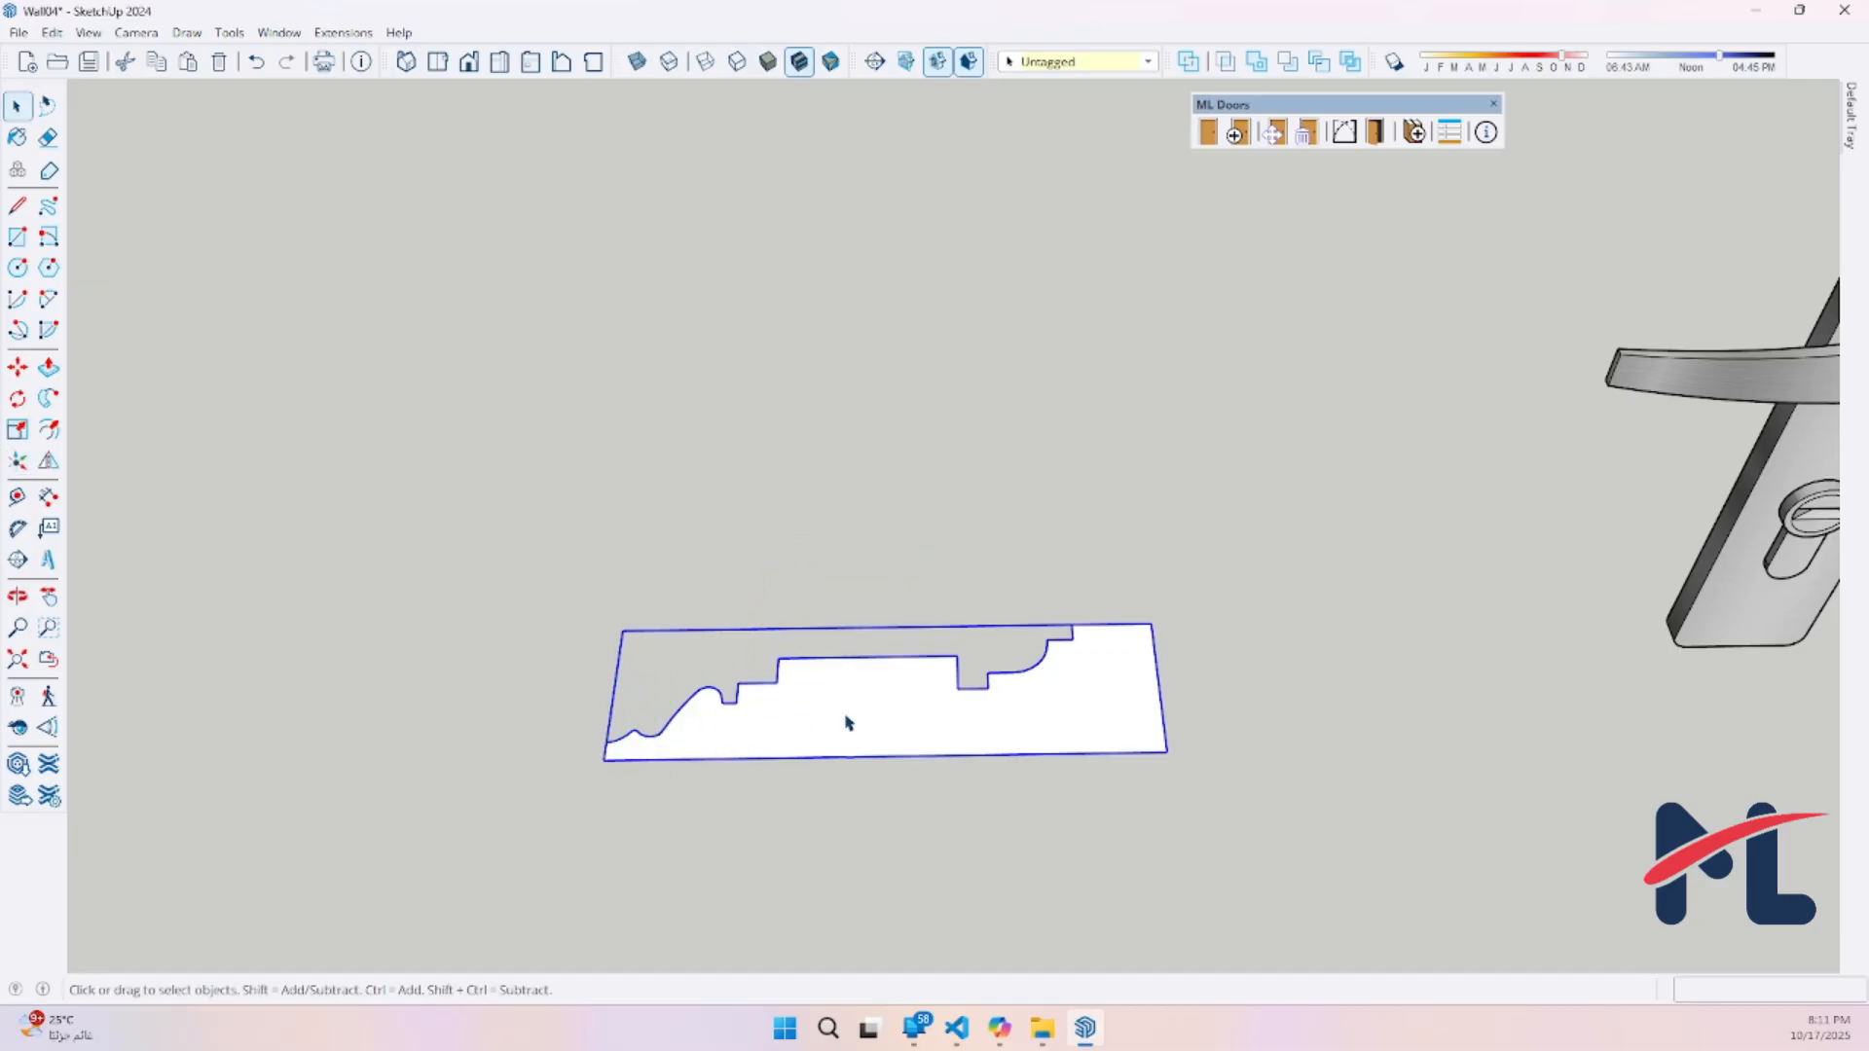
Add the molding profile to the library as a Profile named Custom_Victorian_Molding with the Casing profile type
{"action": "left_click", "coordinate": [1417, 135]}
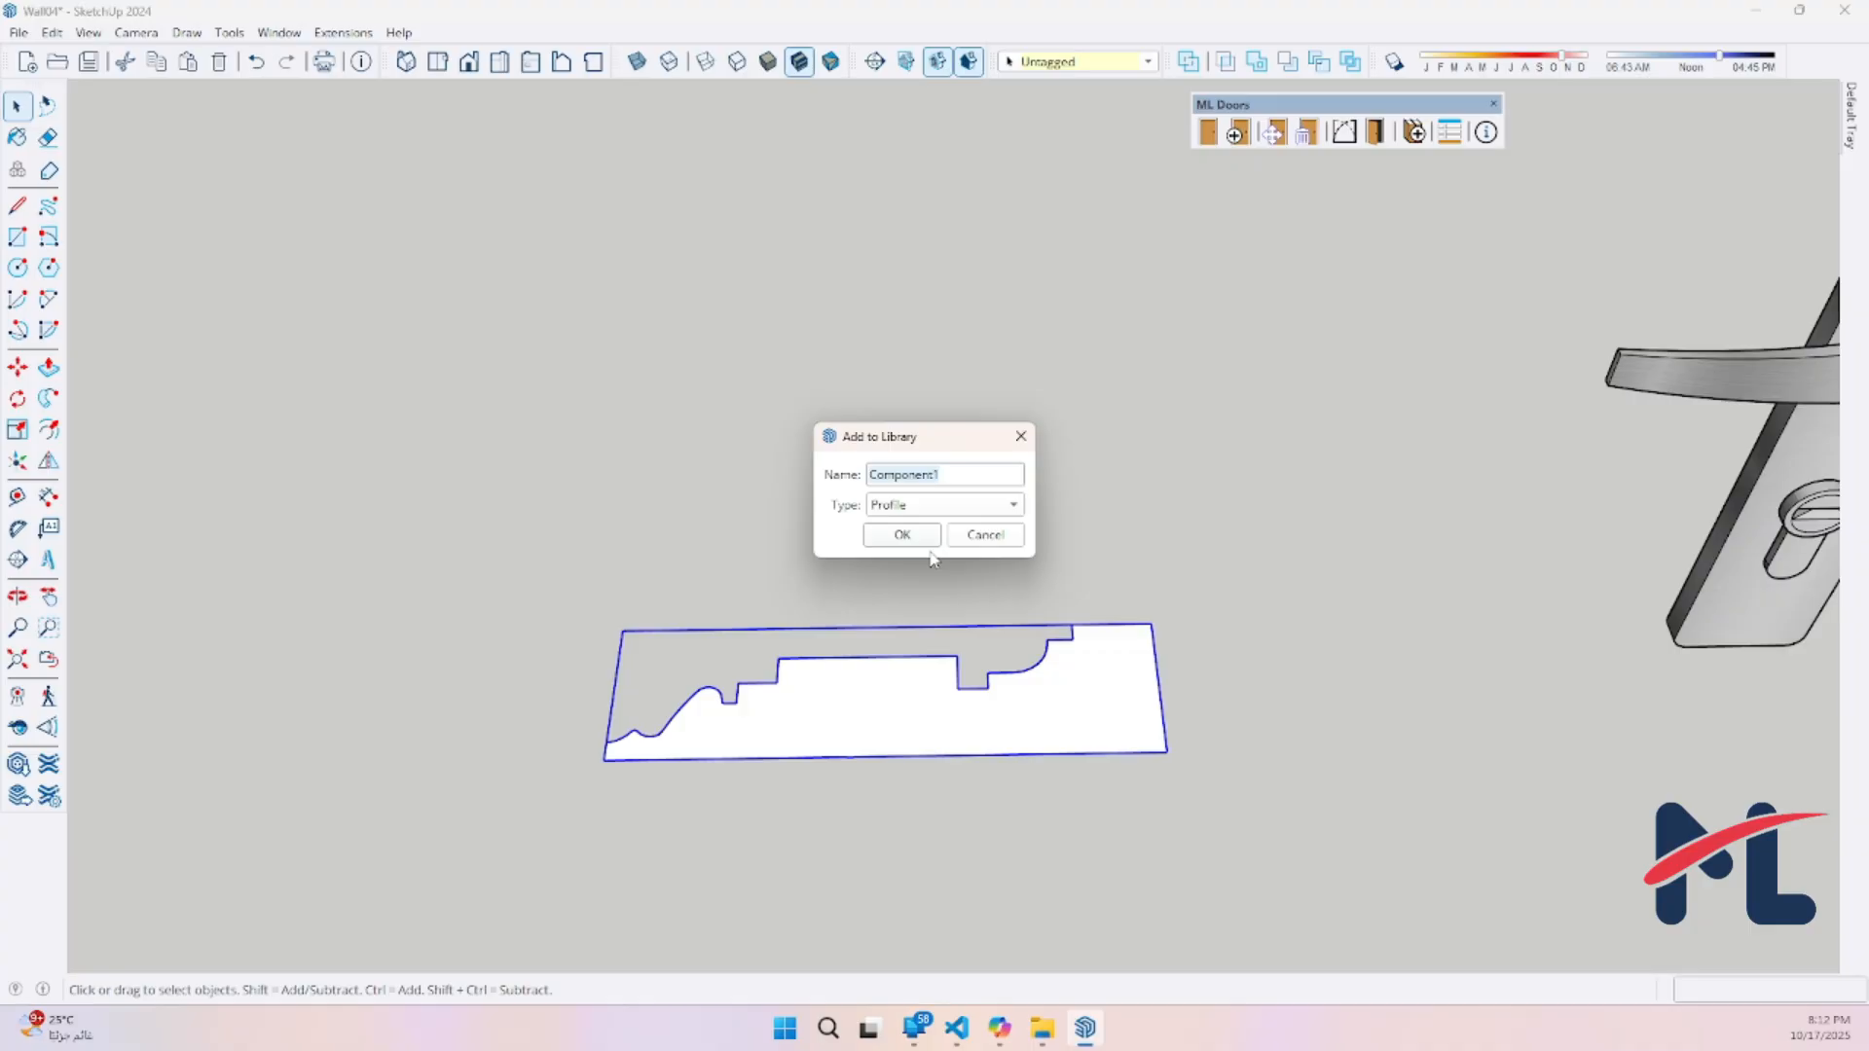
{"action": "type", "text": "Custom_Victorian_Molding"}
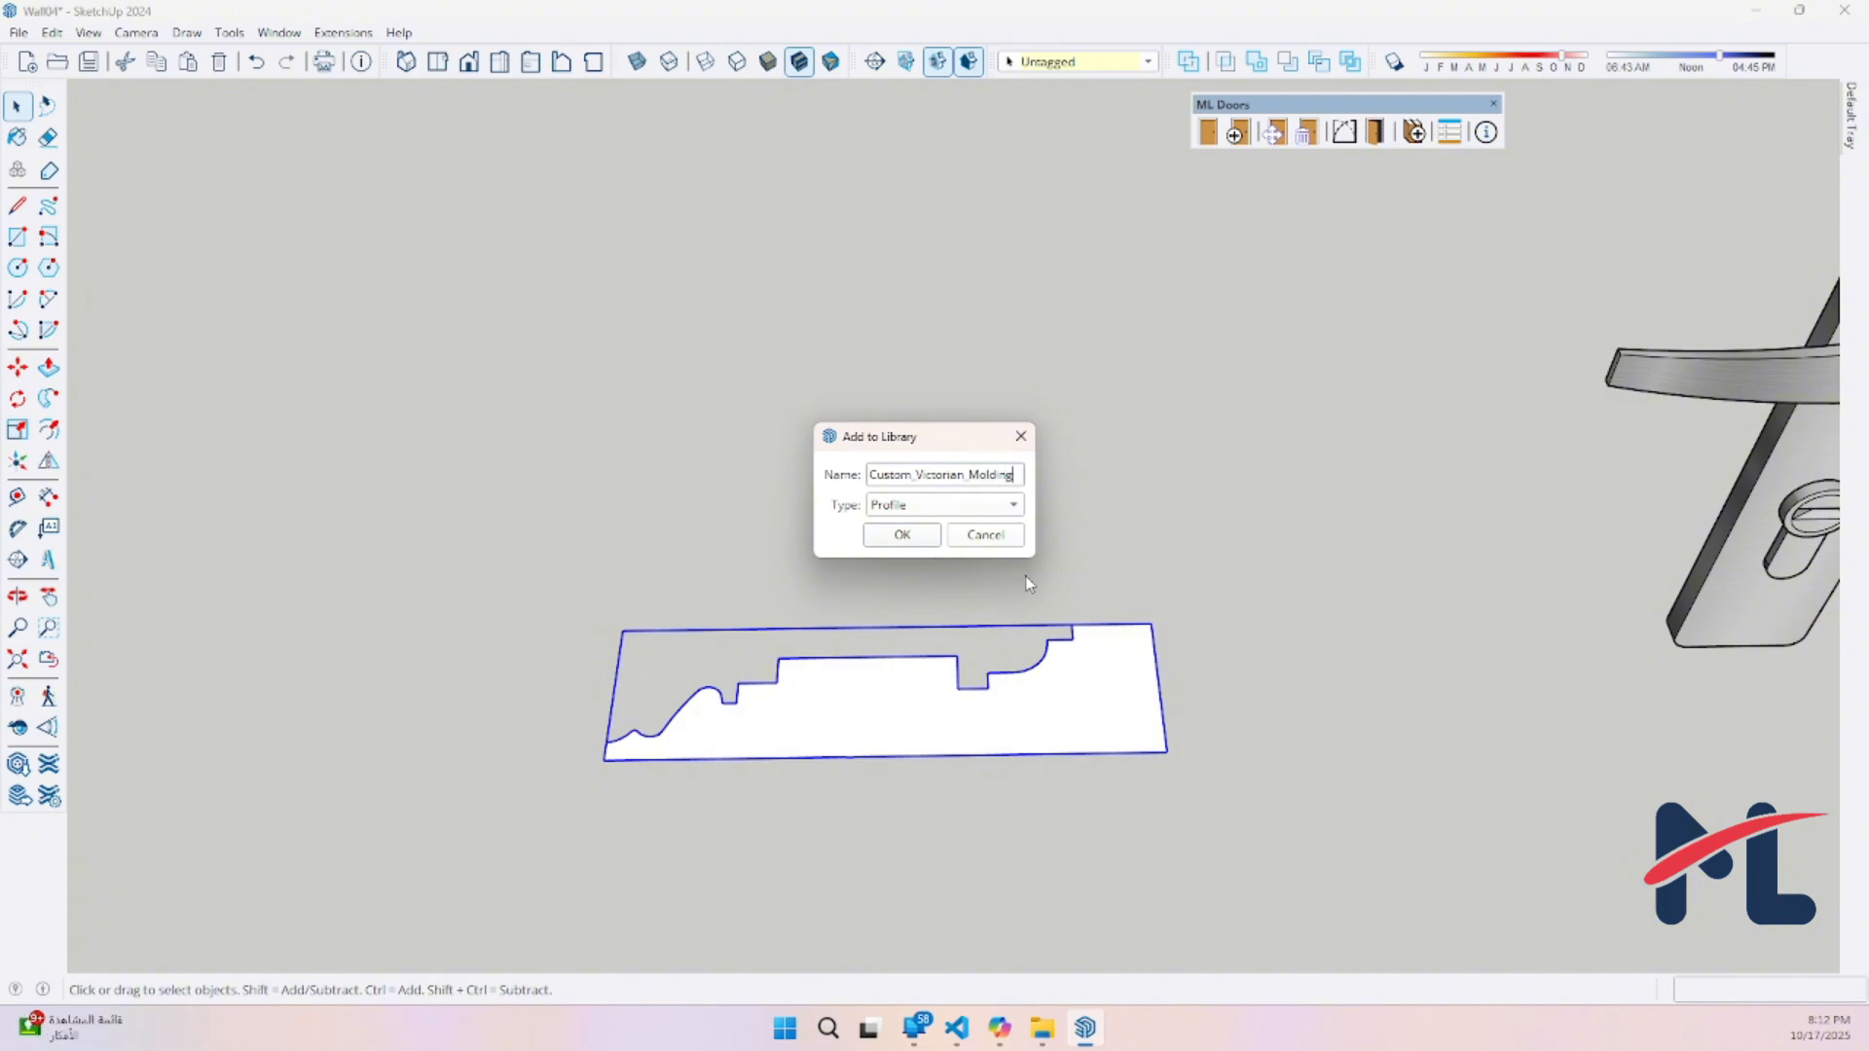
{"action": "left_click", "coordinate": [915, 537]}
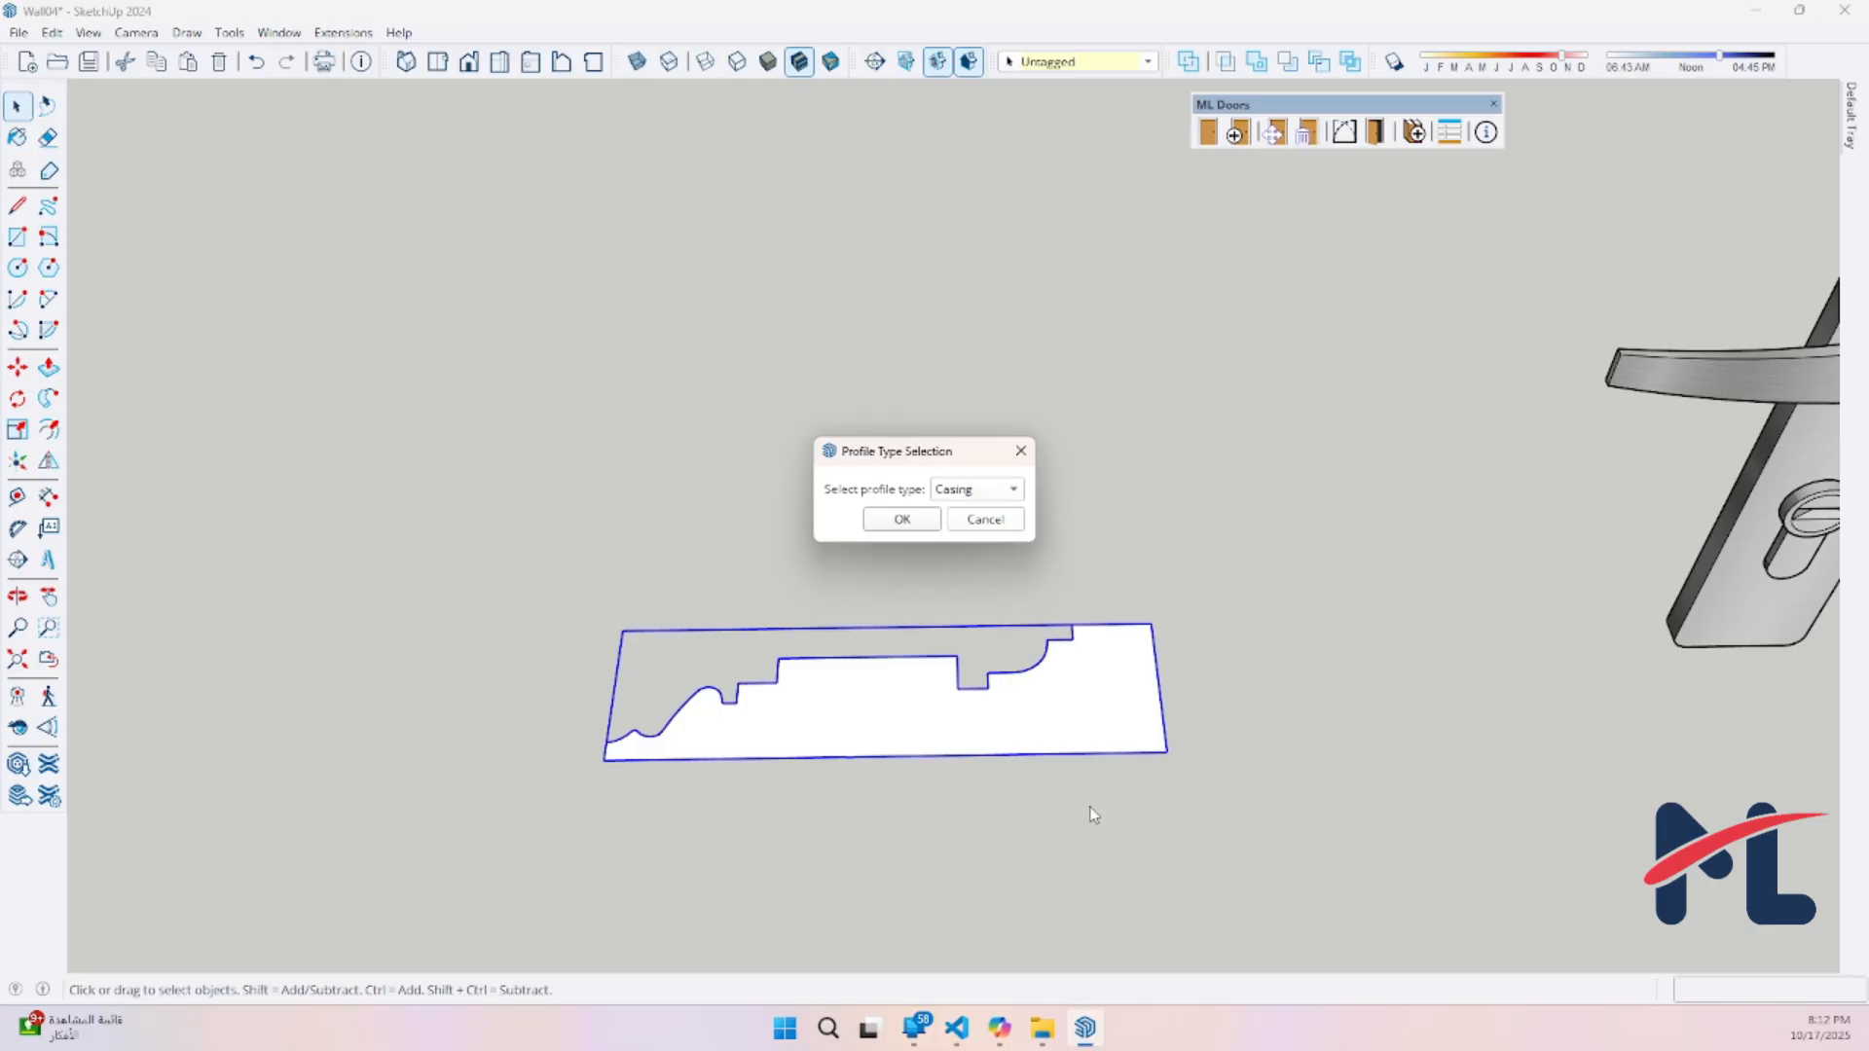
{"action": "left_click", "coordinate": [891, 519]}
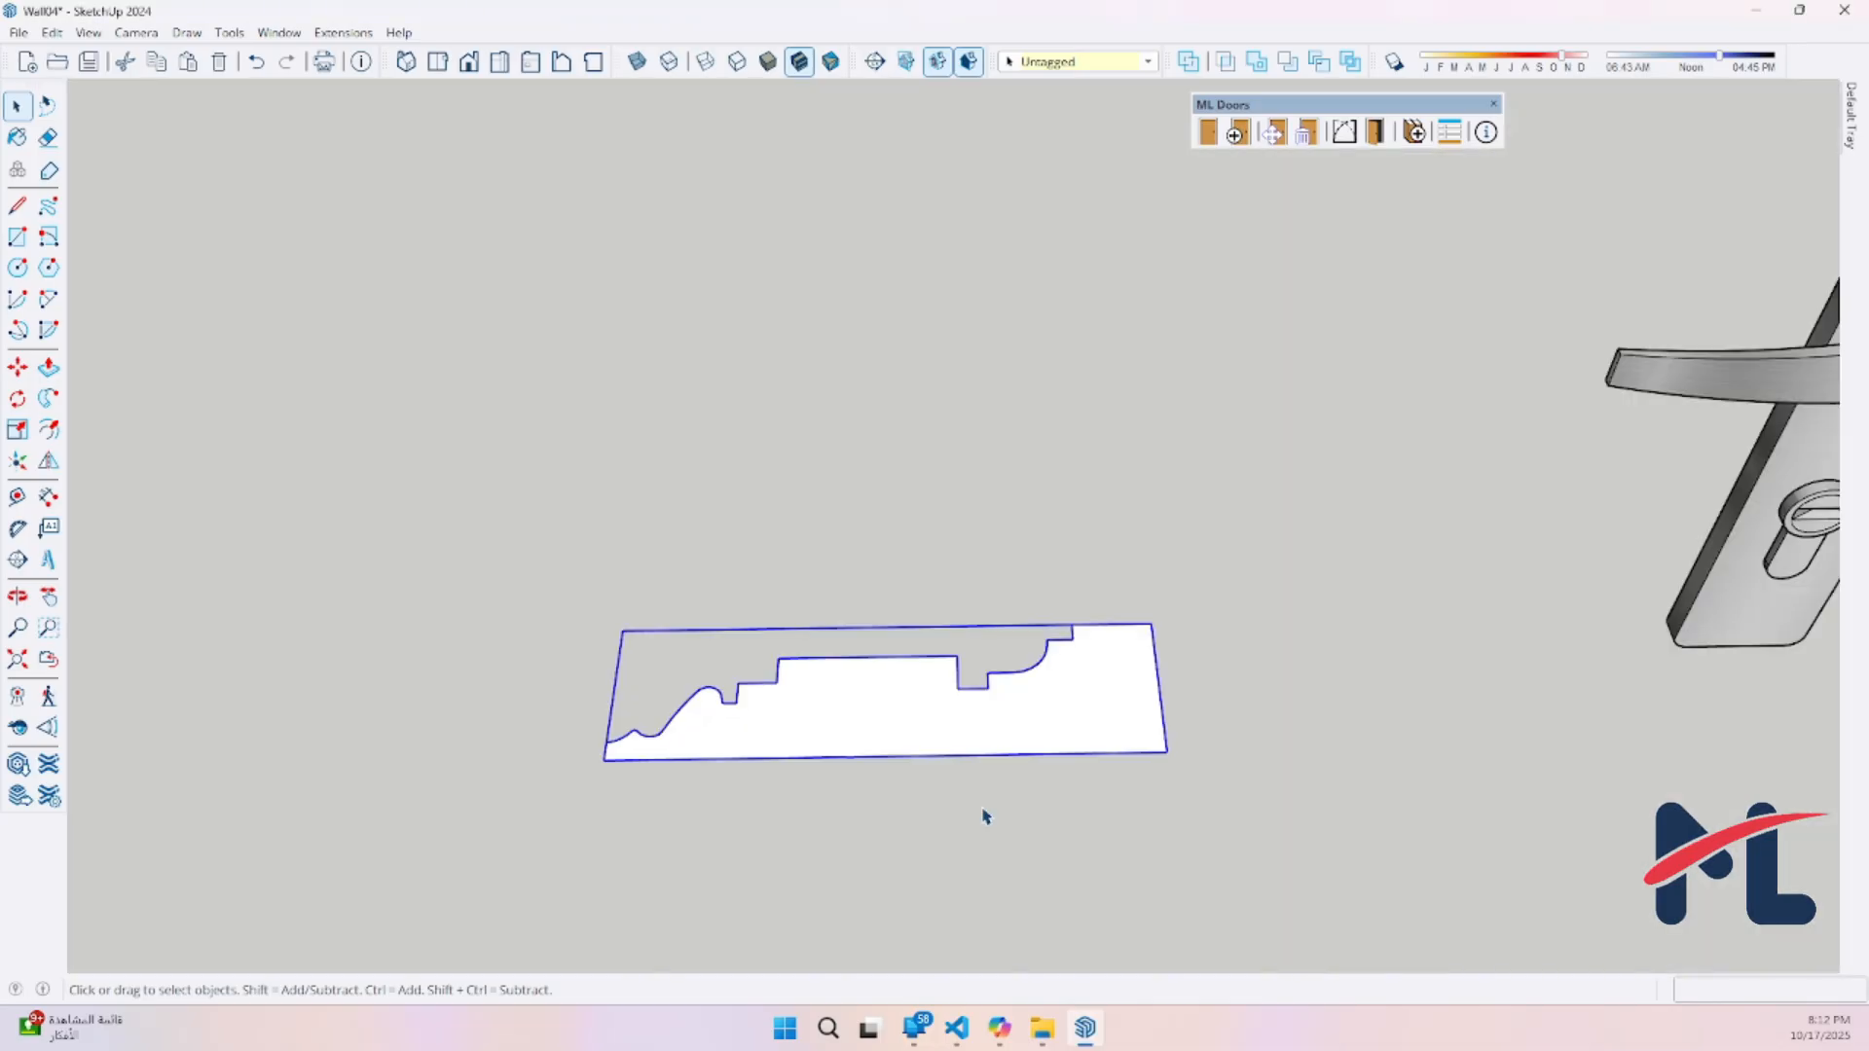
{"action": "scroll", "coordinate": [983, 663], "scroll_direction": "down", "scroll_amount": 6}
{"action": "middle_click_drag", "start_coordinate": [999, 650], "coordinate": [876, 599]}
{"action": "middle_click_drag", "start_coordinate": [876, 598], "coordinate": [351, 672], "text": "shift"}
{"action": "scroll", "coordinate": [352, 672], "scroll_direction": "down", "scroll_amount": 4}
{"action": "middle_click_drag", "start_coordinate": [513, 616], "coordinate": [718, 769], "text": "shift"}
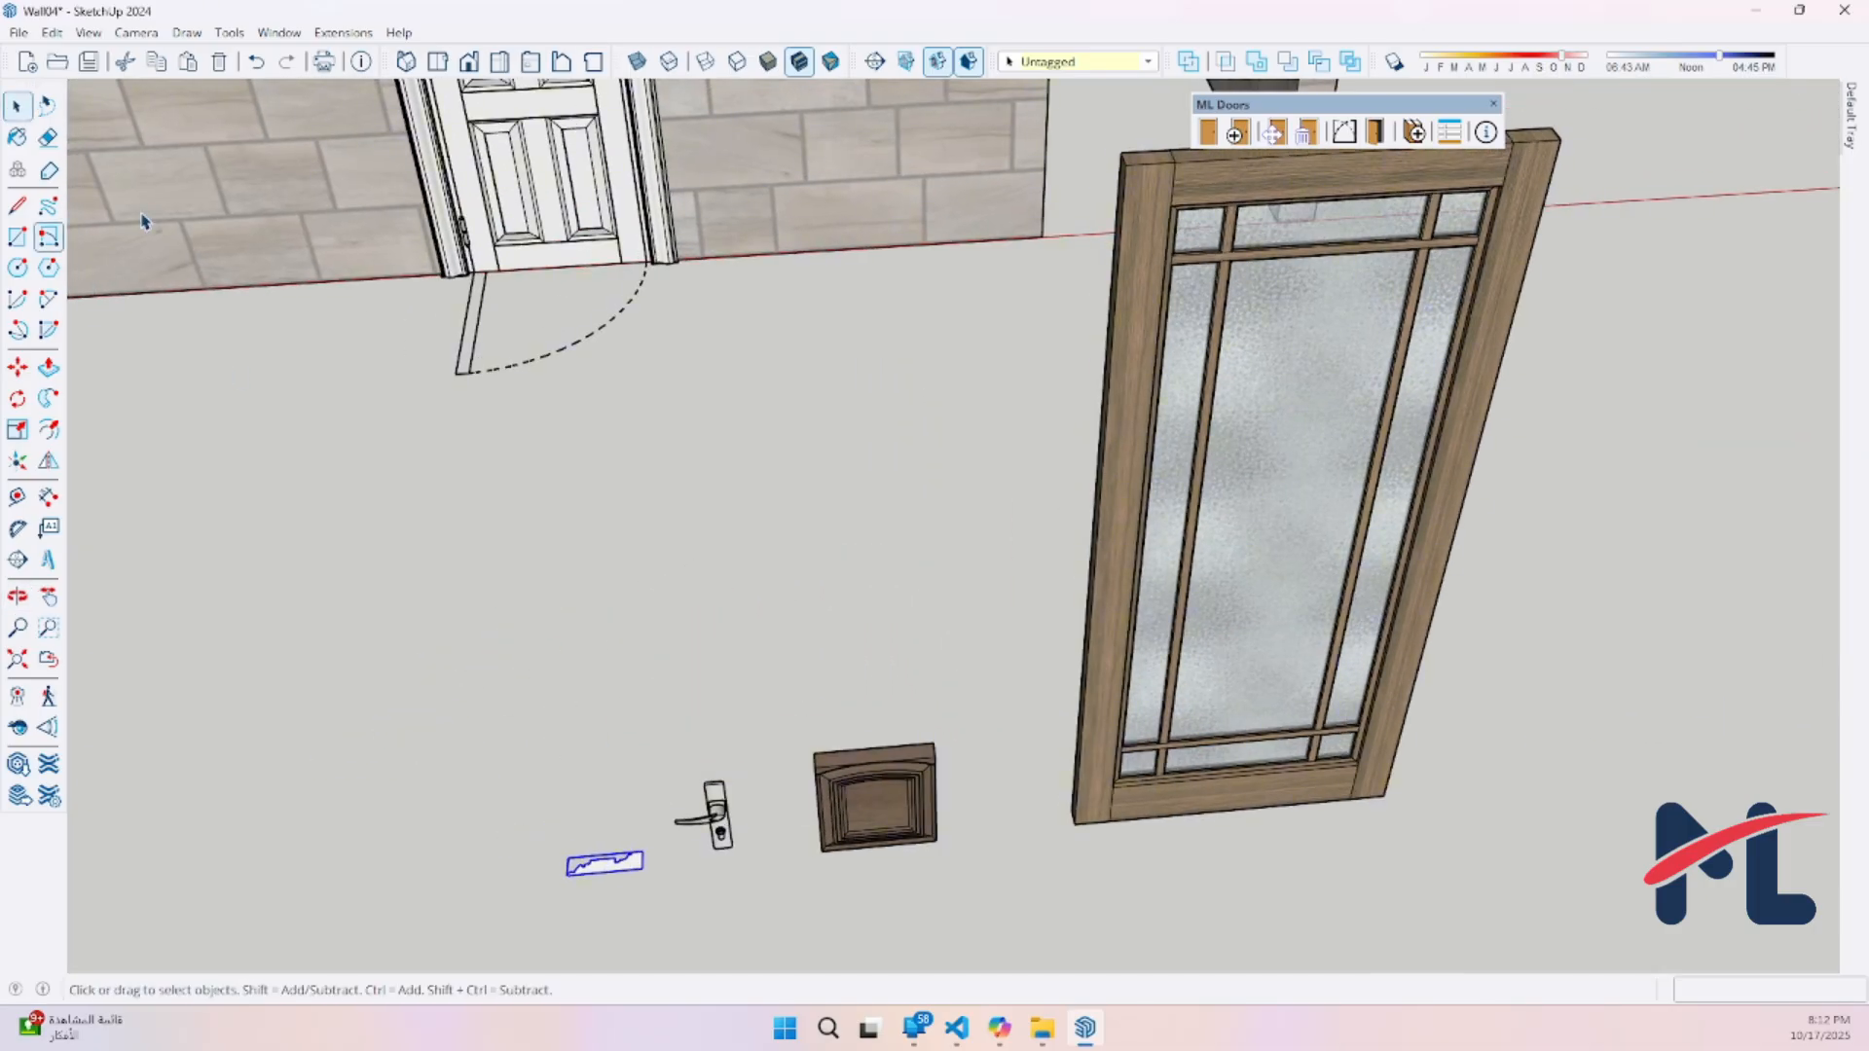
{"action": "middle_click_drag", "start_coordinate": [631, 406], "coordinate": [660, 432]}
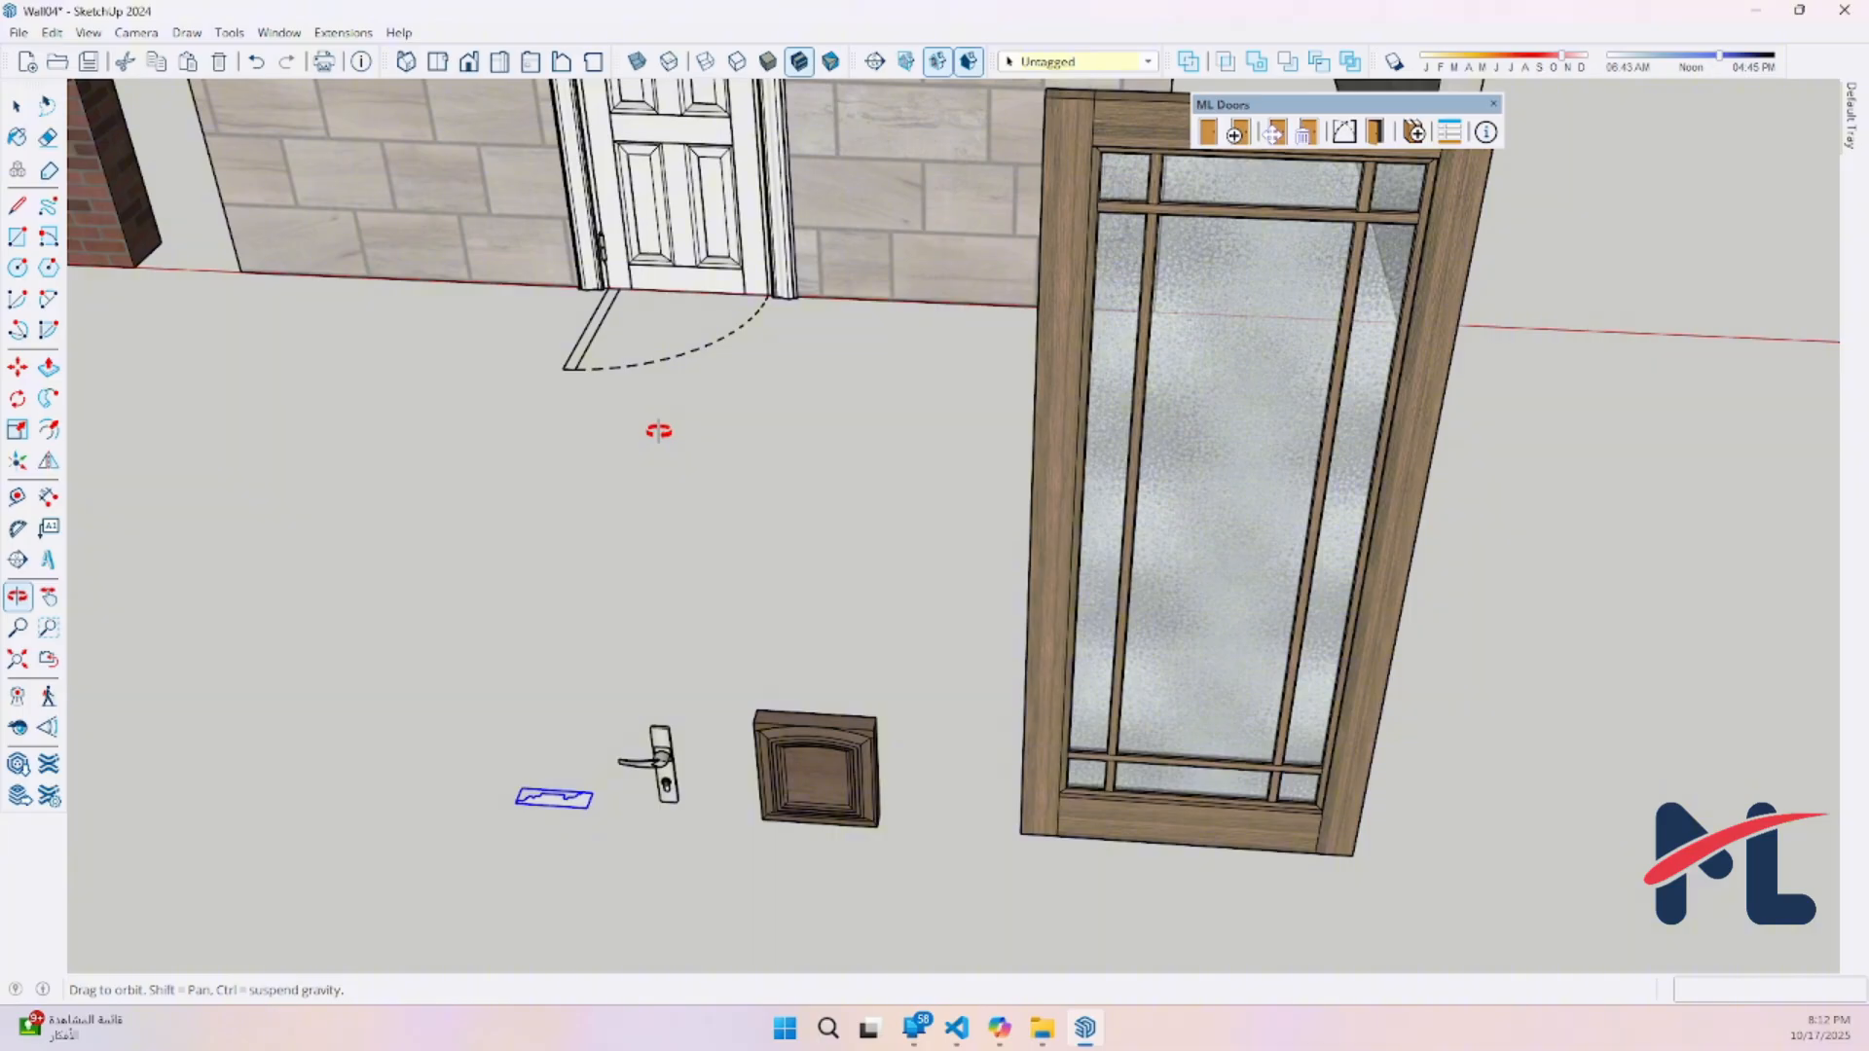
{"action": "middle_click_drag", "start_coordinate": [659, 431], "coordinate": [789, 471], "text": "shift"}
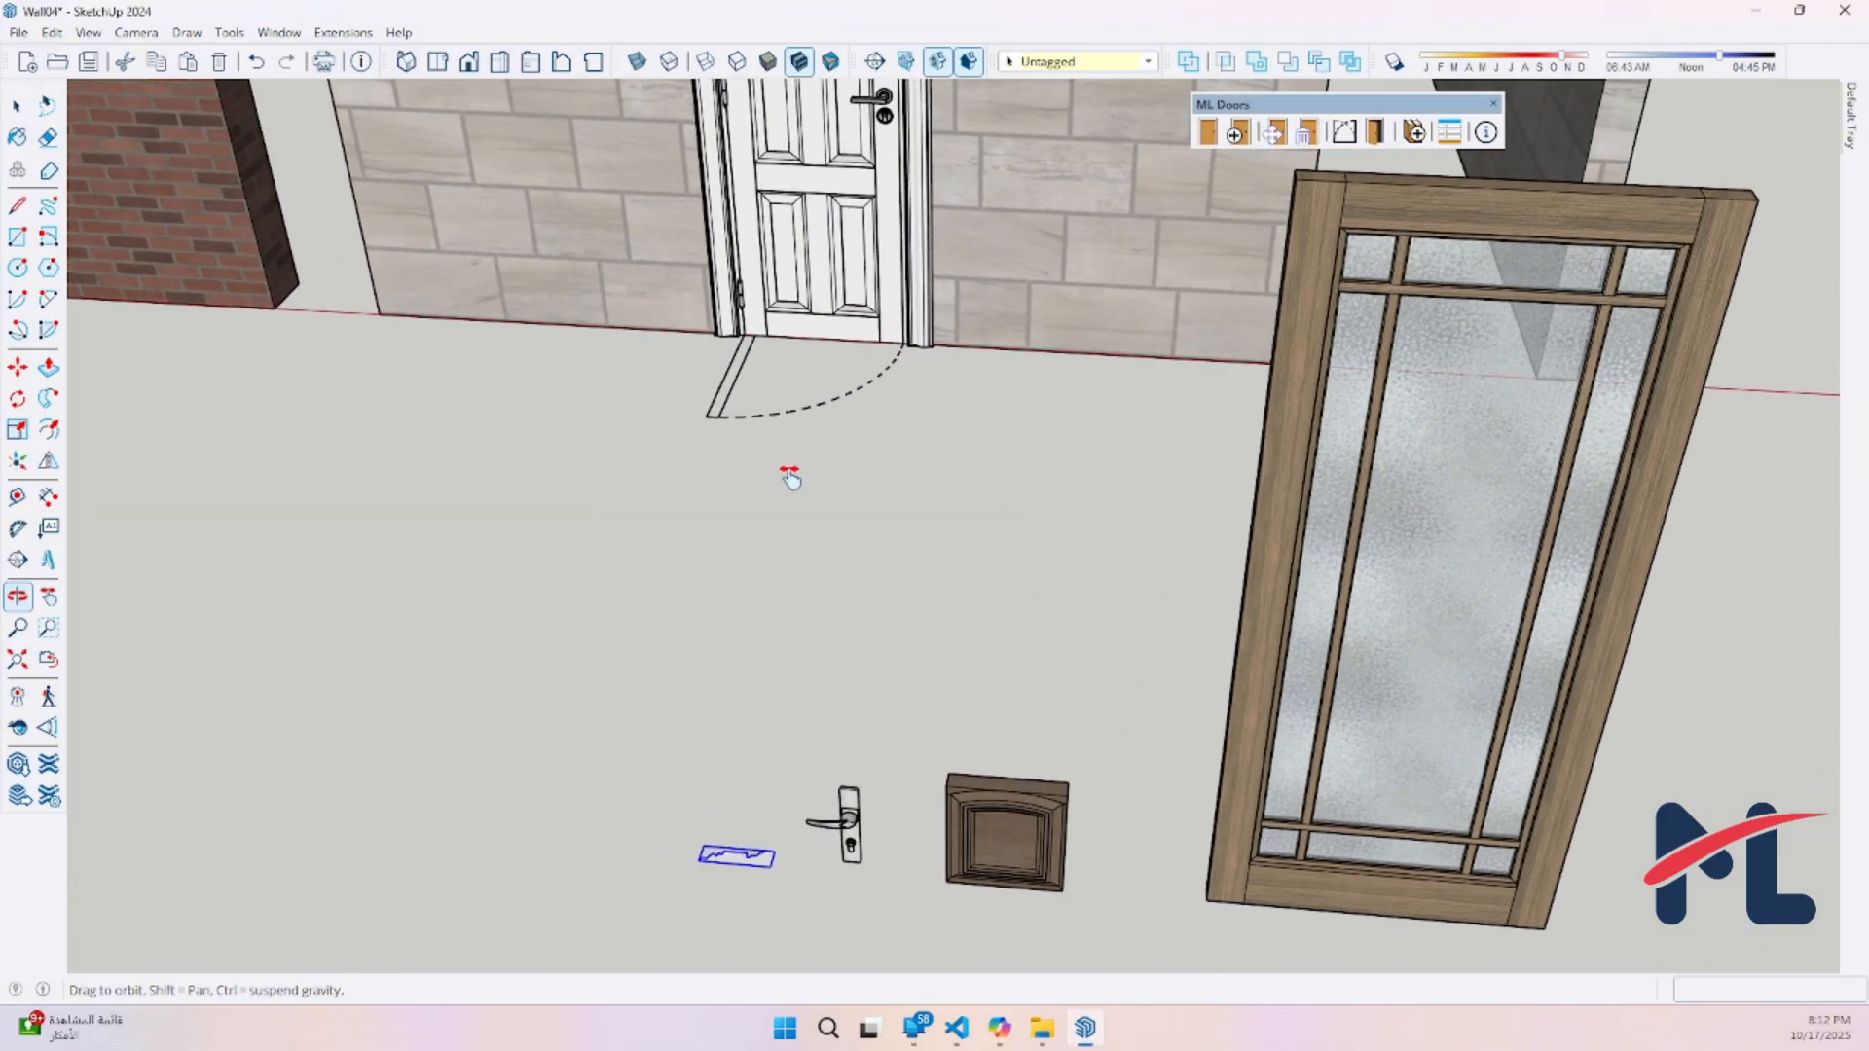
Preview the user-created Custom_Victorian_Molding casing profile on a new door and close the door setup without creating it
{"action": "left_click", "coordinate": [1238, 136]}
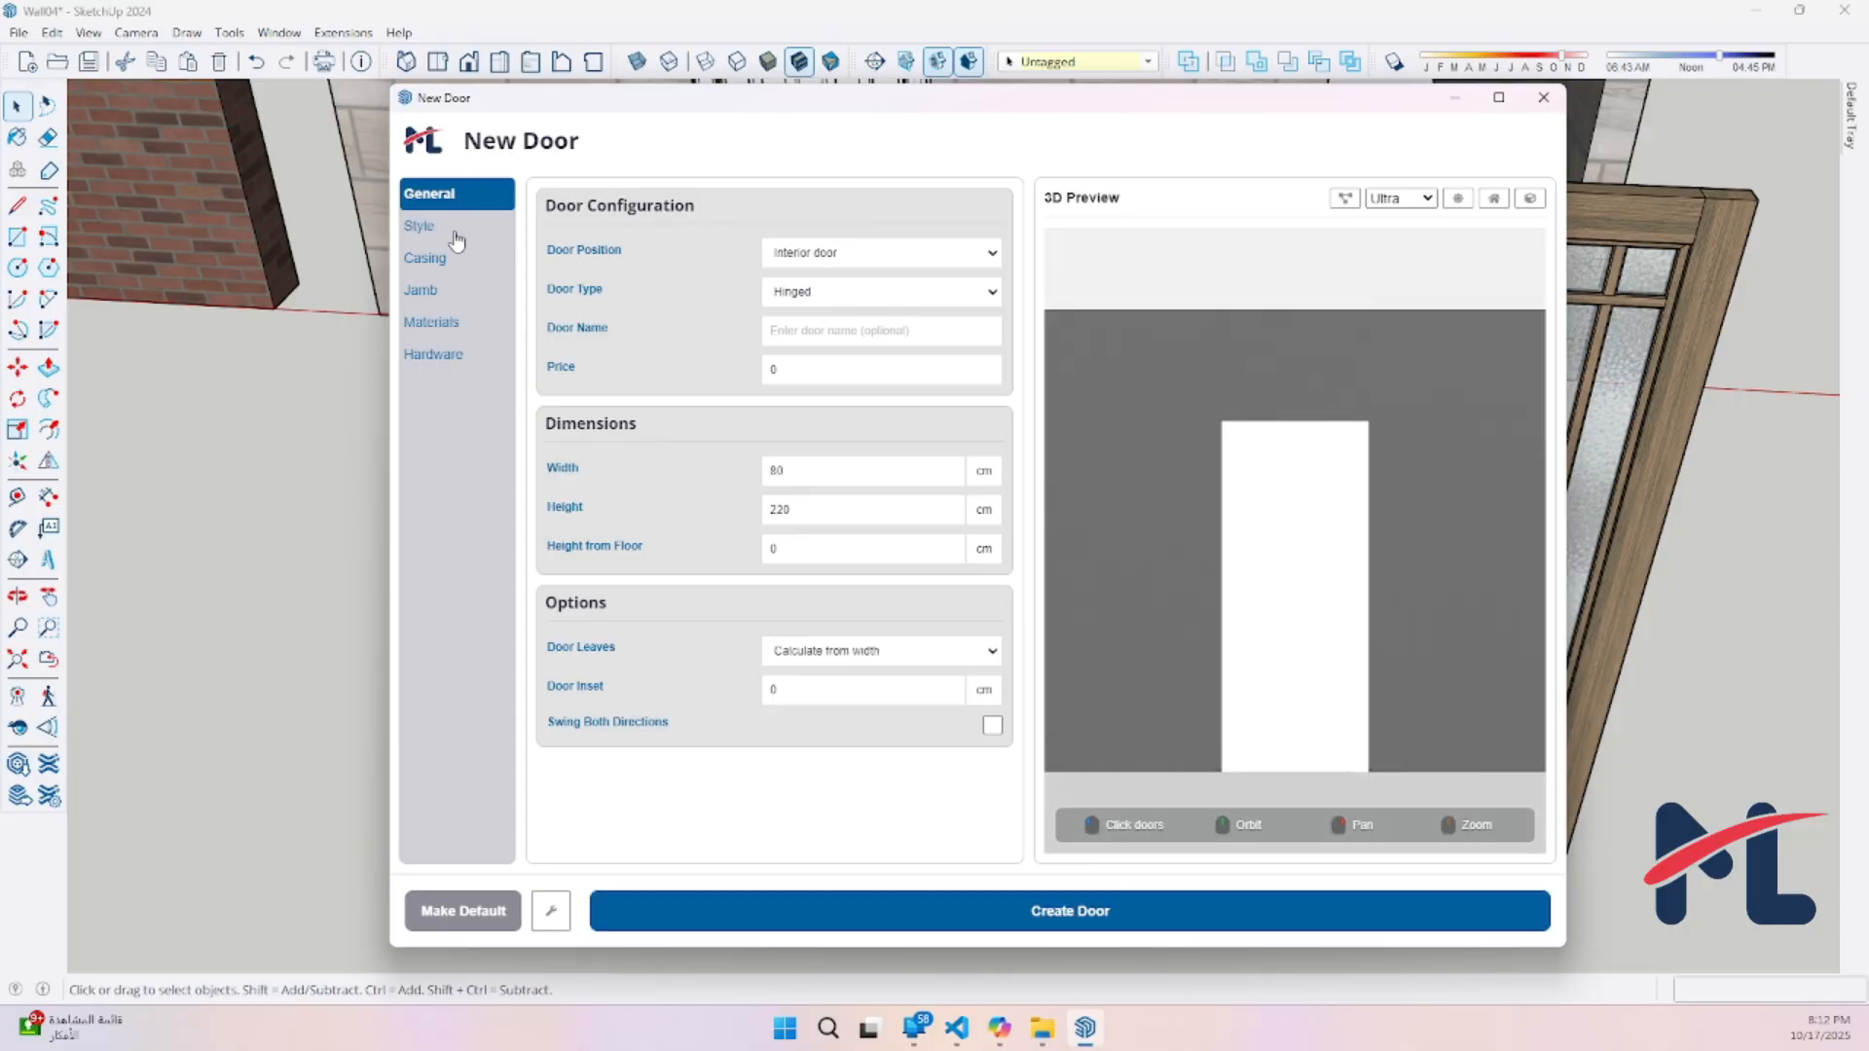
{"action": "left_click", "coordinate": [443, 258]}
{"action": "left_click", "coordinate": [774, 342]}
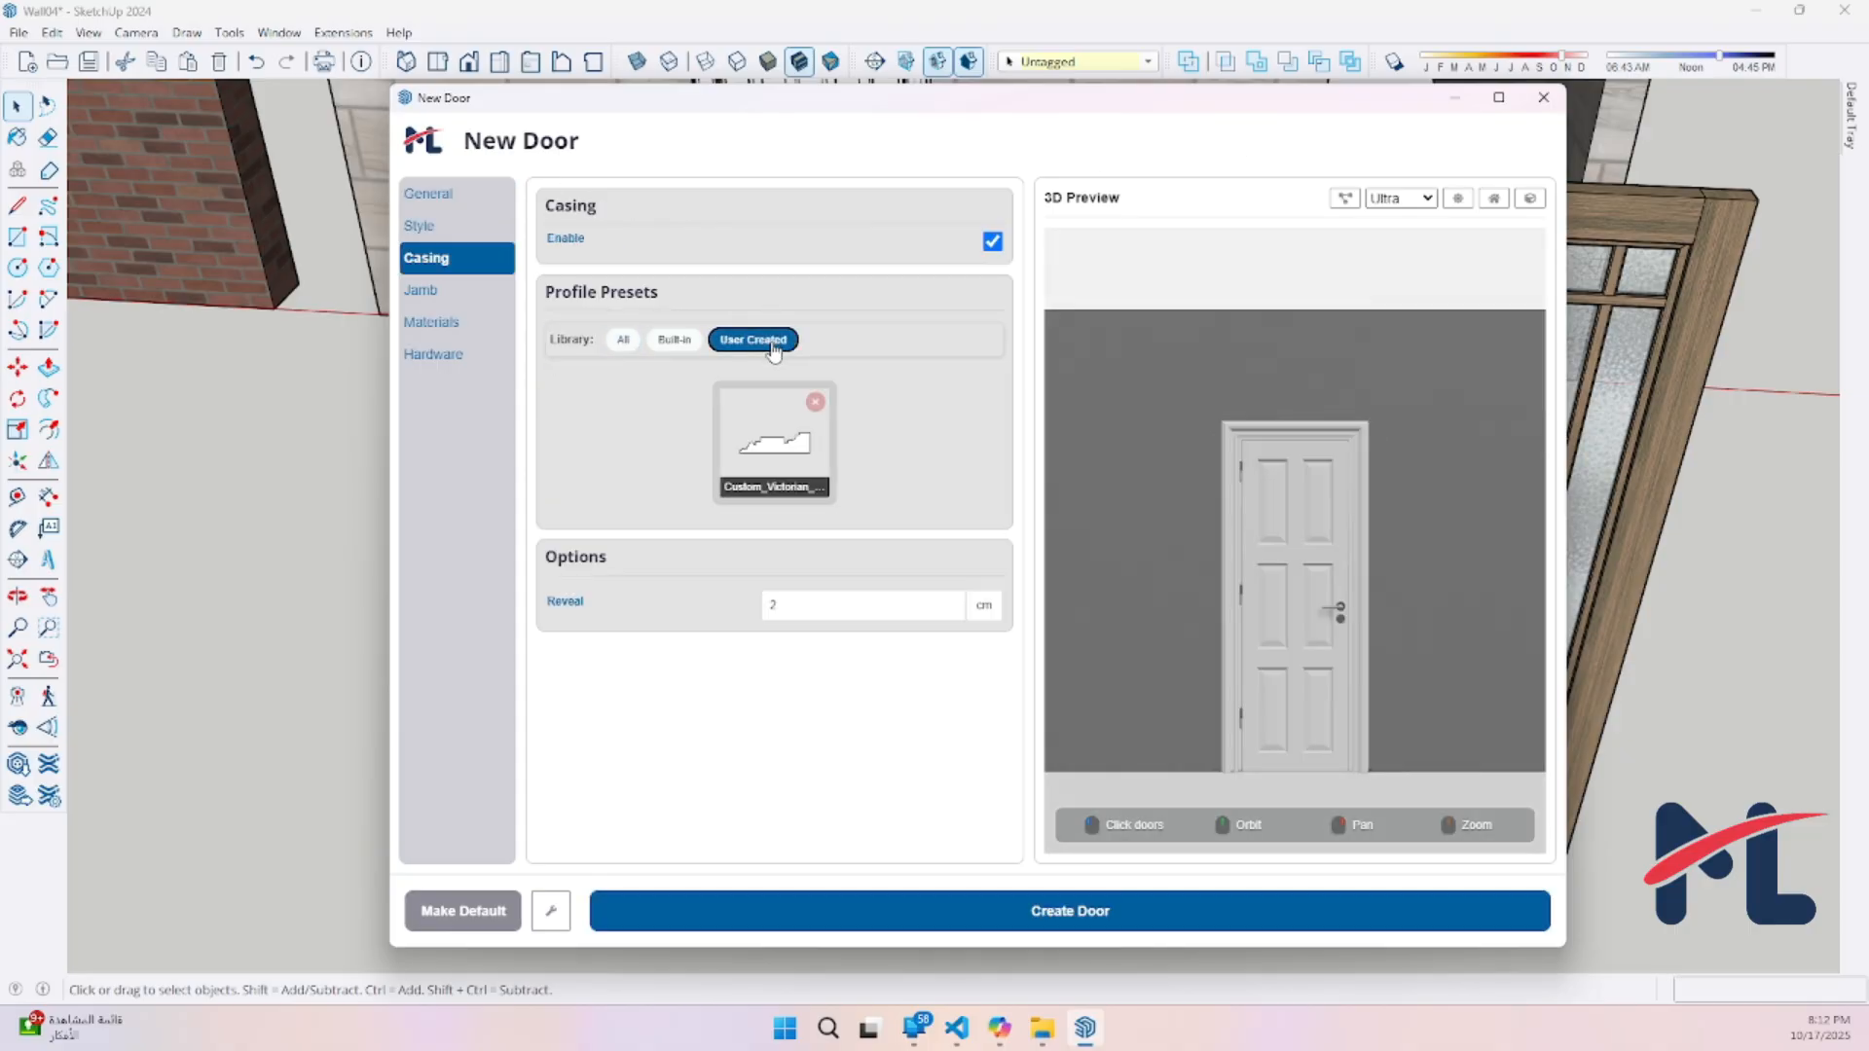
{"action": "left_click", "coordinate": [770, 456]}
{"action": "middle_click_drag", "start_coordinate": [1402, 617], "coordinate": [1315, 564]}
{"action": "scroll", "coordinate": [1349, 621], "scroll_direction": "up", "scroll_amount": 3}
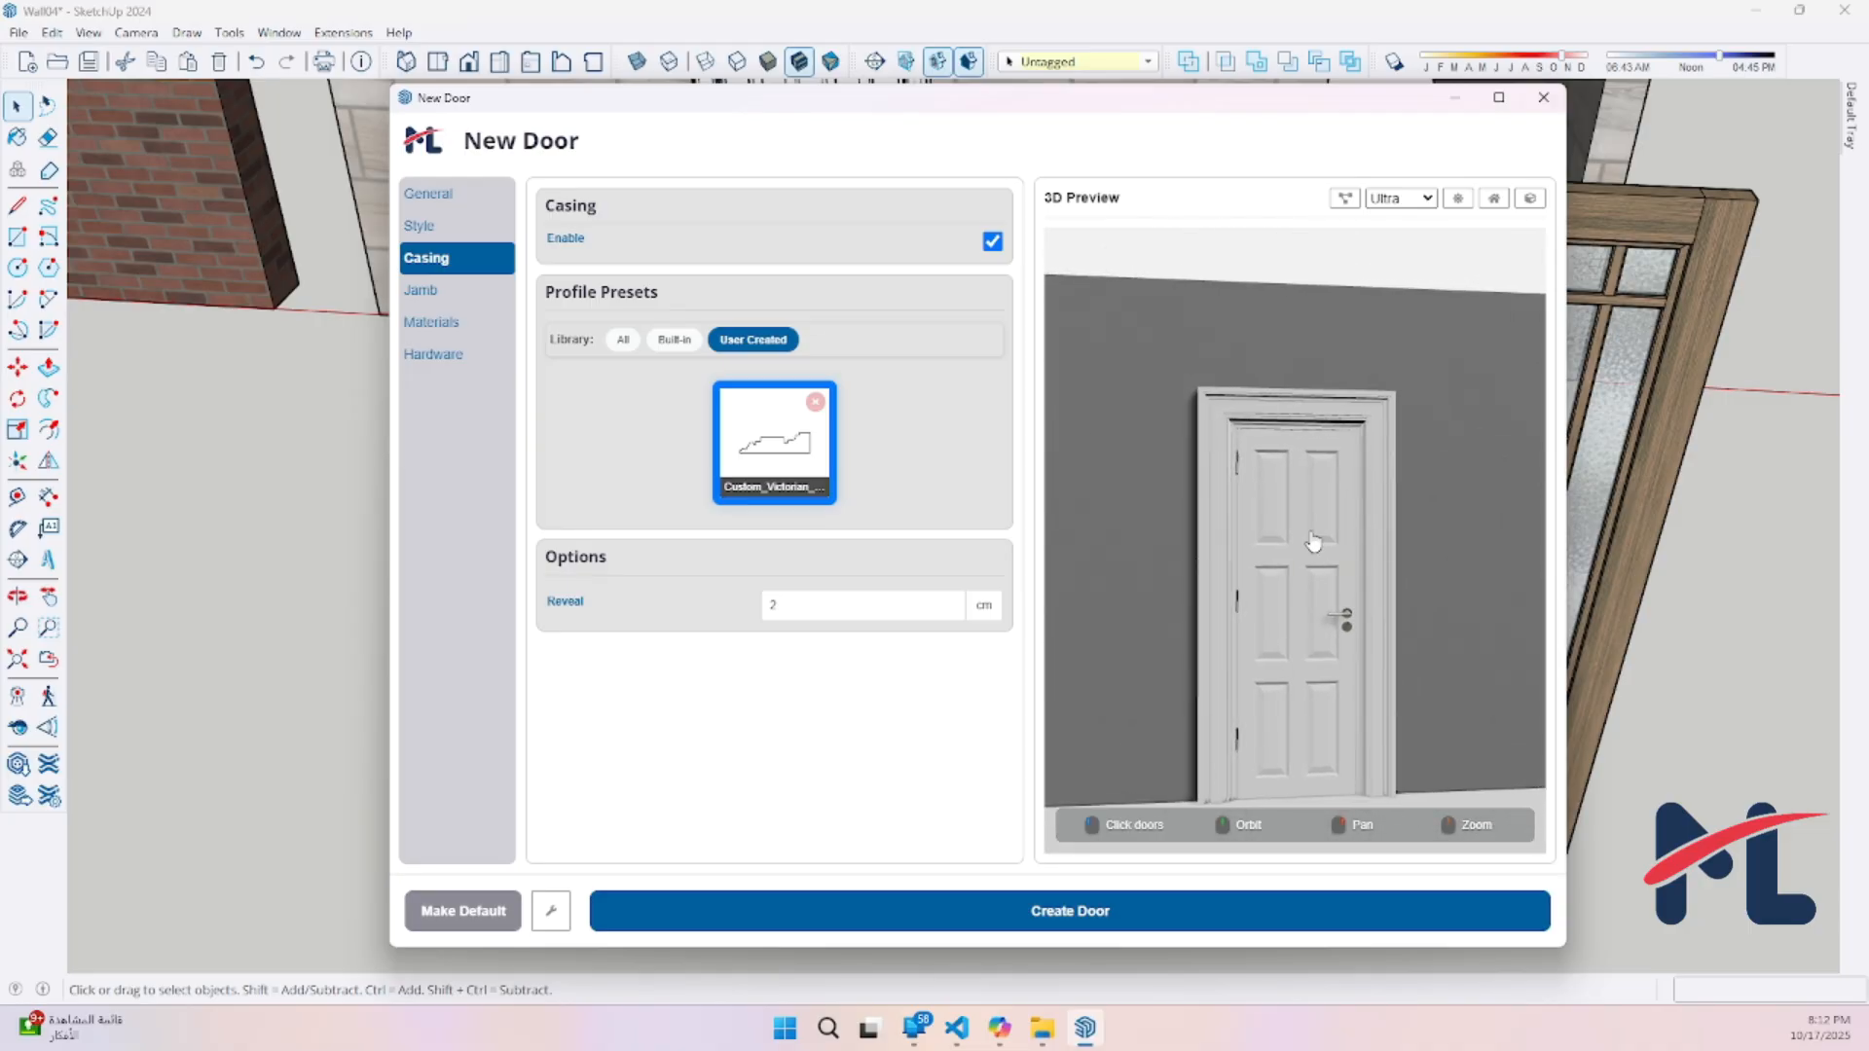
{"action": "left_click", "coordinate": [1543, 97]}
Add the lever handle to the library as Hardware named Lever_Modern with the Handle hardware type
{"action": "scroll", "coordinate": [968, 882], "scroll_direction": "up", "scroll_amount": 5}
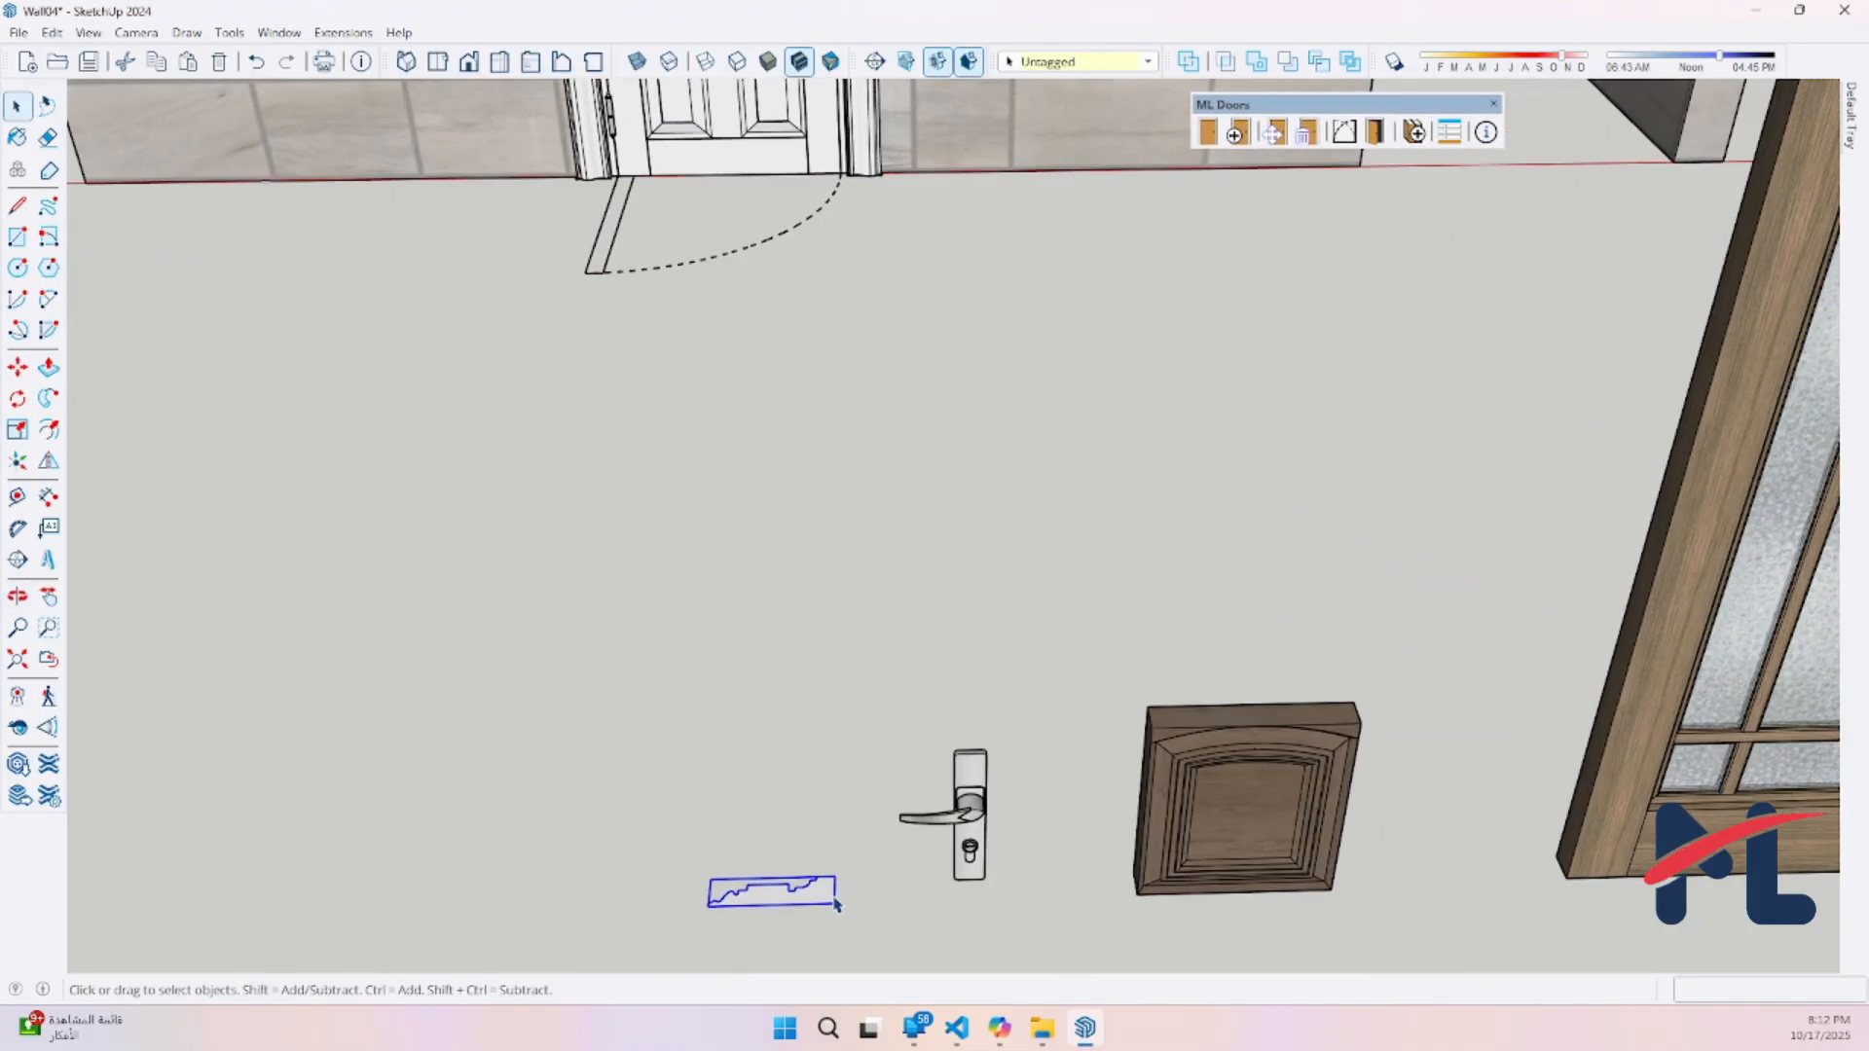
{"action": "scroll", "coordinate": [967, 882], "scroll_direction": "up", "scroll_amount": 2}
{"action": "left_click", "coordinate": [959, 829]}
{"action": "middle_click_drag", "start_coordinate": [957, 820], "coordinate": [777, 628]}
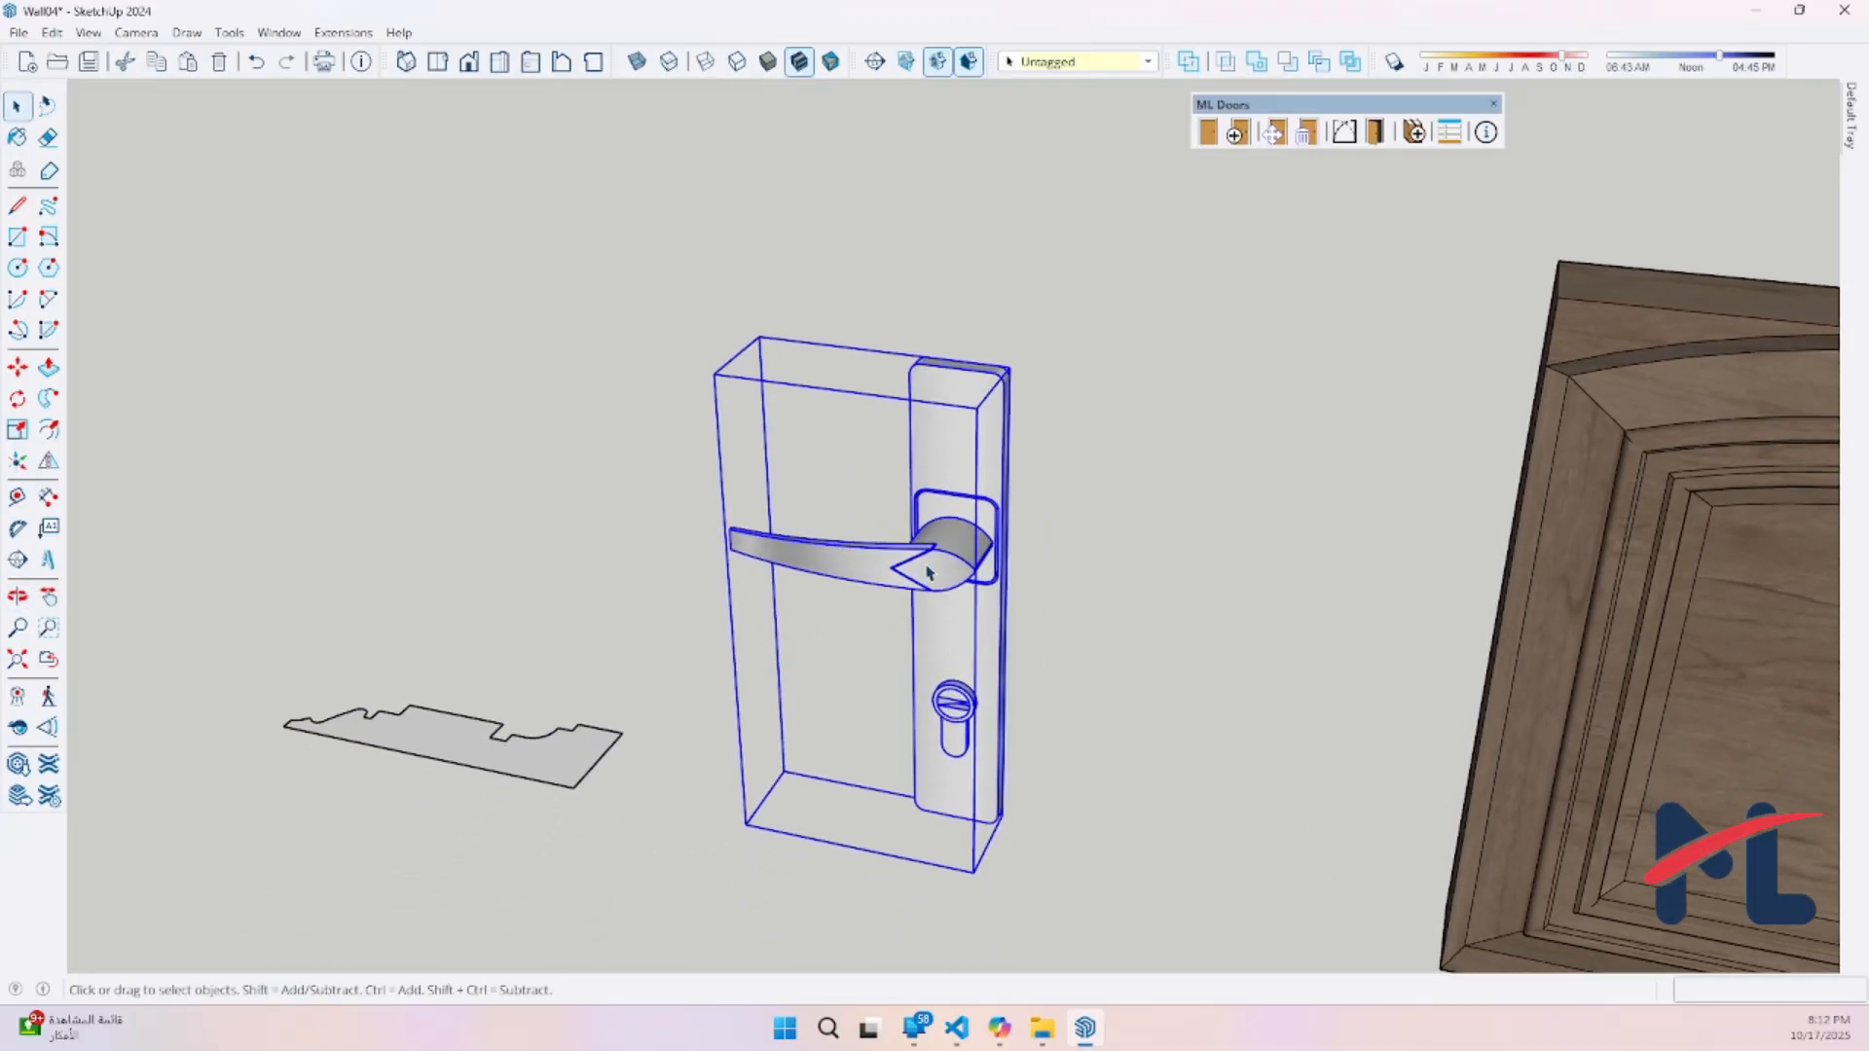
{"action": "left_click", "coordinate": [1423, 134]}
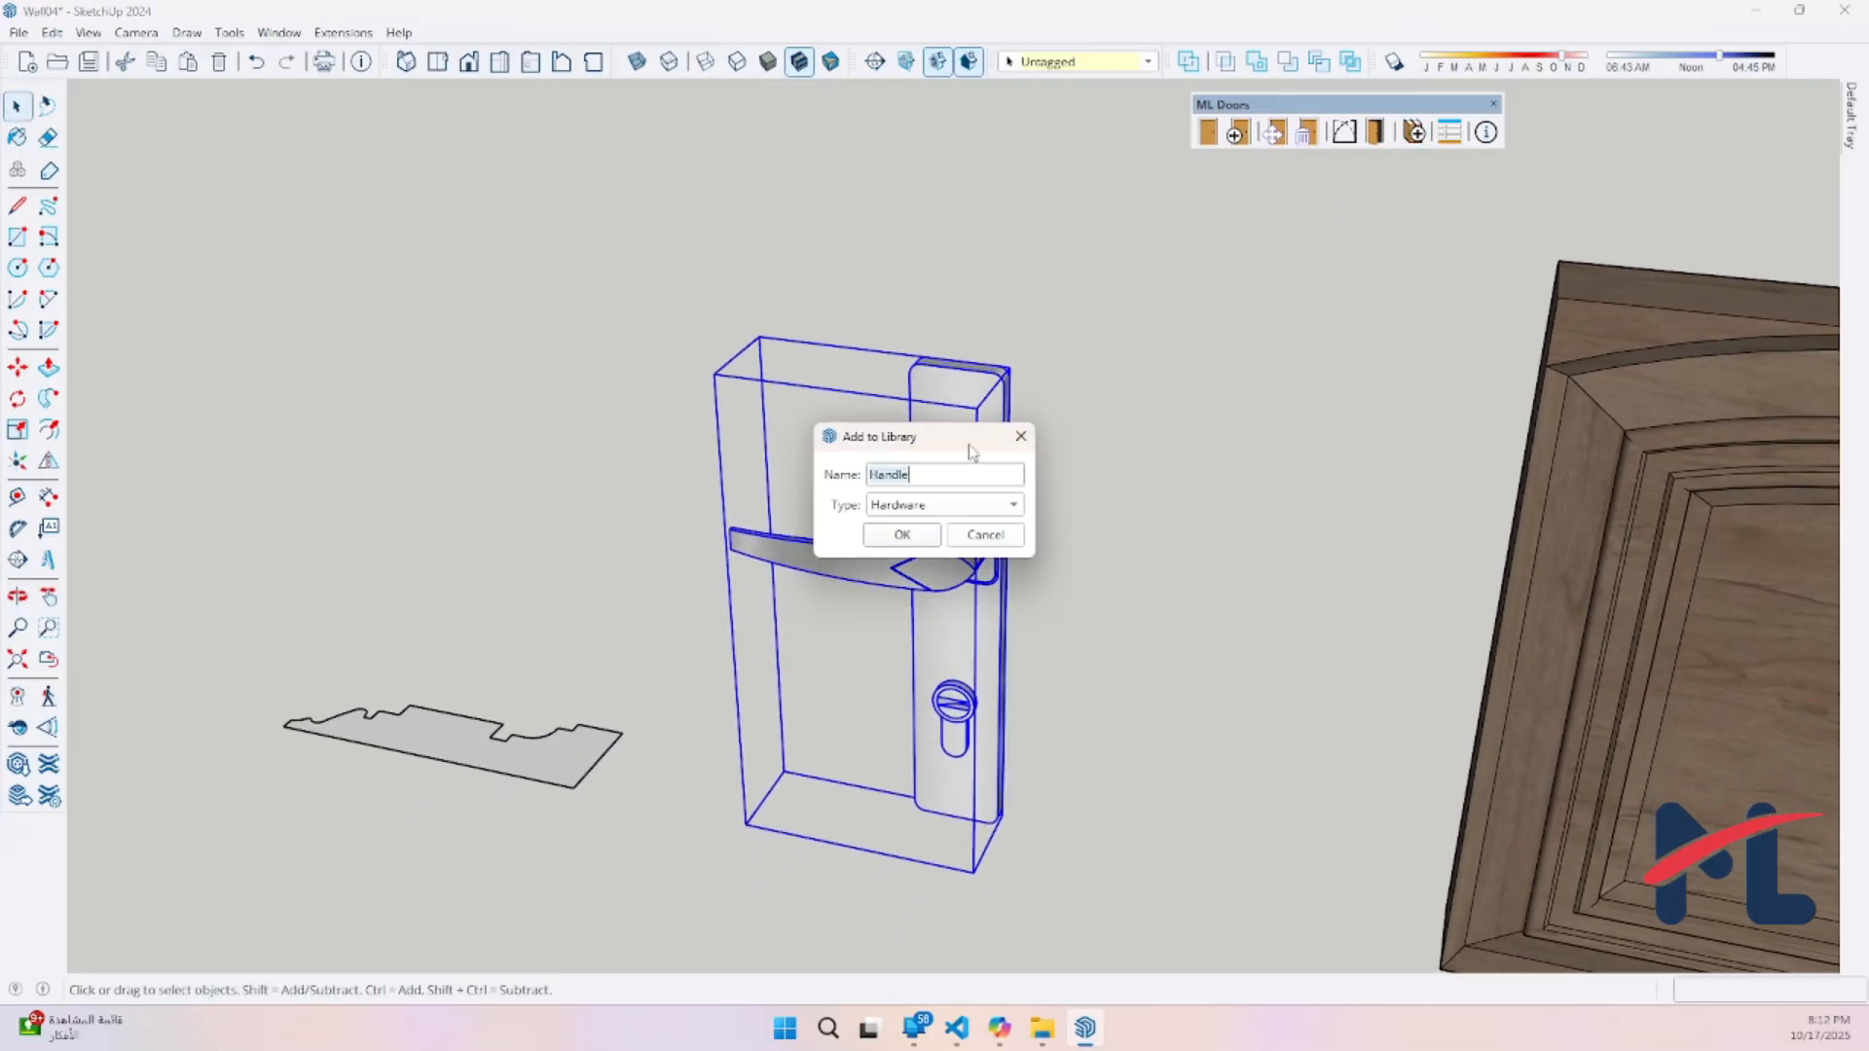
{"action": "left_click_drag", "start_coordinate": [965, 448], "coordinate": [484, 429]}
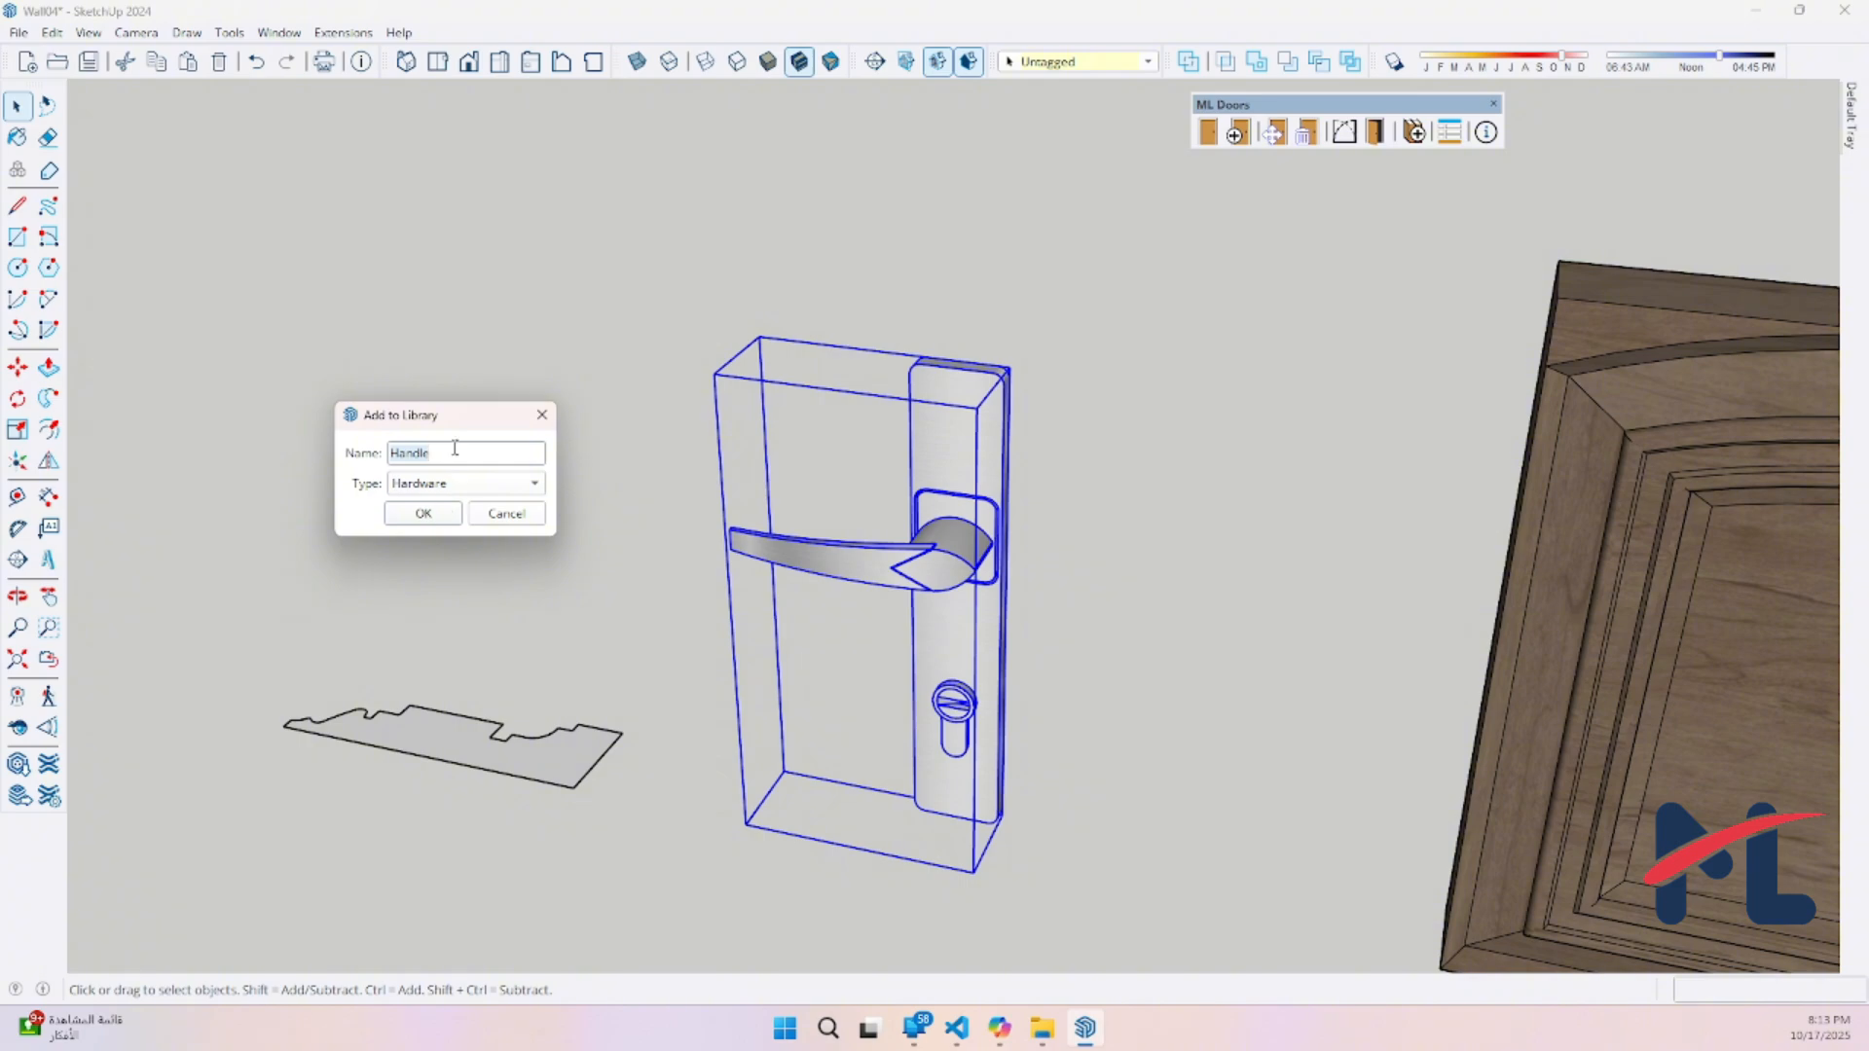
{"action": "type", "text": "Lever_Modern"}
{"action": "left_click", "coordinate": [422, 512]}
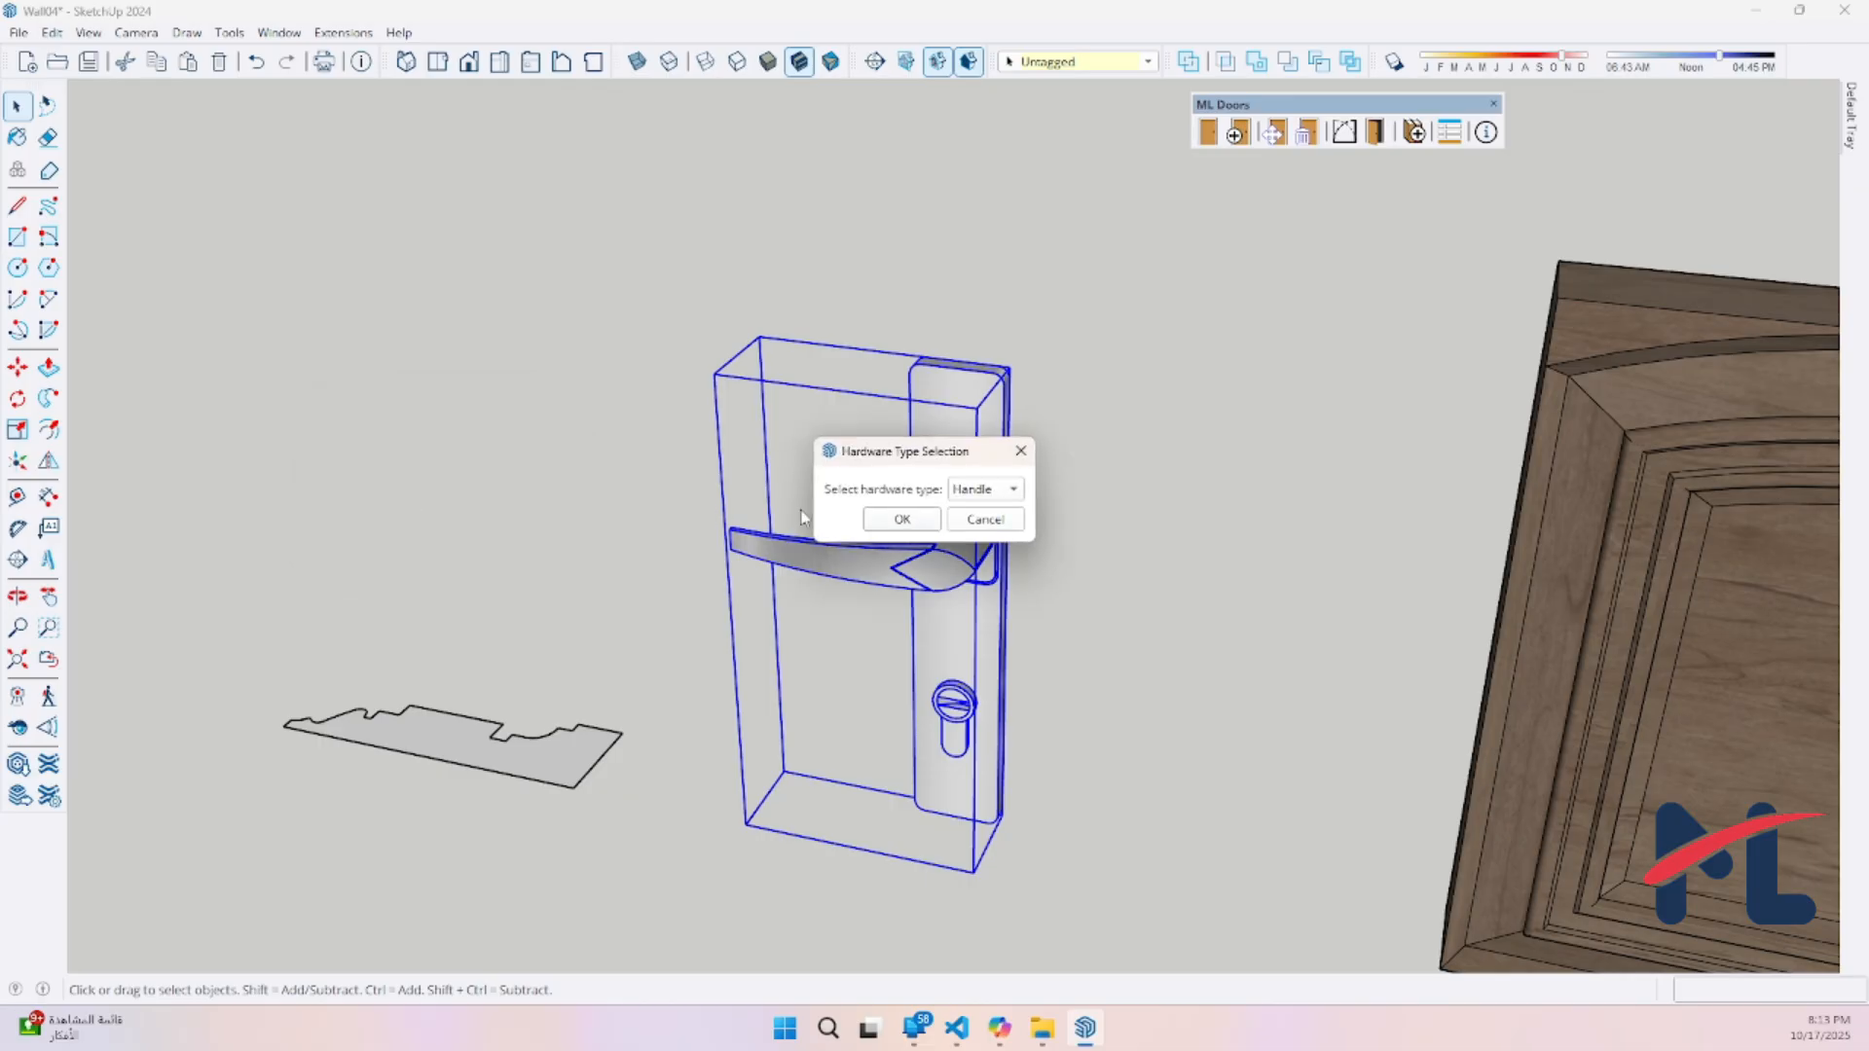
{"action": "left_click", "coordinate": [902, 520]}
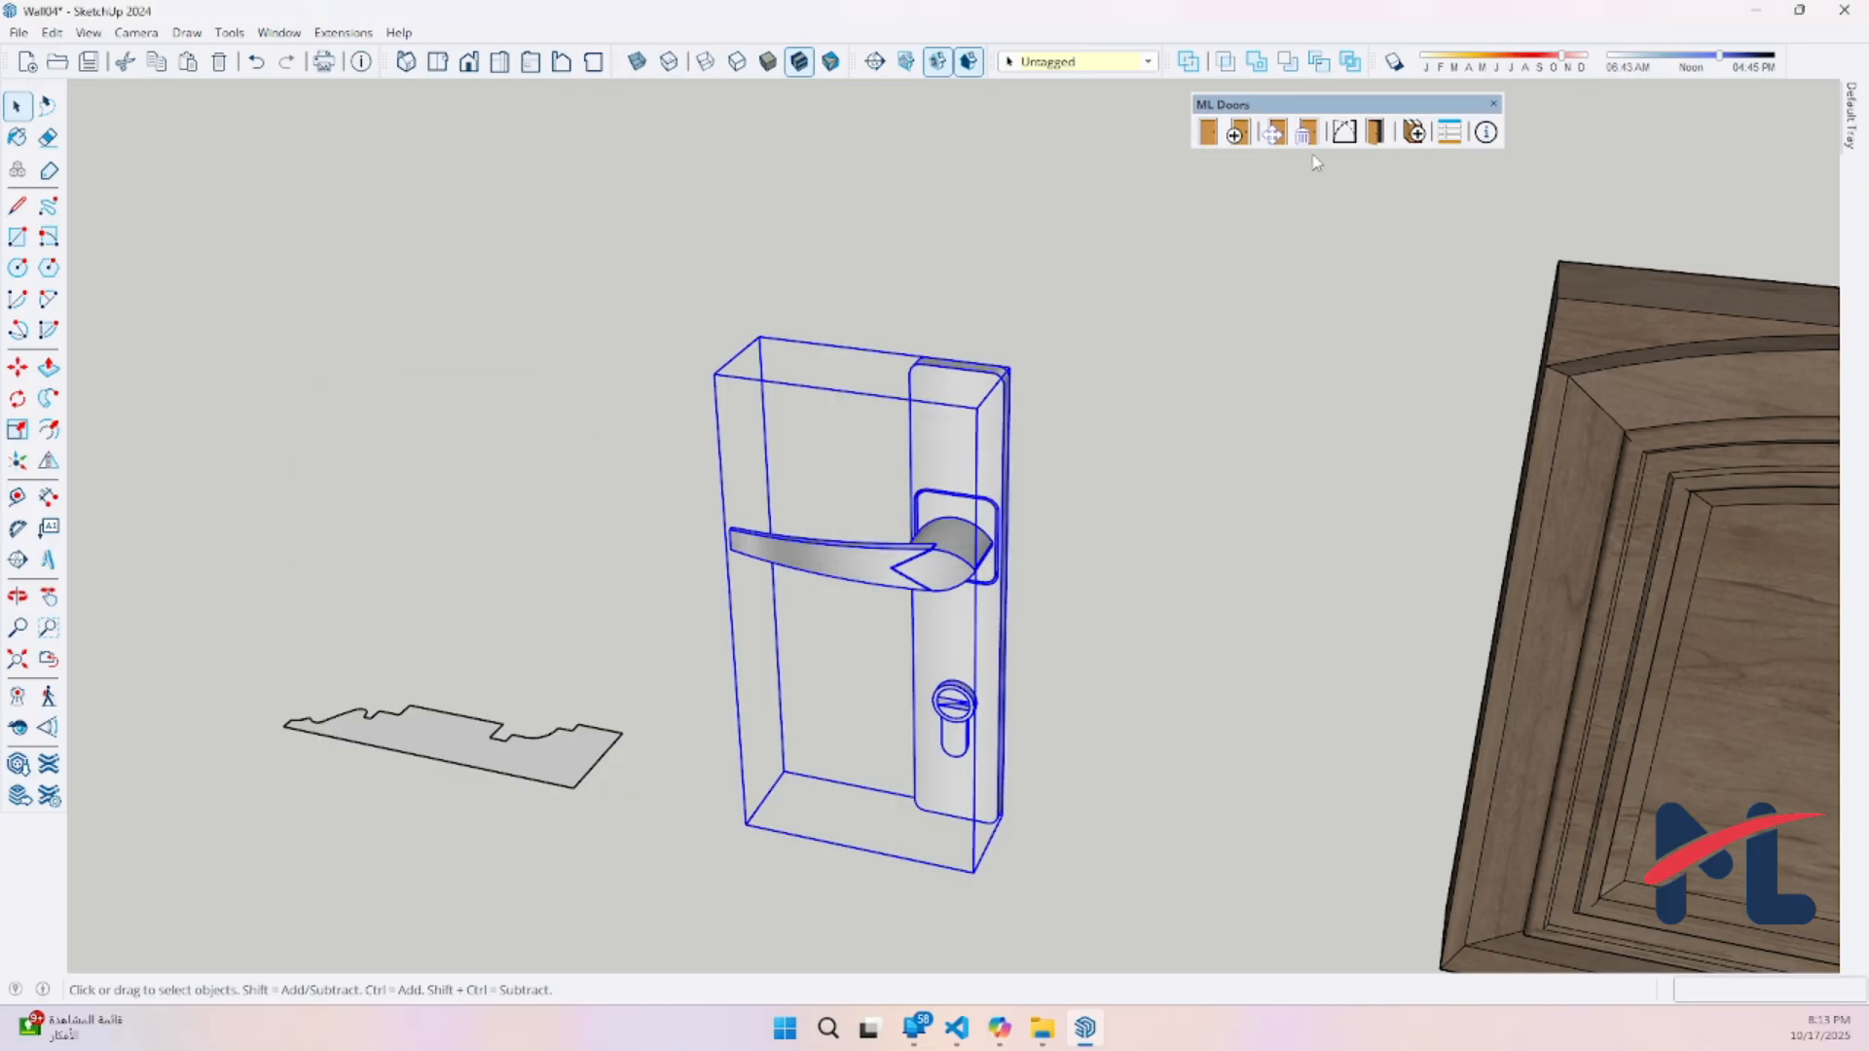
Preview the user-created Lever_Modern handle on a new door and close the door setup without creating it
{"action": "left_click", "coordinate": [1238, 135]}
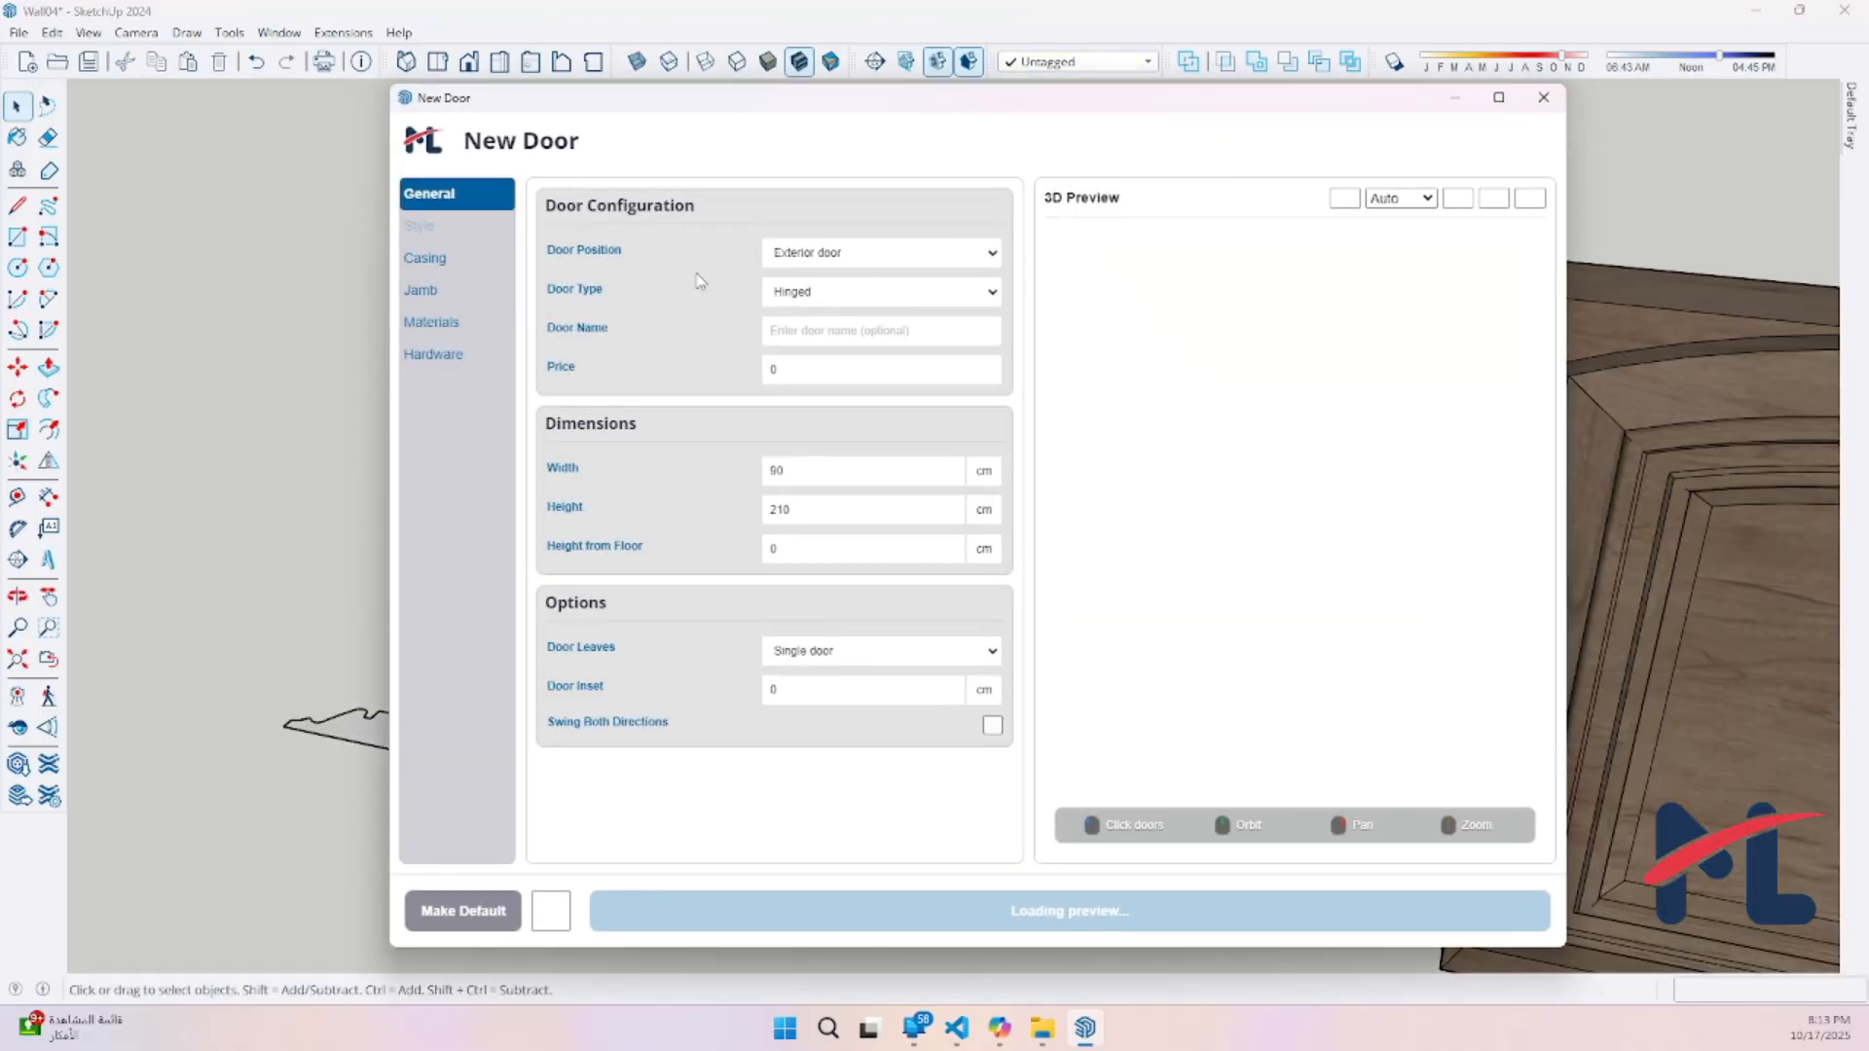
{"action": "left_click", "coordinate": [451, 367]}
{"action": "left_click", "coordinate": [753, 395]}
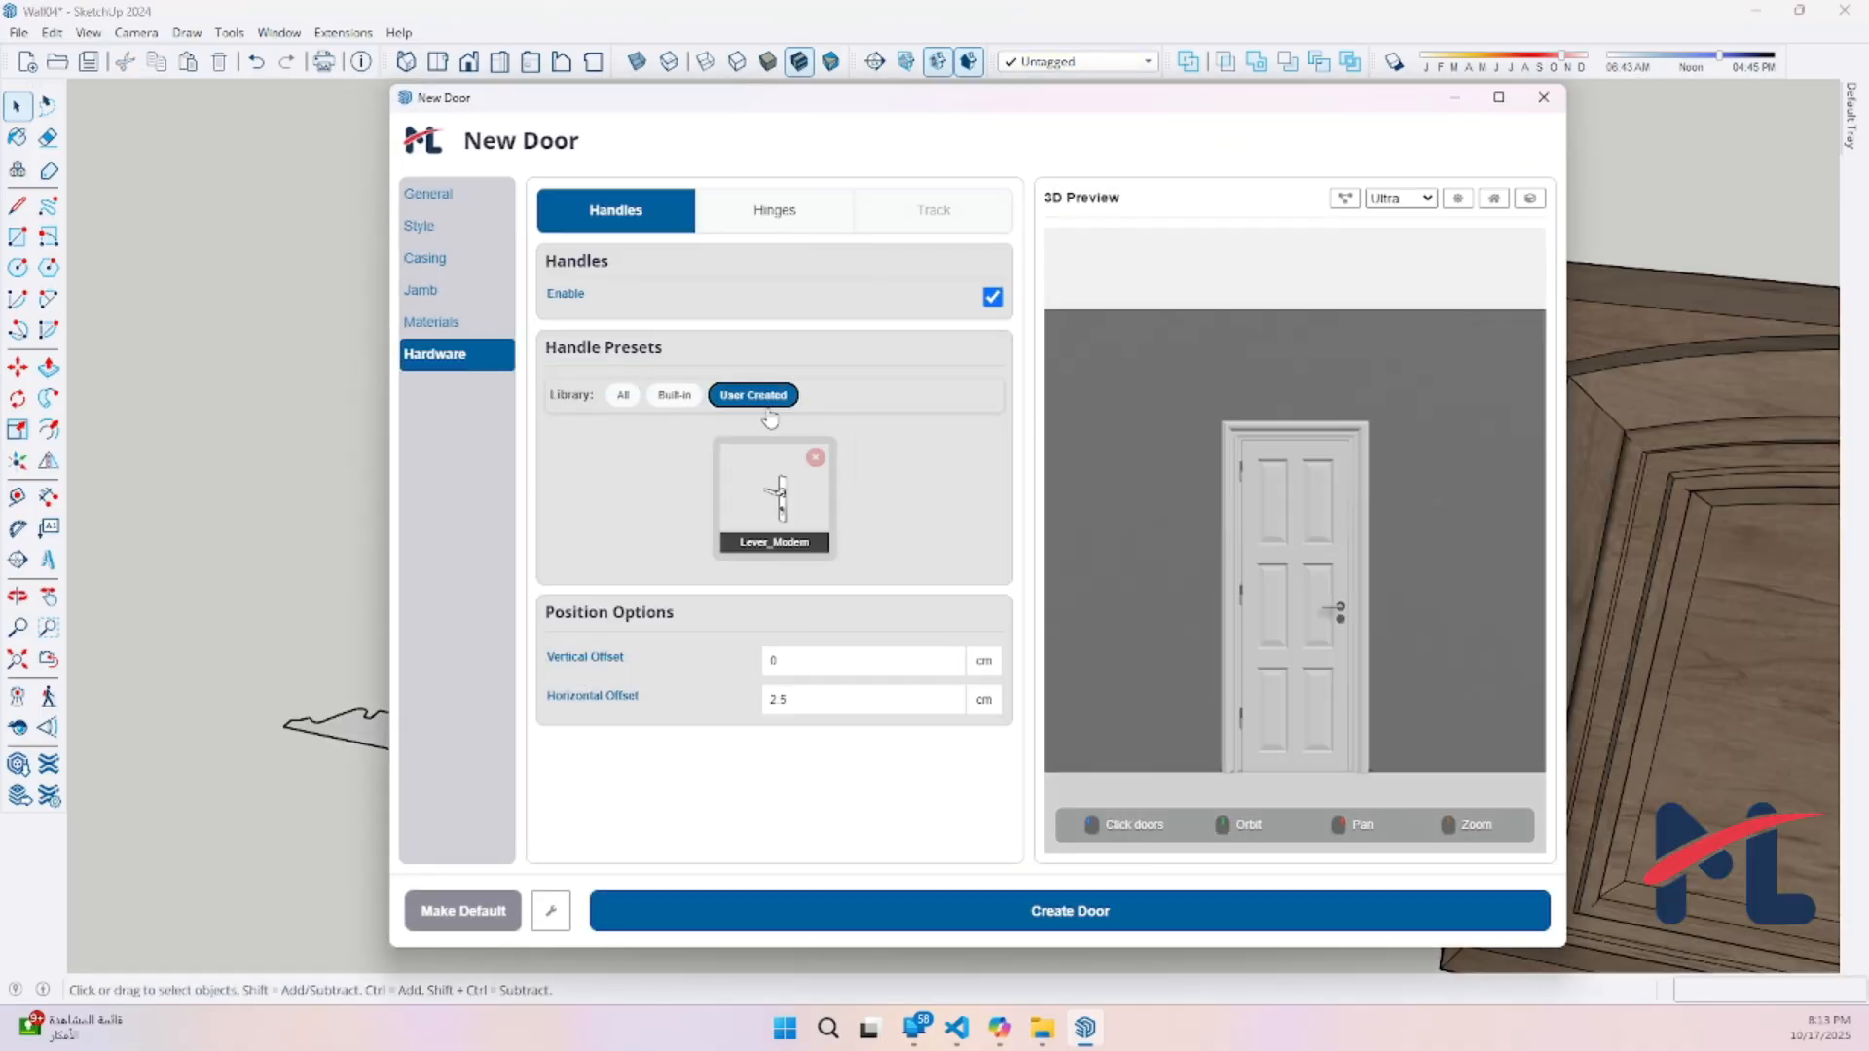
{"action": "left_click", "coordinate": [775, 495]}
{"action": "scroll", "coordinate": [1362, 668], "scroll_direction": "up", "scroll_amount": 6}
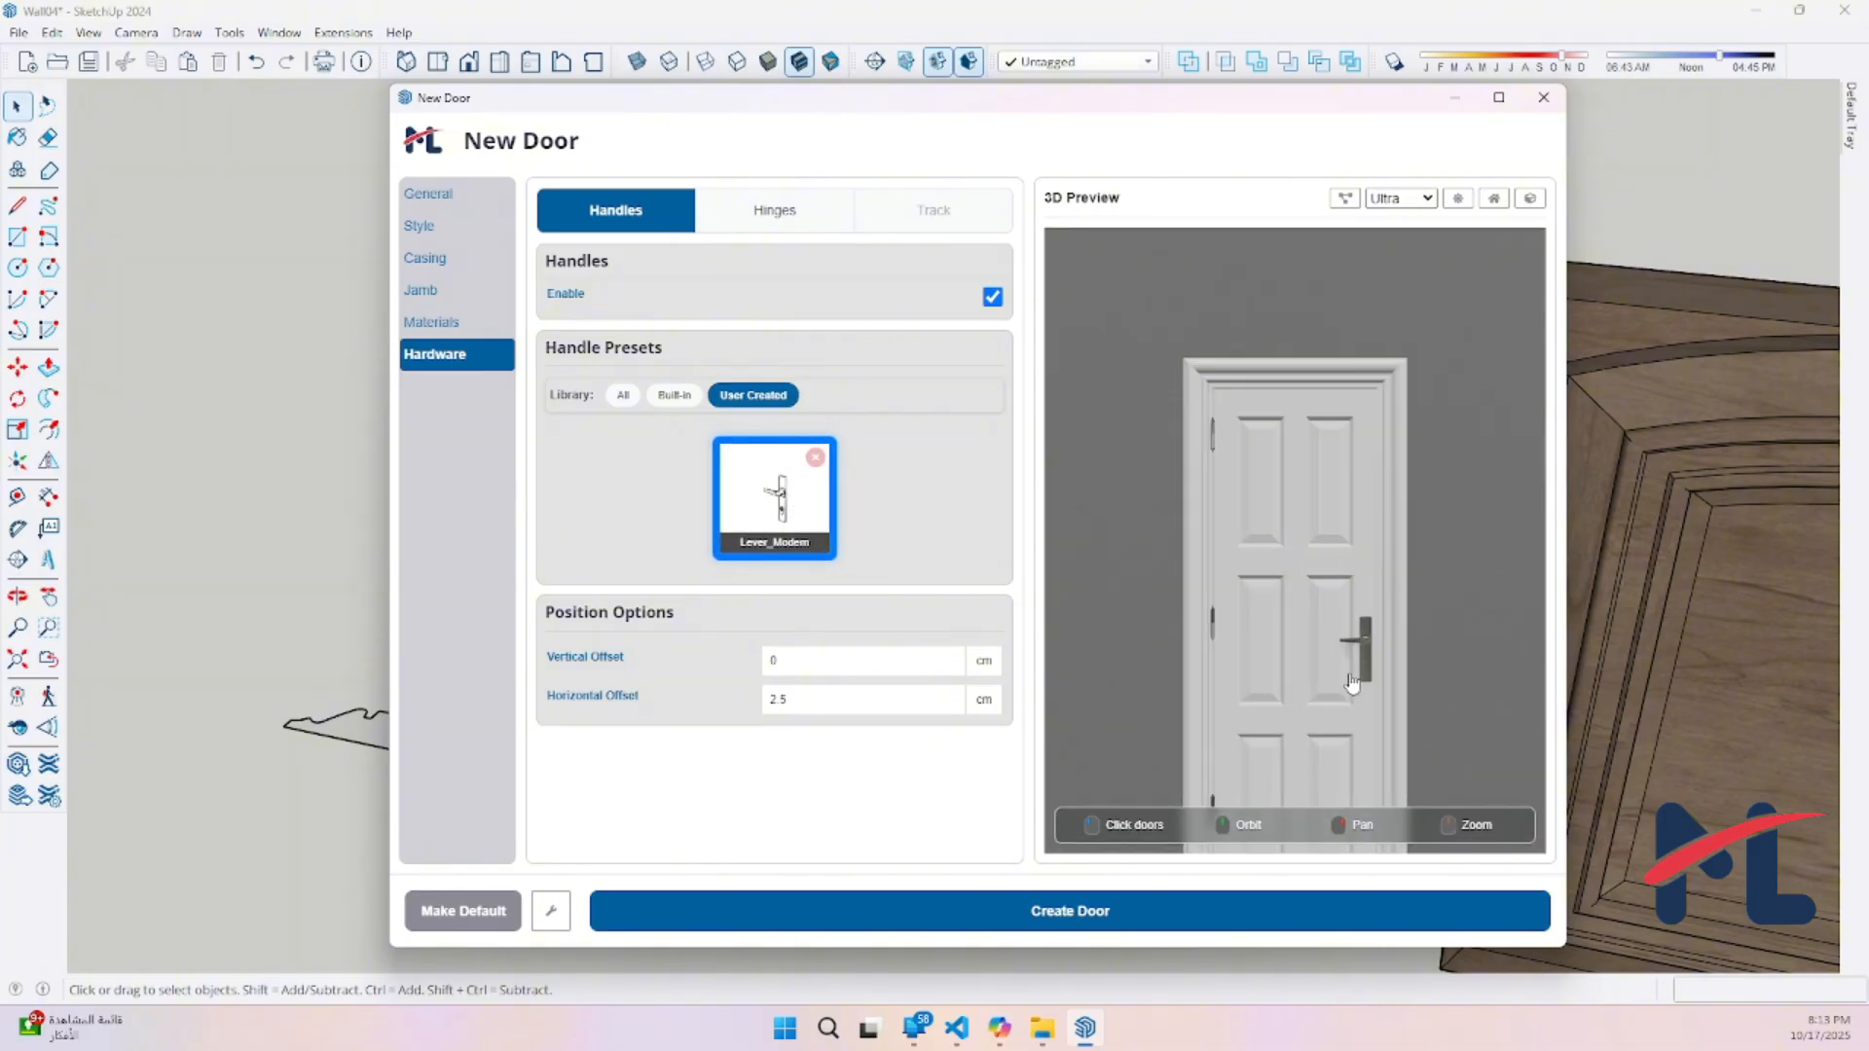
{"action": "scroll", "coordinate": [1326, 576], "scroll_direction": "up", "scroll_amount": 6}
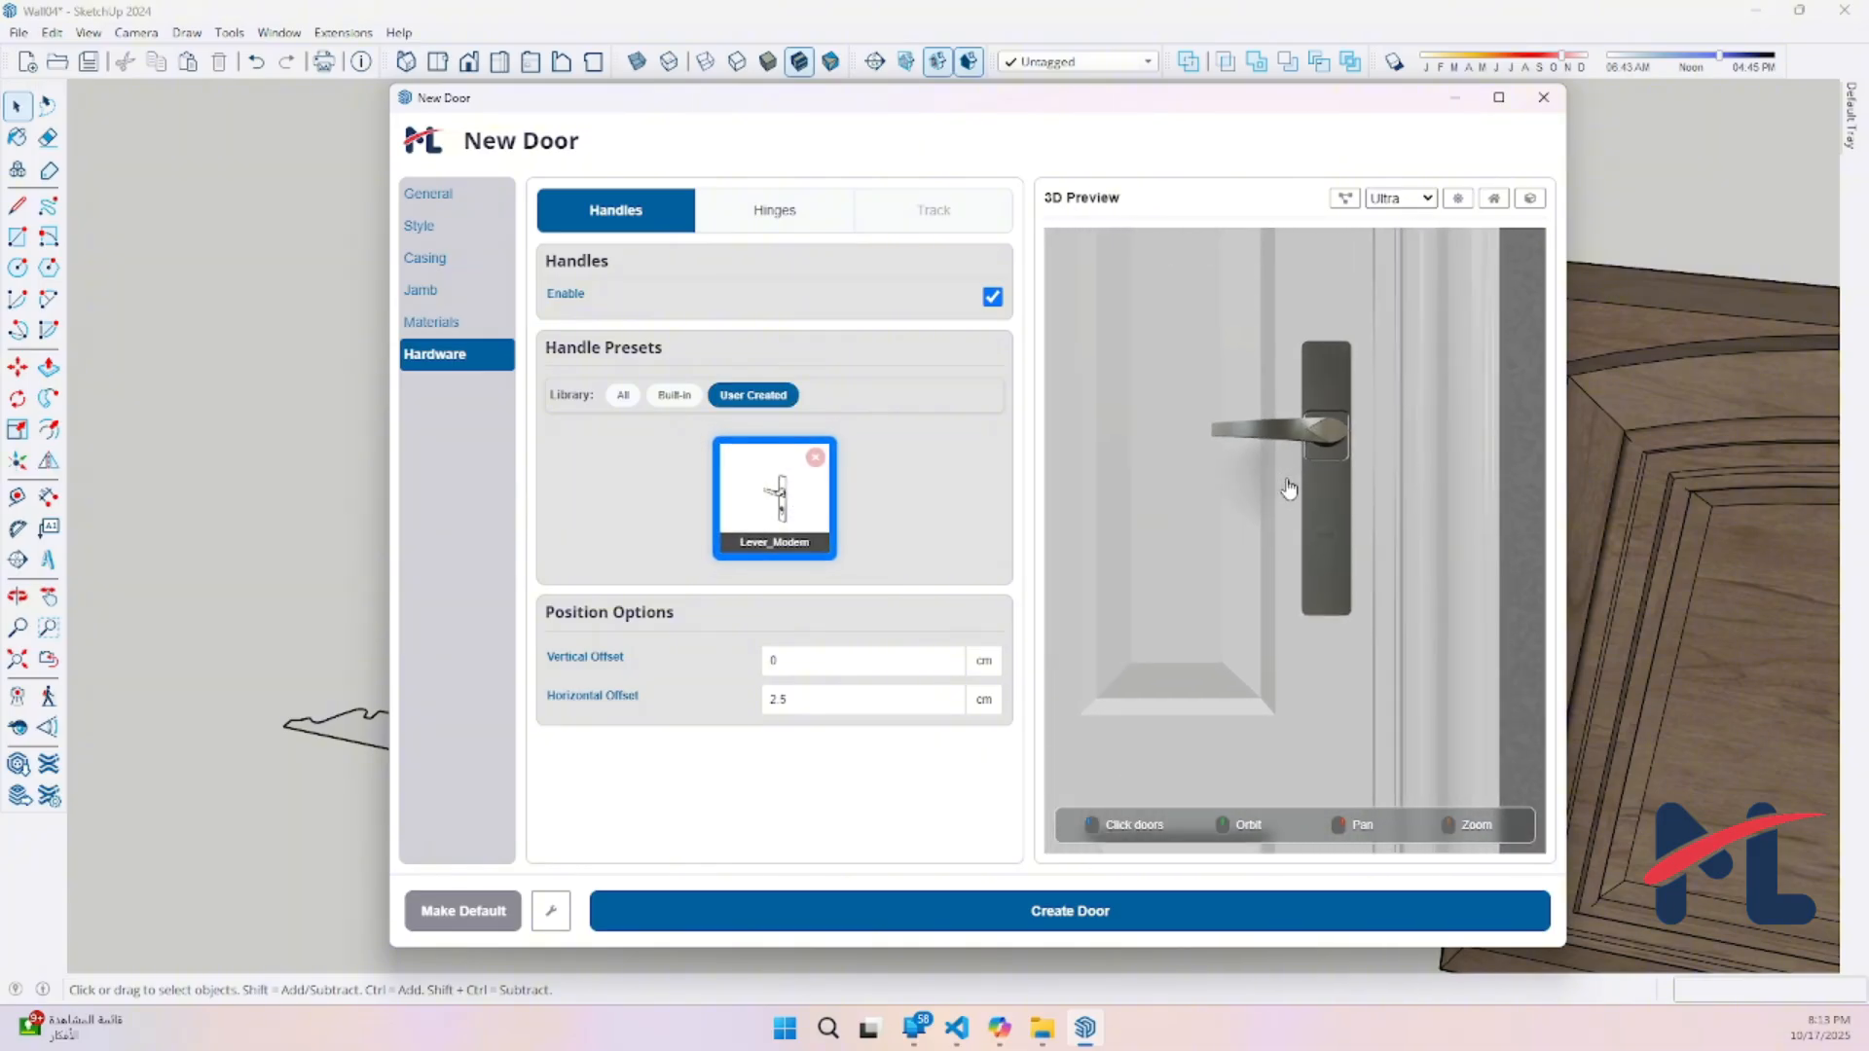
{"action": "left_click_drag", "start_coordinate": [1253, 527], "coordinate": [1345, 541]}
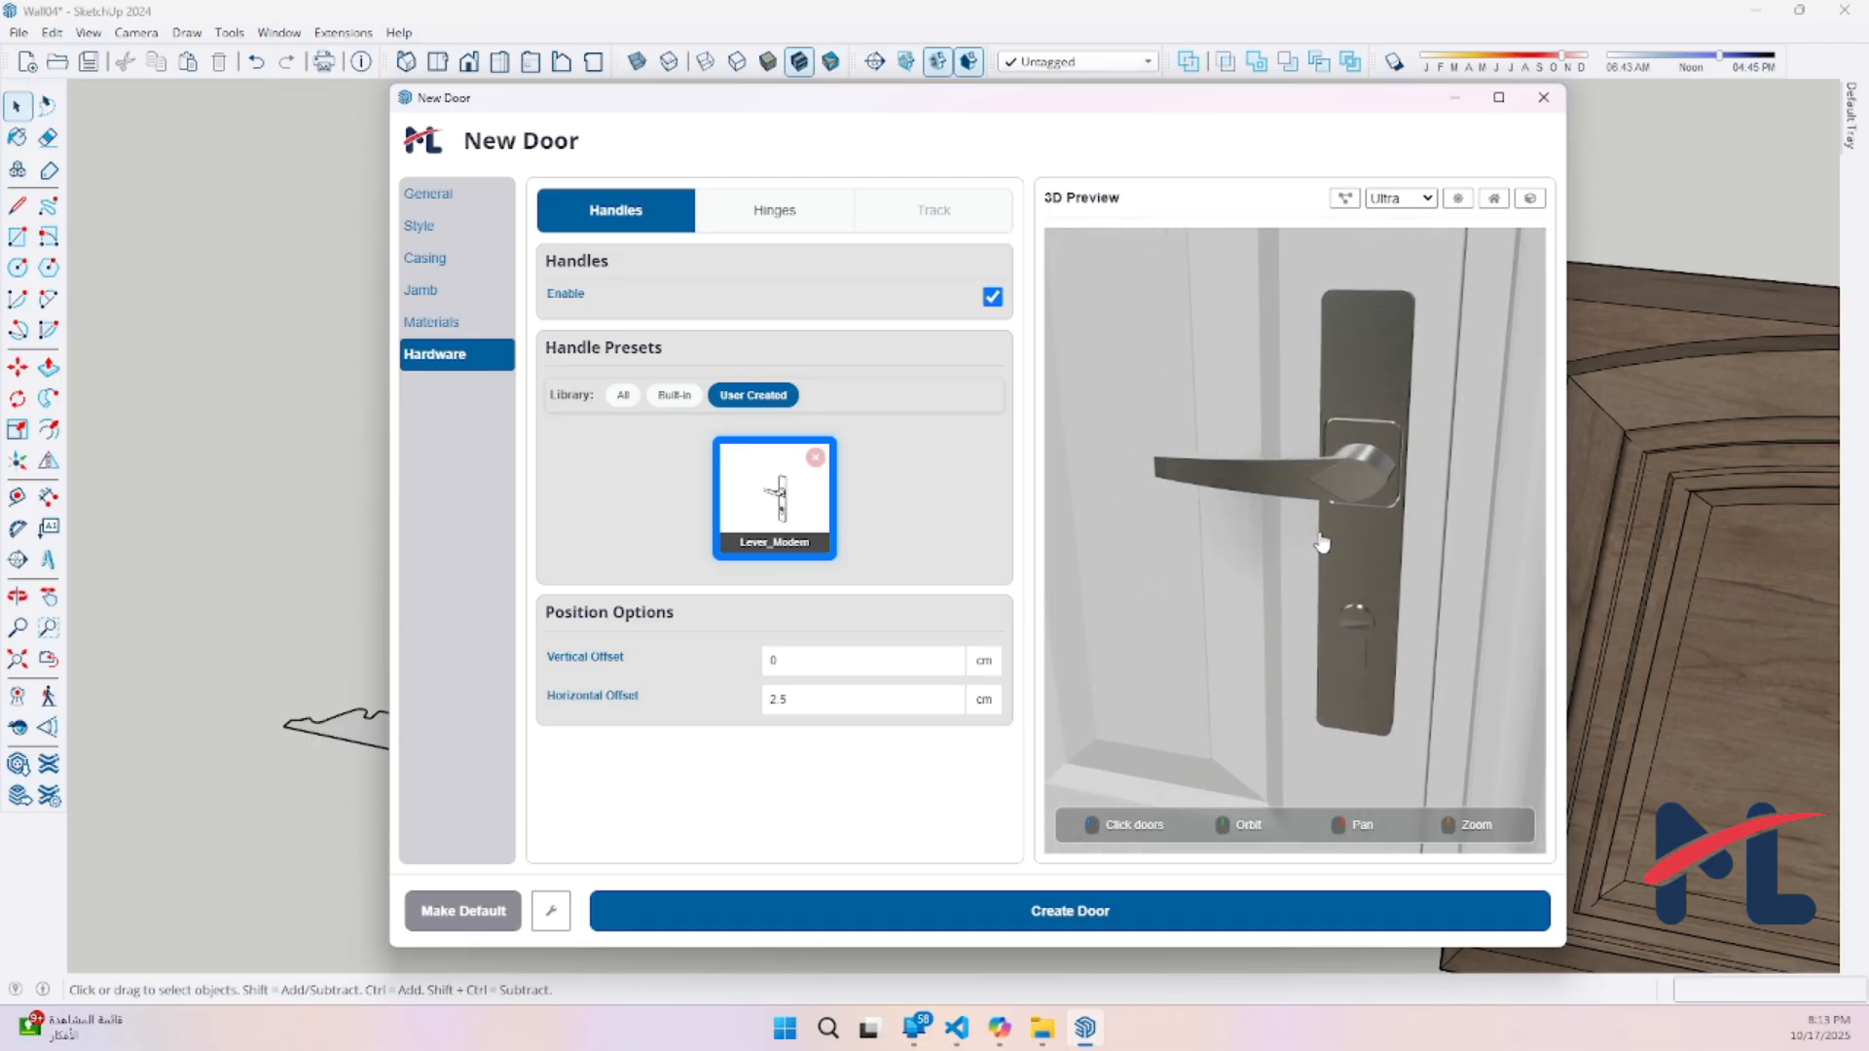
{"action": "scroll", "coordinate": [1336, 533], "scroll_direction": "down", "scroll_amount": 2}
{"action": "scroll", "coordinate": [1316, 496], "scroll_direction": "down", "scroll_amount": 4}
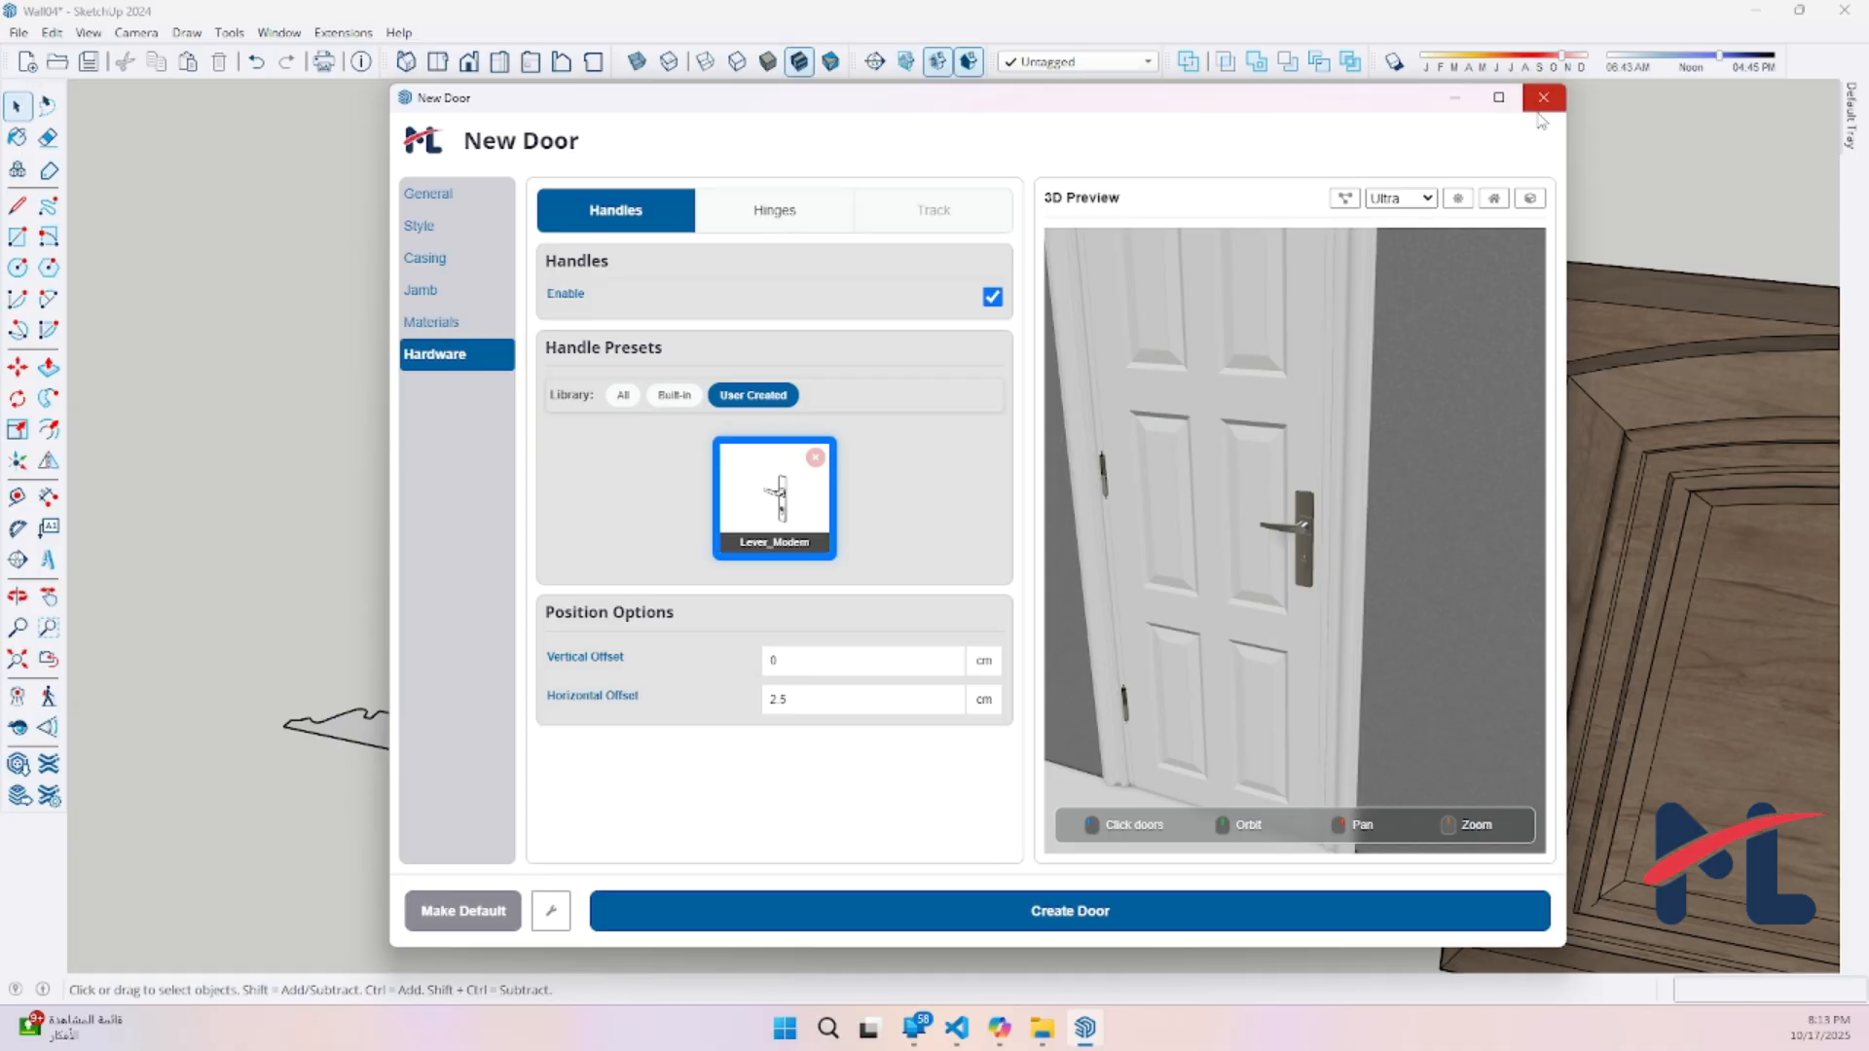
{"action": "left_click", "coordinate": [1542, 105]}
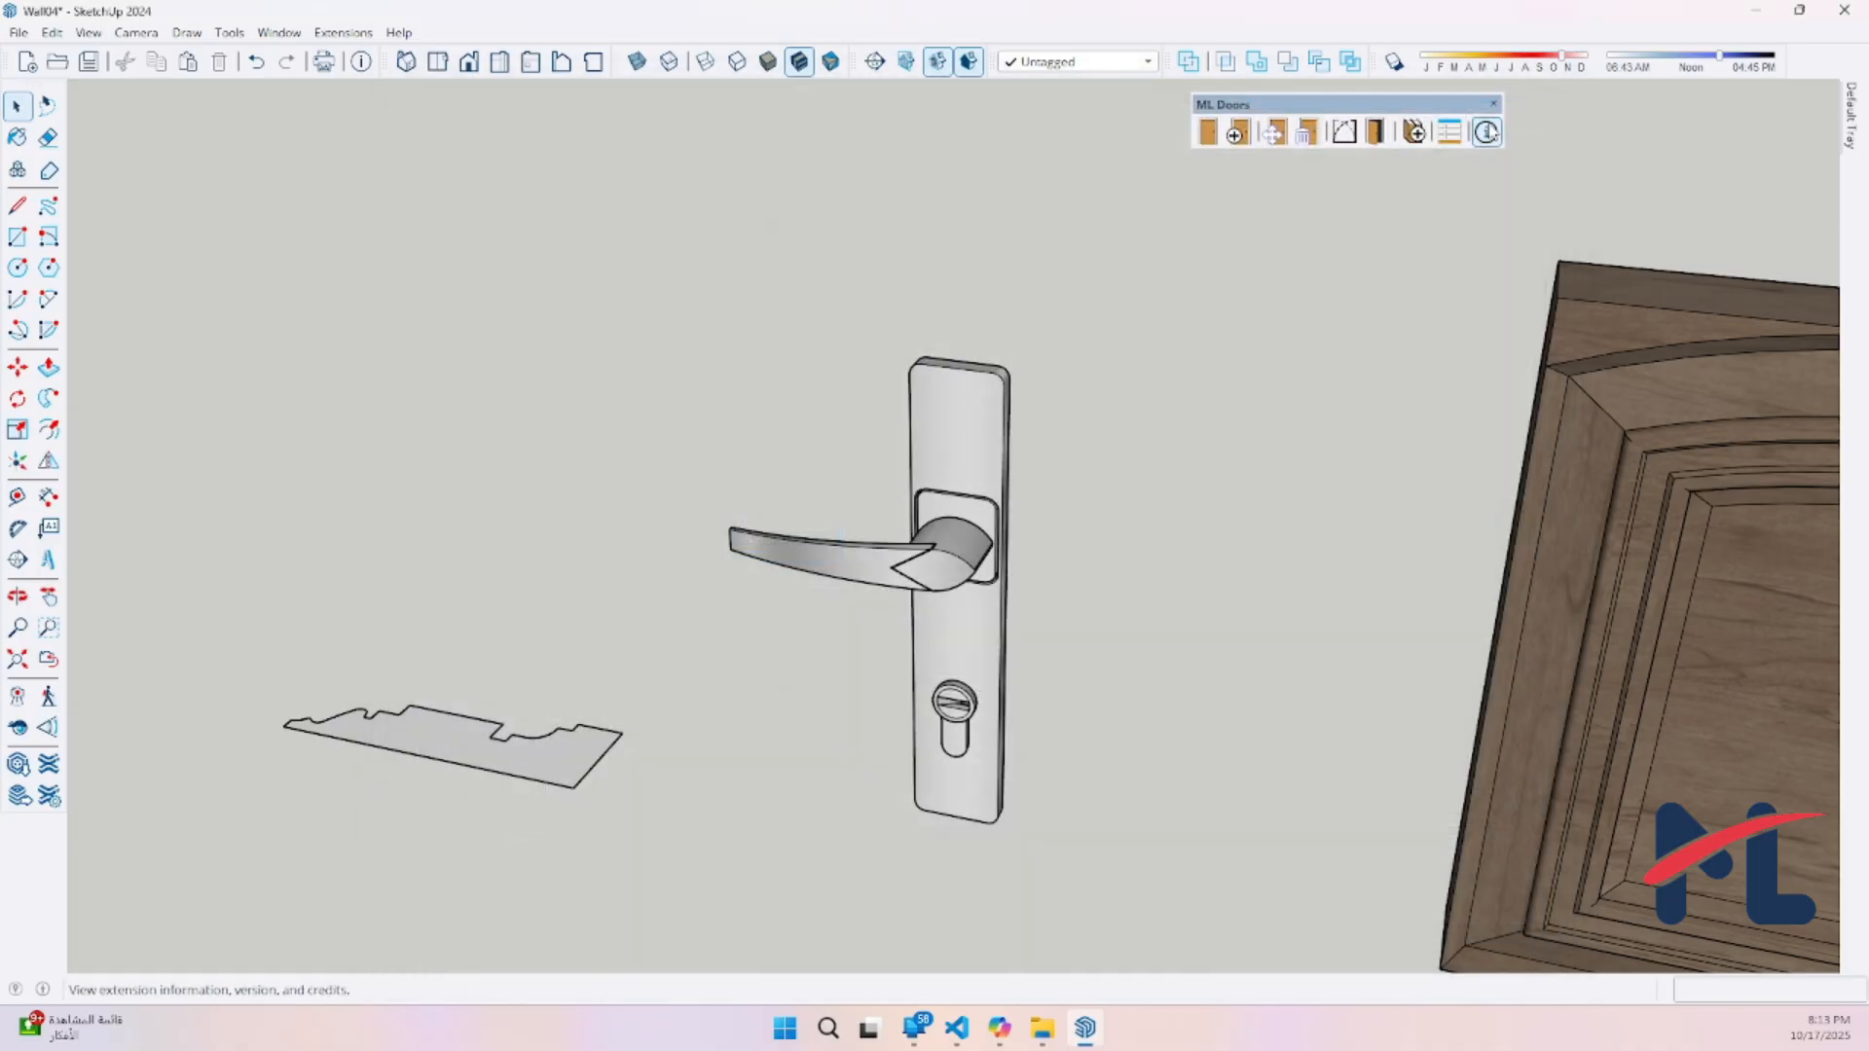
Add the carved wooden door panel to the library as a Panel named Carved_Victorian_Panel
{"action": "scroll", "coordinate": [585, 719], "scroll_direction": "down", "scroll_amount": 5}
{"action": "mouse_move", "coordinate": [703, 727]}
{"action": "middle_mouse_down"}
{"action": "mouse_move", "coordinate": [668, 690]}
{"action": "mouse_move", "coordinate": [685, 635]}
{"action": "middle_mouse_up"}
{"action": "scroll", "coordinate": [810, 634], "scroll_direction": "up", "scroll_amount": 4}
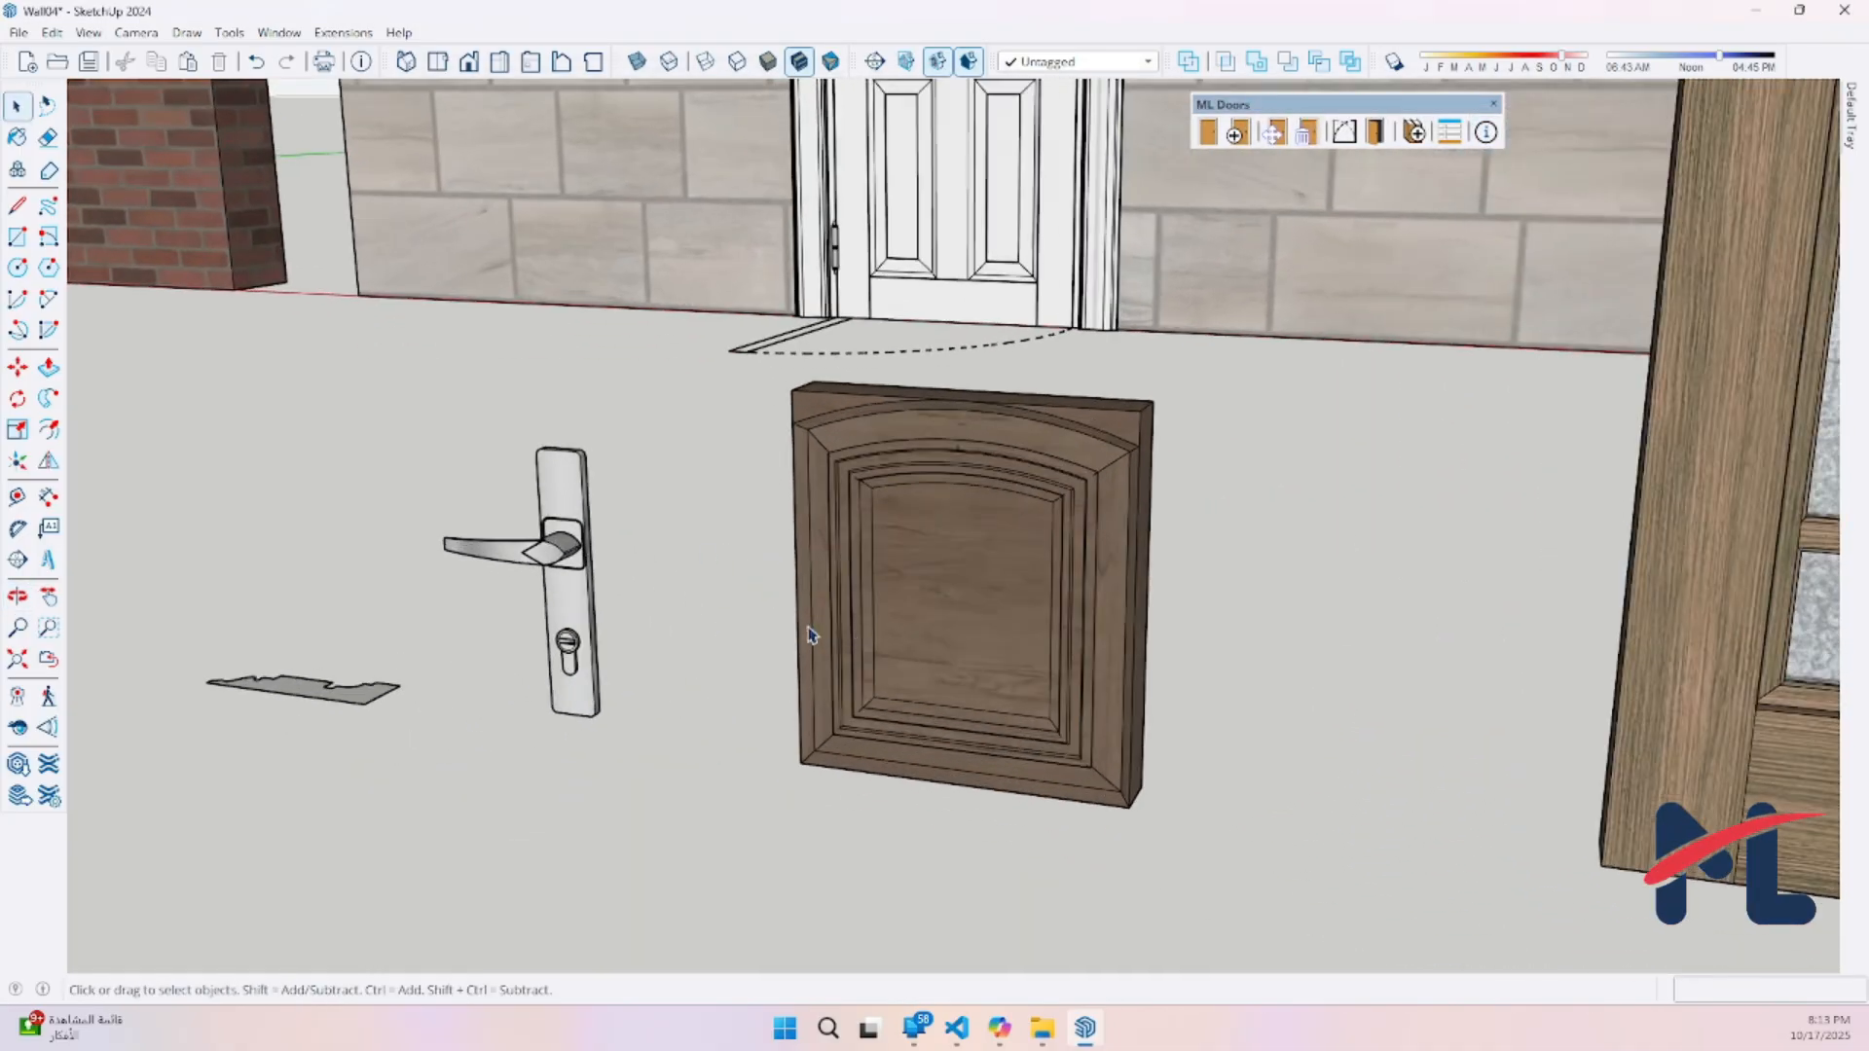
{"action": "left_click", "coordinate": [1012, 635]}
{"action": "scroll", "coordinate": [1092, 662], "scroll_direction": "up", "scroll_amount": 4}
{"action": "mouse_move", "coordinate": [1089, 658]}
{"action": "middle_mouse_down"}
{"action": "mouse_move", "coordinate": [1073, 629]}
{"action": "mouse_move", "coordinate": [818, 697]}
{"action": "mouse_move", "coordinate": [838, 714]}
{"action": "mouse_move", "coordinate": [1860, 638]}
{"action": "mouse_move", "coordinate": [1013, 680]}
{"action": "mouse_move", "coordinate": [1148, 417]}
{"action": "middle_mouse_up"}
{"action": "left_click", "coordinate": [1413, 133]}
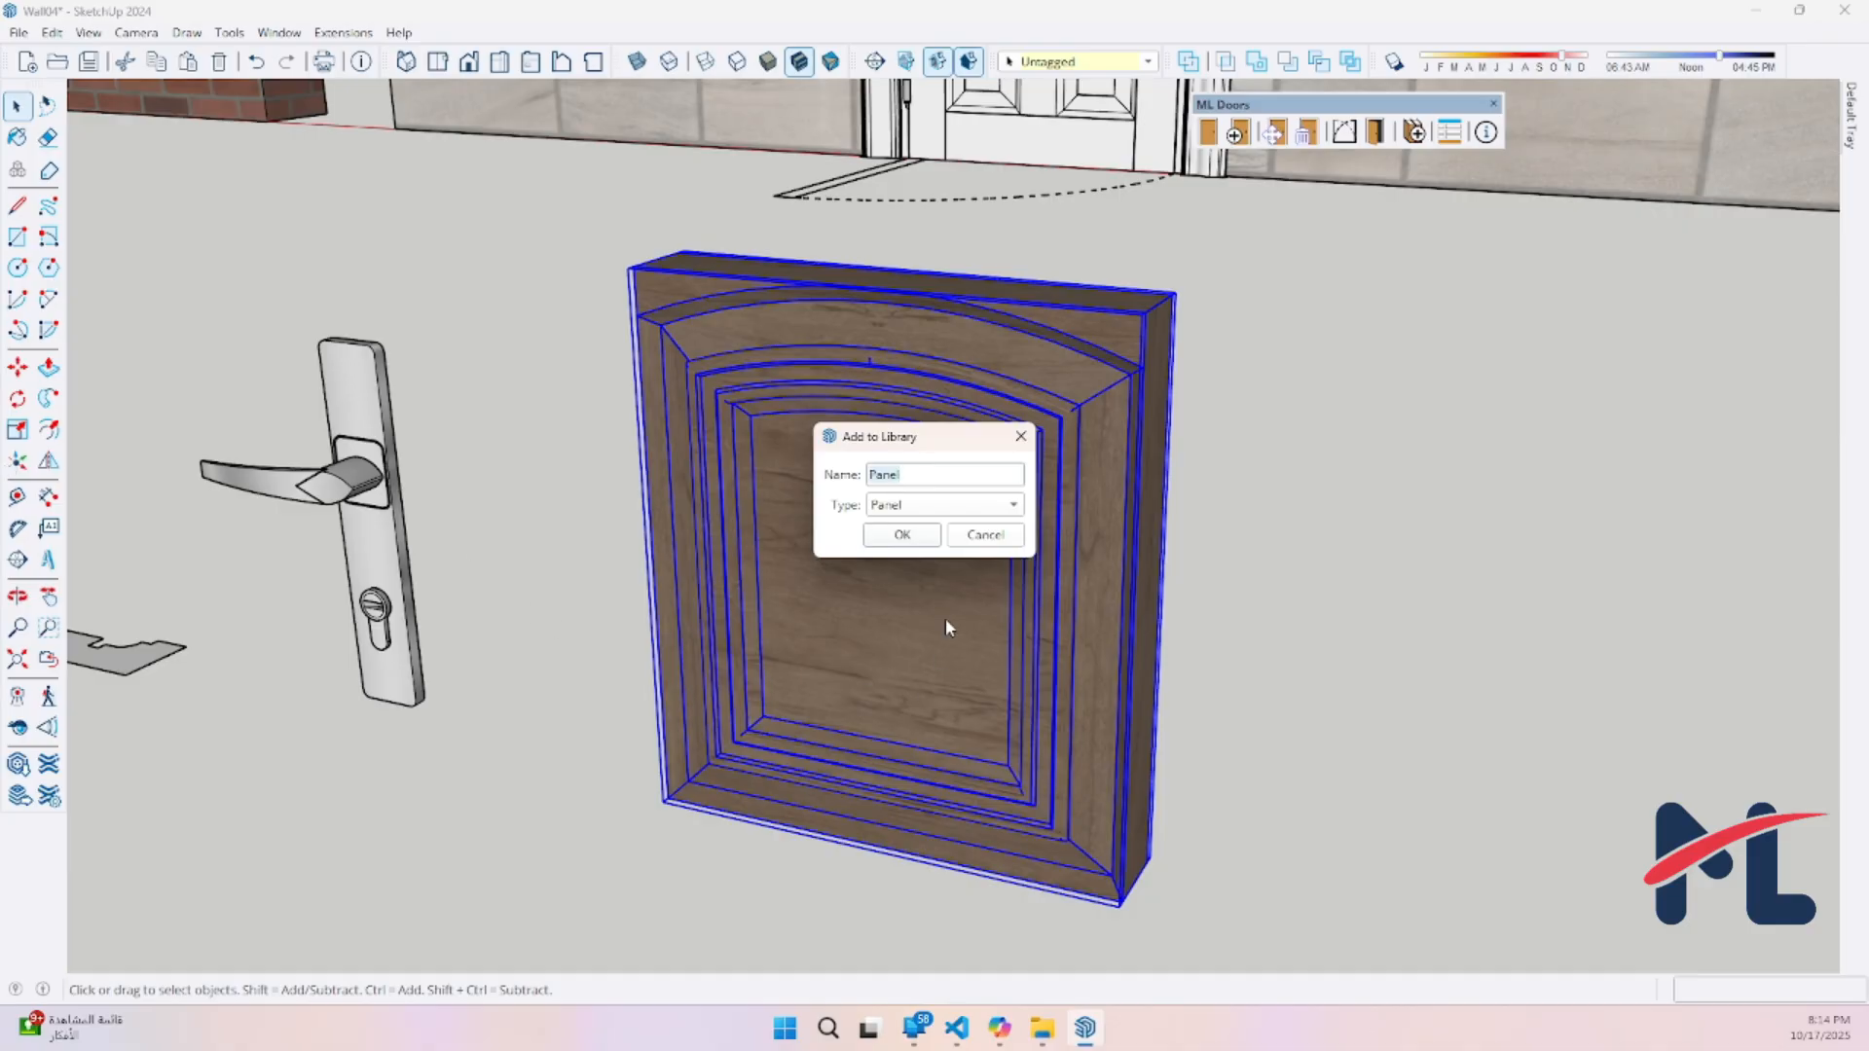
{"action": "type", "text": "Carved "}
{"action": "type", "text": "Victorian_Panel"}
{"action": "left_click", "coordinate": [902, 535]}
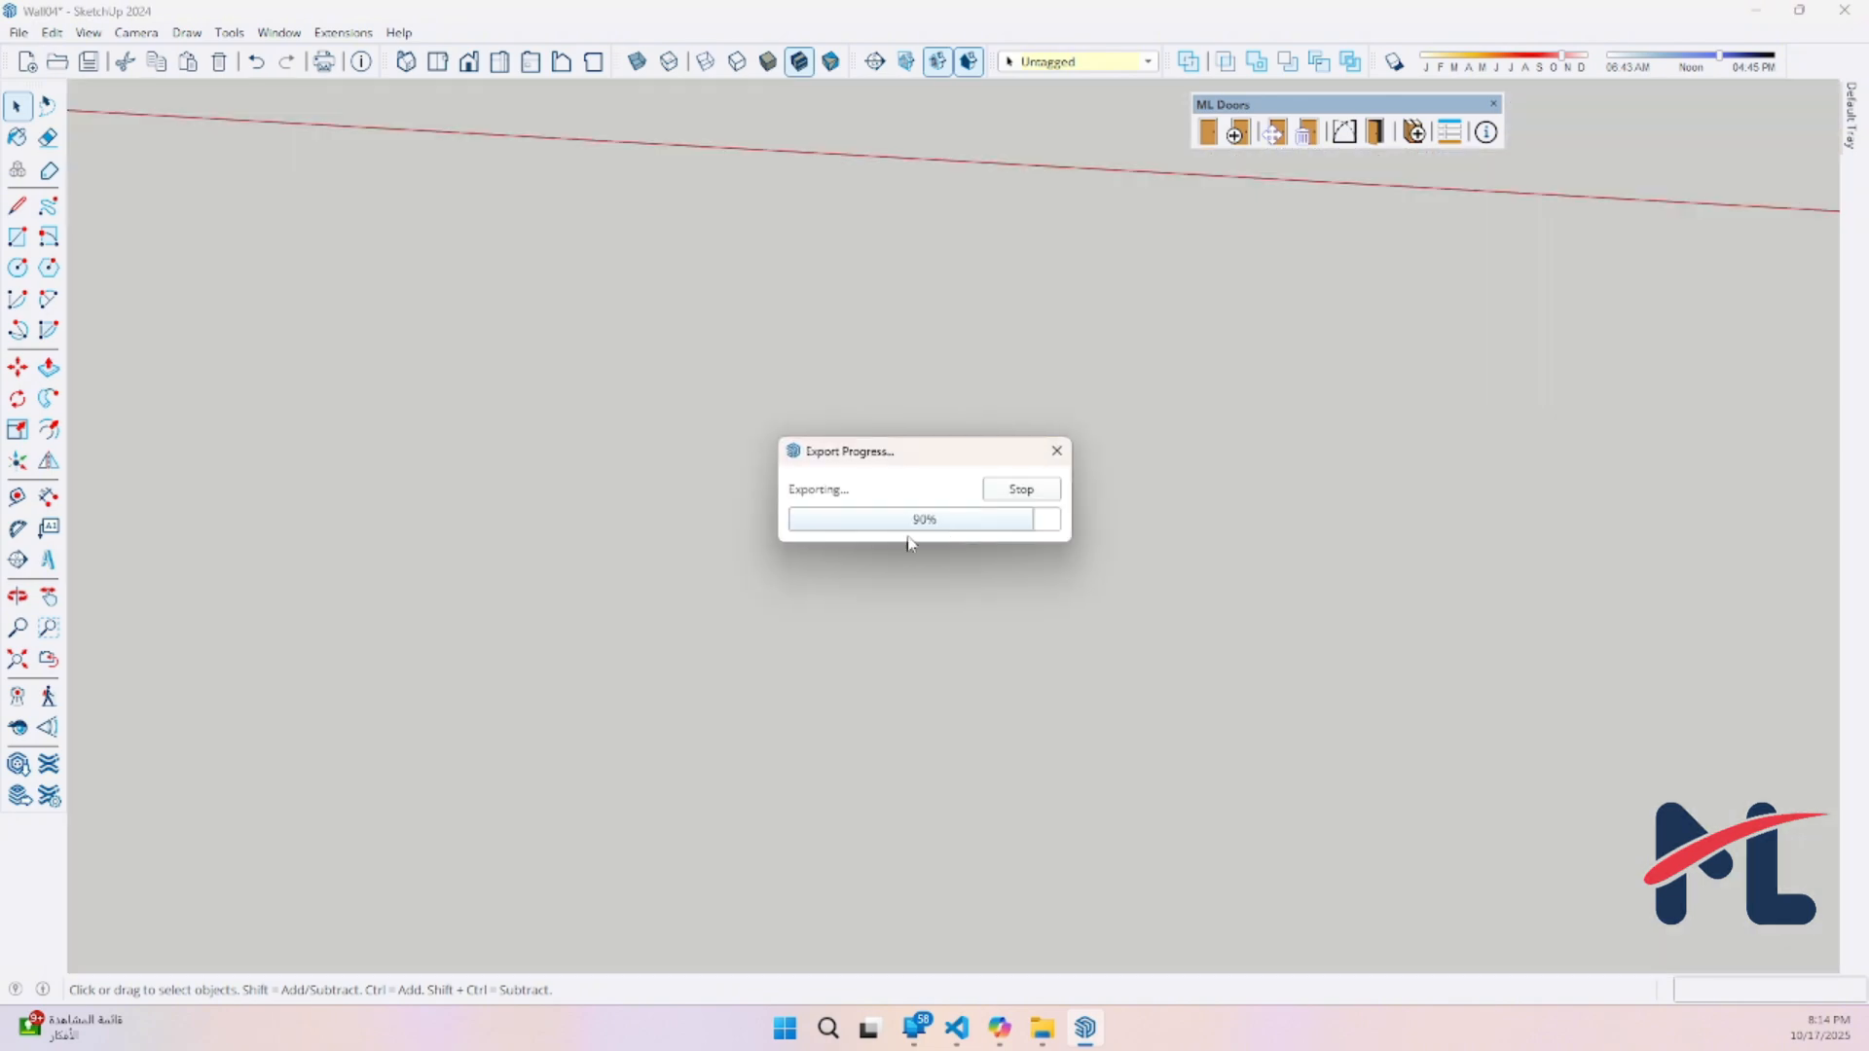
Start a new door and set its panel shape to the user-created Carved_Victorian_Panel
{"action": "left_click", "coordinate": [1236, 134]}
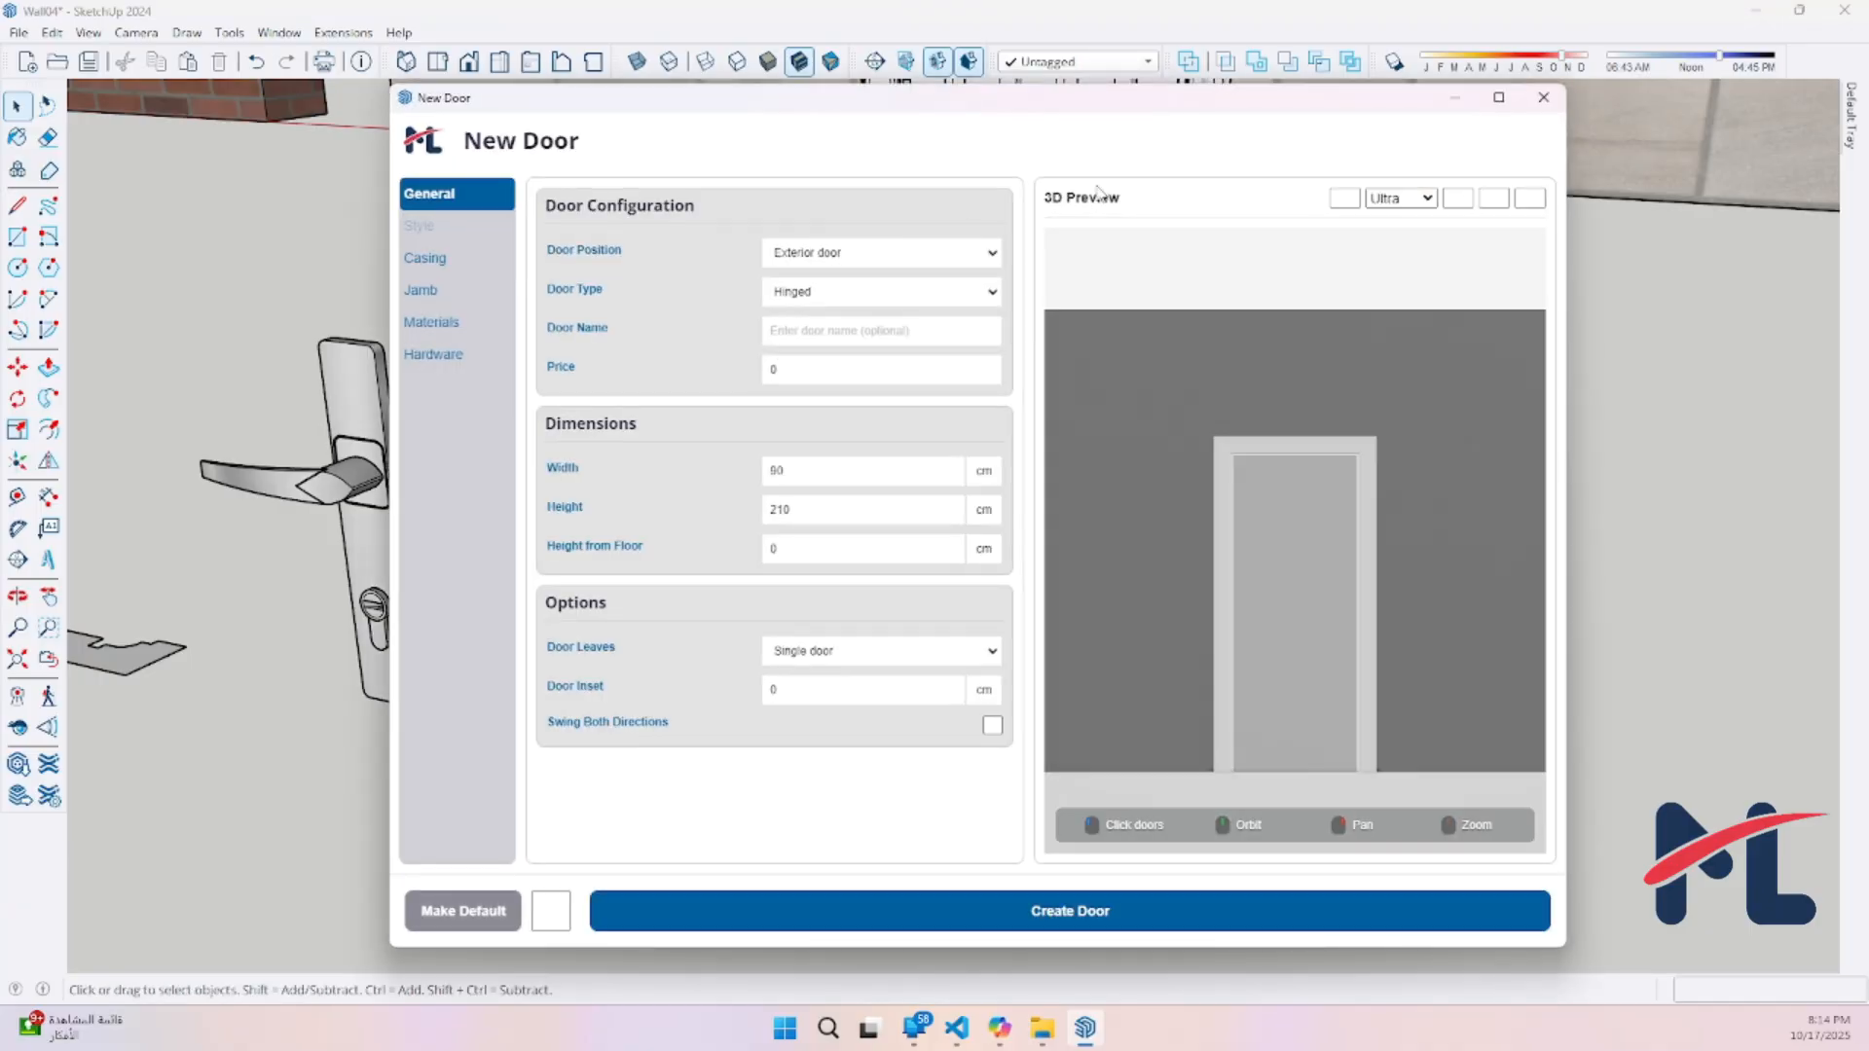
{"action": "left_click", "coordinate": [466, 229]}
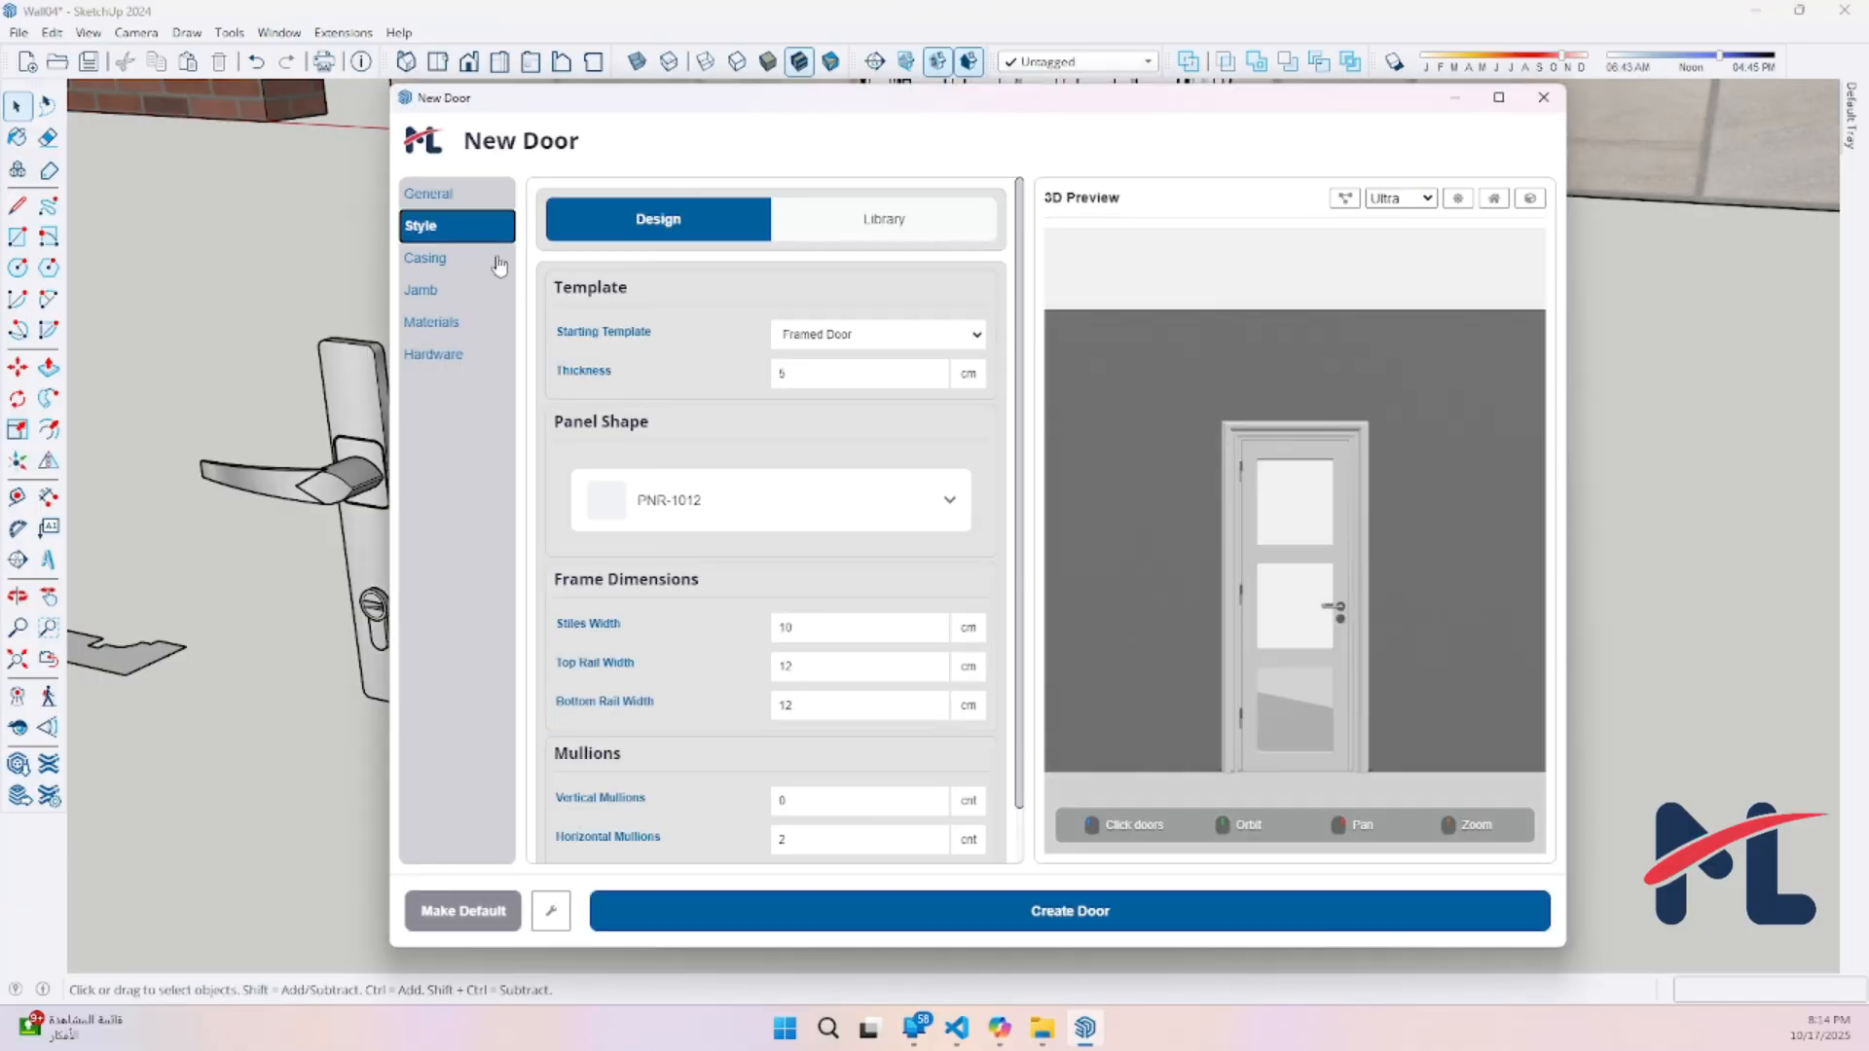
{"action": "left_click", "coordinate": [693, 507]}
{"action": "left_click", "coordinate": [986, 304]}
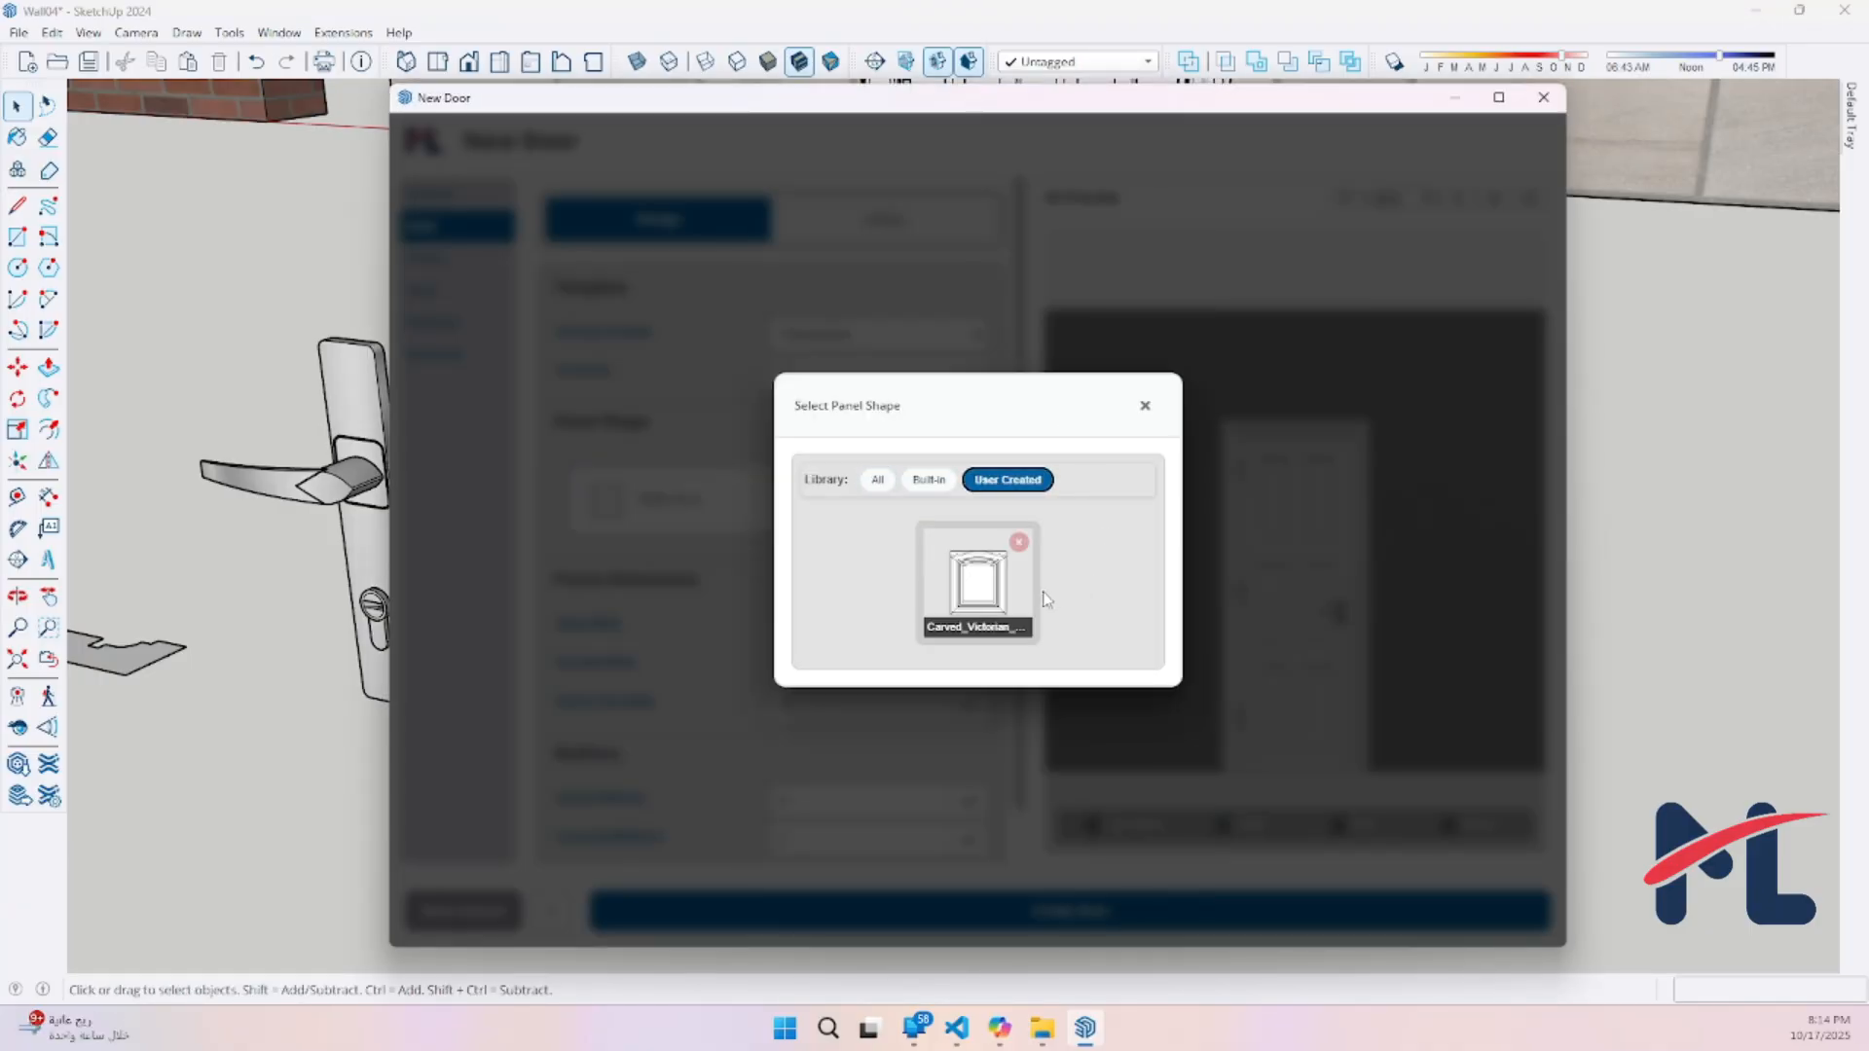
{"action": "left_click", "coordinate": [999, 599]}
{"action": "scroll", "coordinate": [1238, 552], "scroll_direction": "up", "scroll_amount": 5}
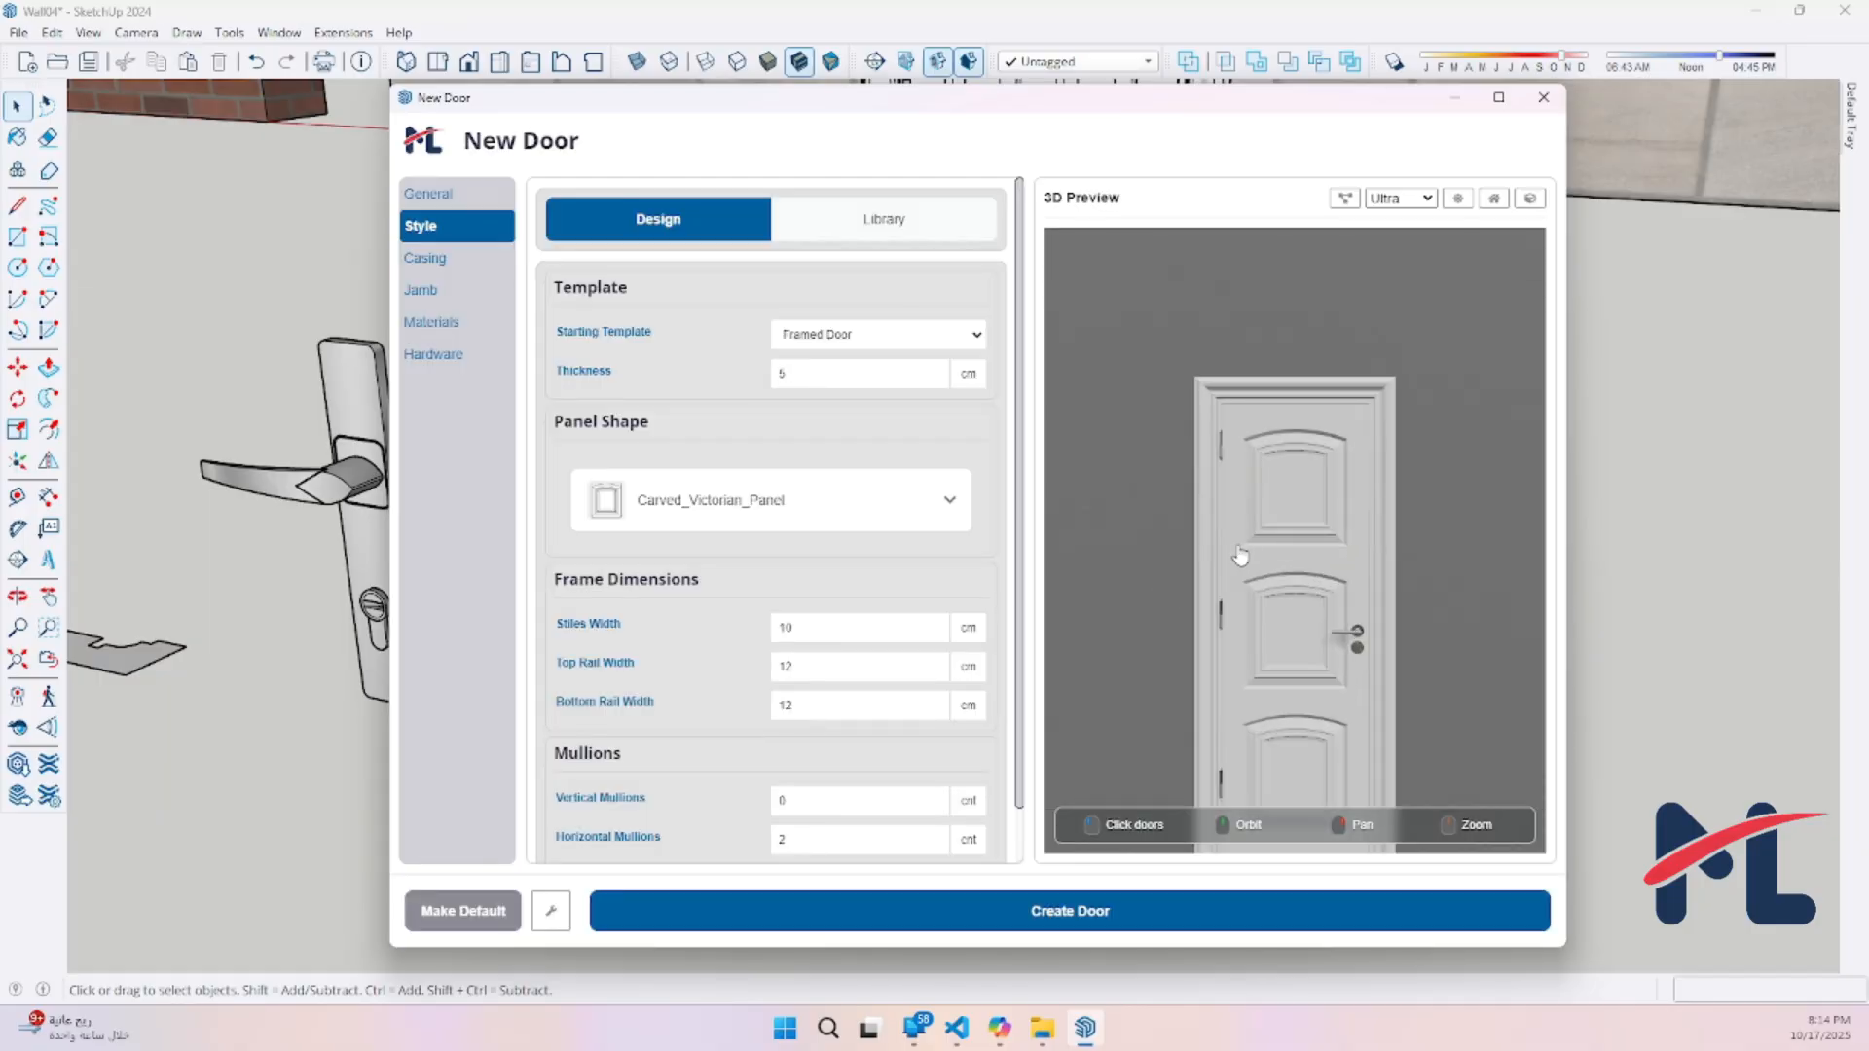
{"action": "middle_click_drag", "start_coordinate": [1441, 606], "coordinate": [1223, 568]}
Give the new door the user-created Custom_Victorian_Molding casing and the user-created Lever_Modern handle
{"action": "left_click", "coordinate": [409, 261]}
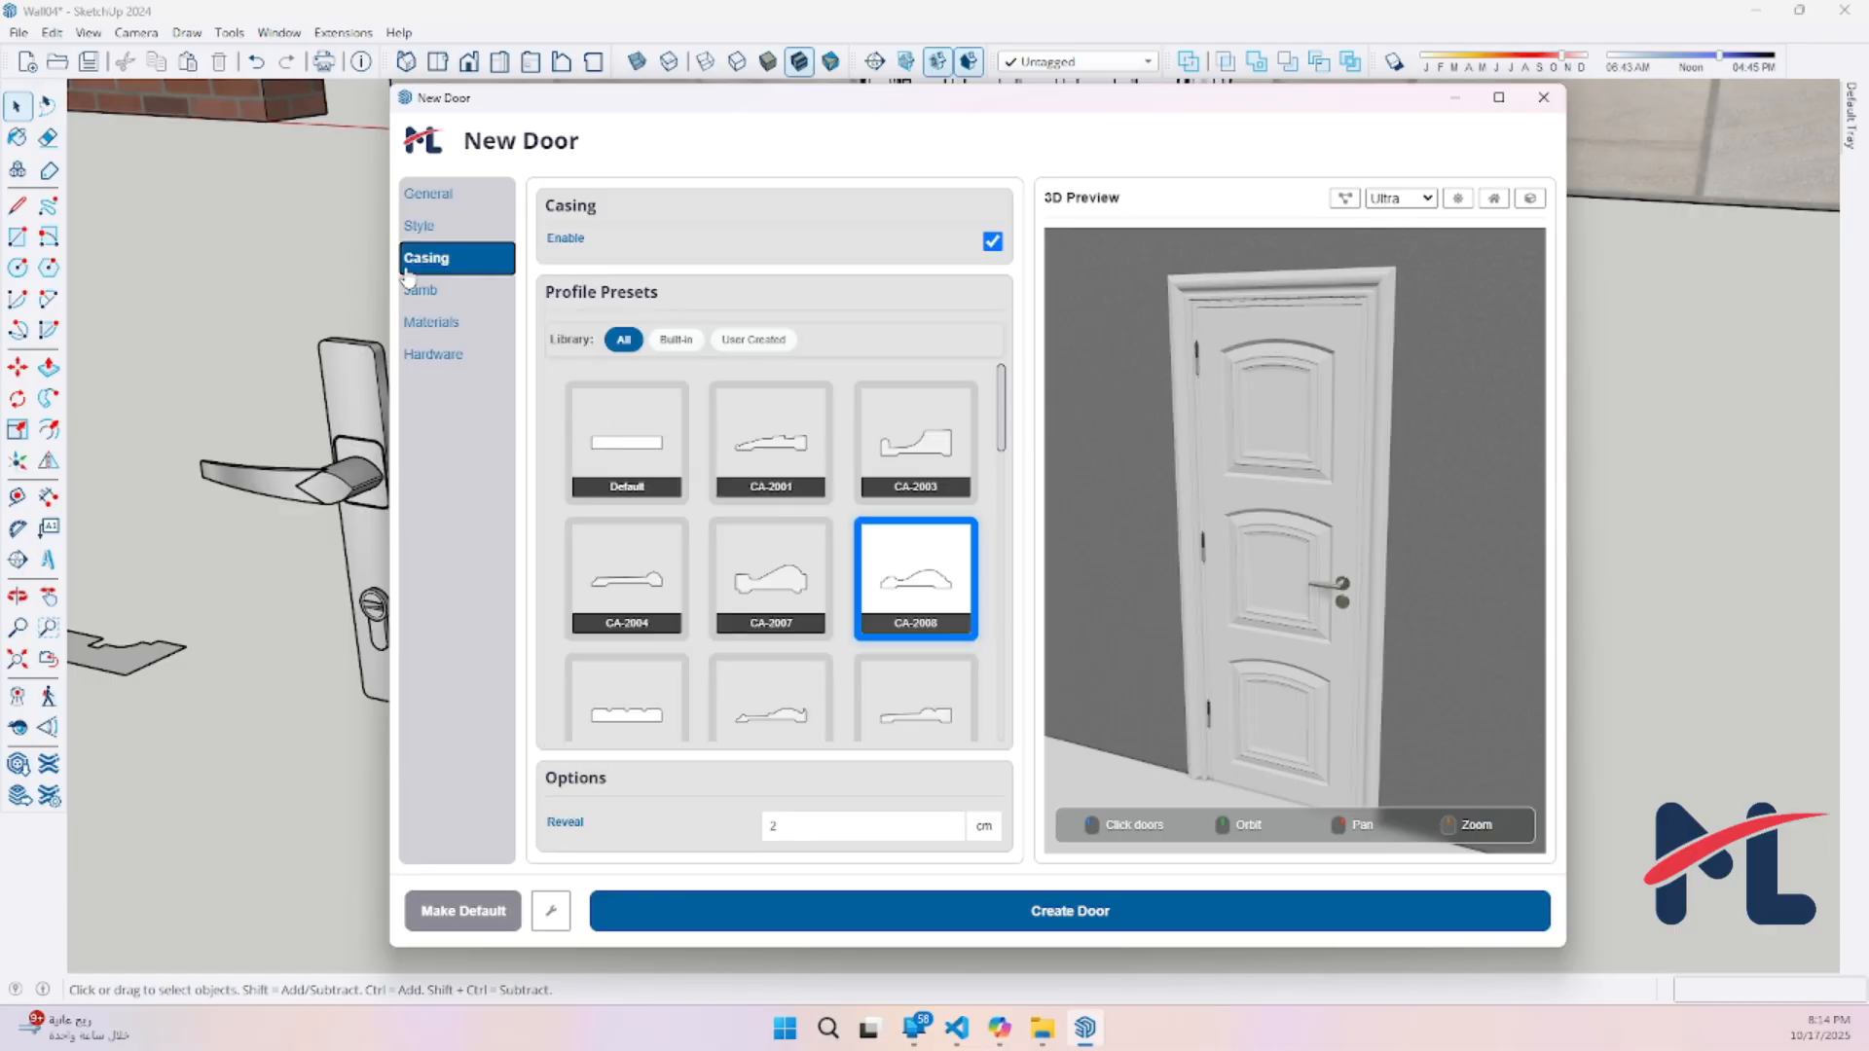
{"action": "left_click", "coordinate": [780, 339]}
{"action": "left_click", "coordinate": [774, 440]}
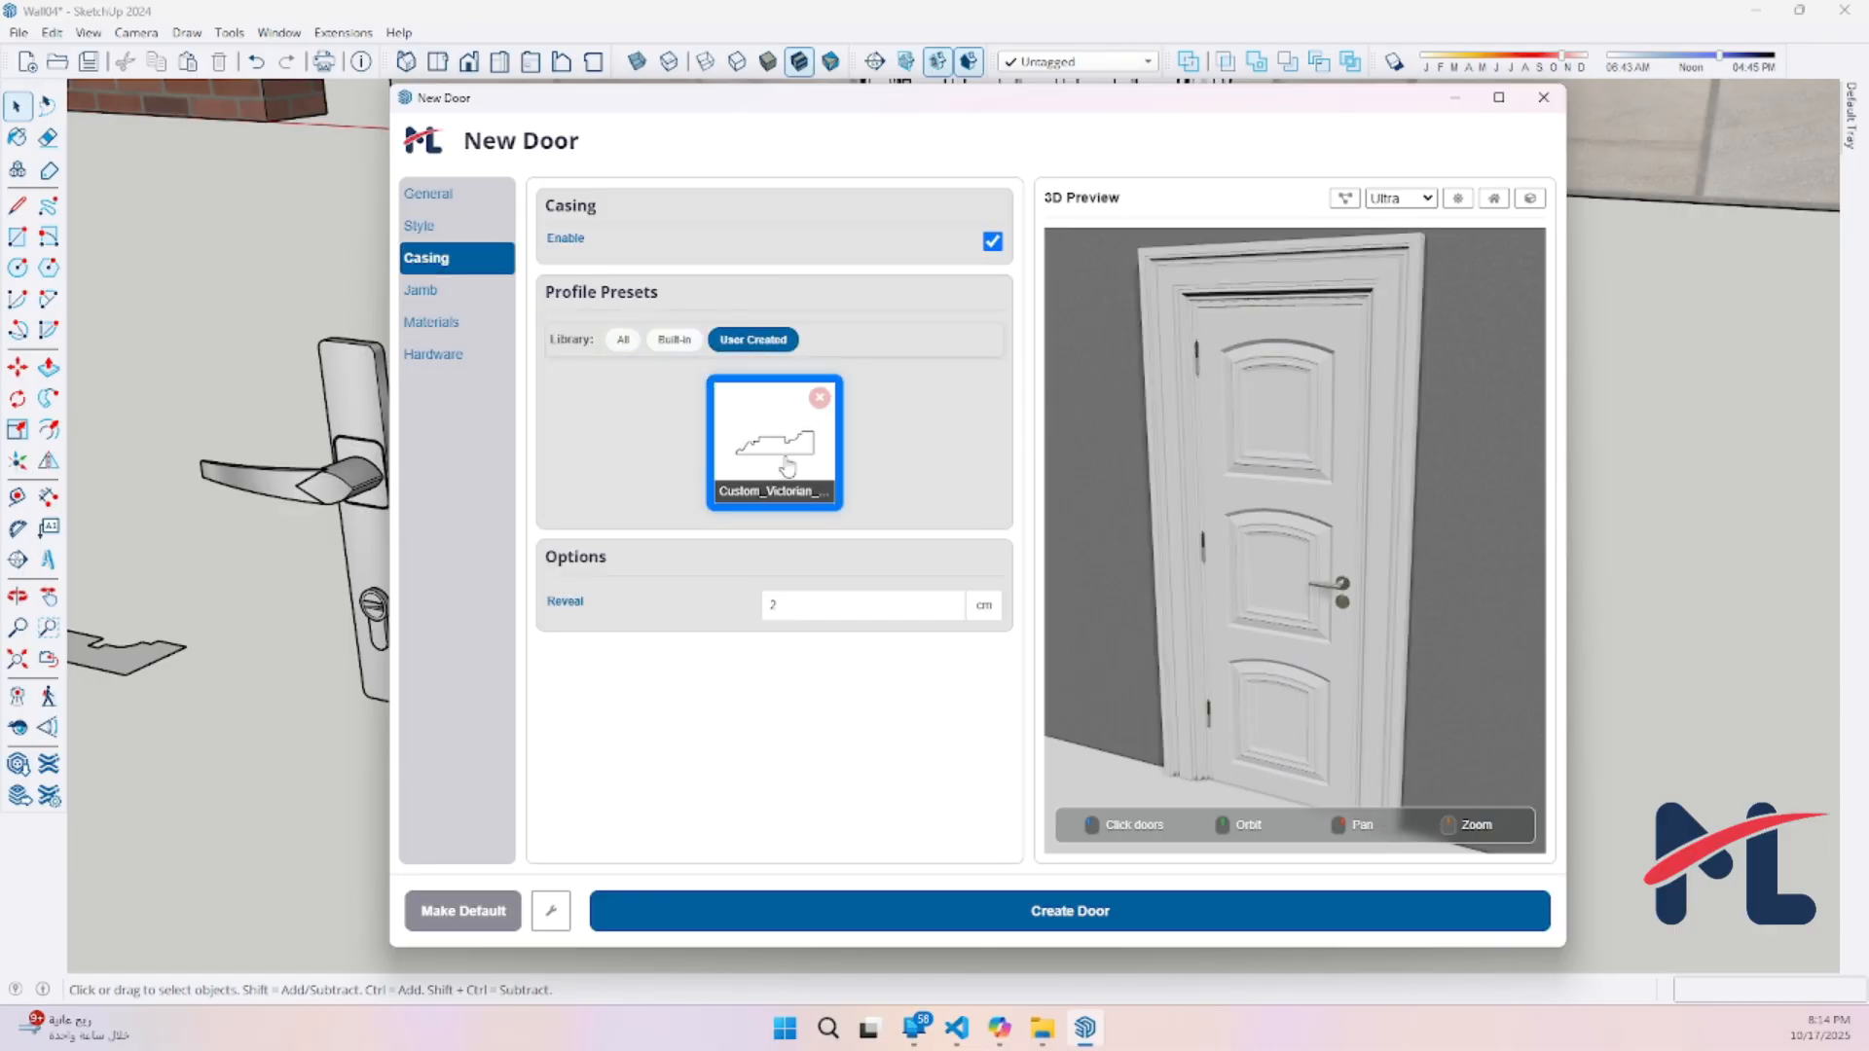
{"action": "left_click", "coordinate": [421, 354]}
{"action": "left_click", "coordinate": [755, 395]}
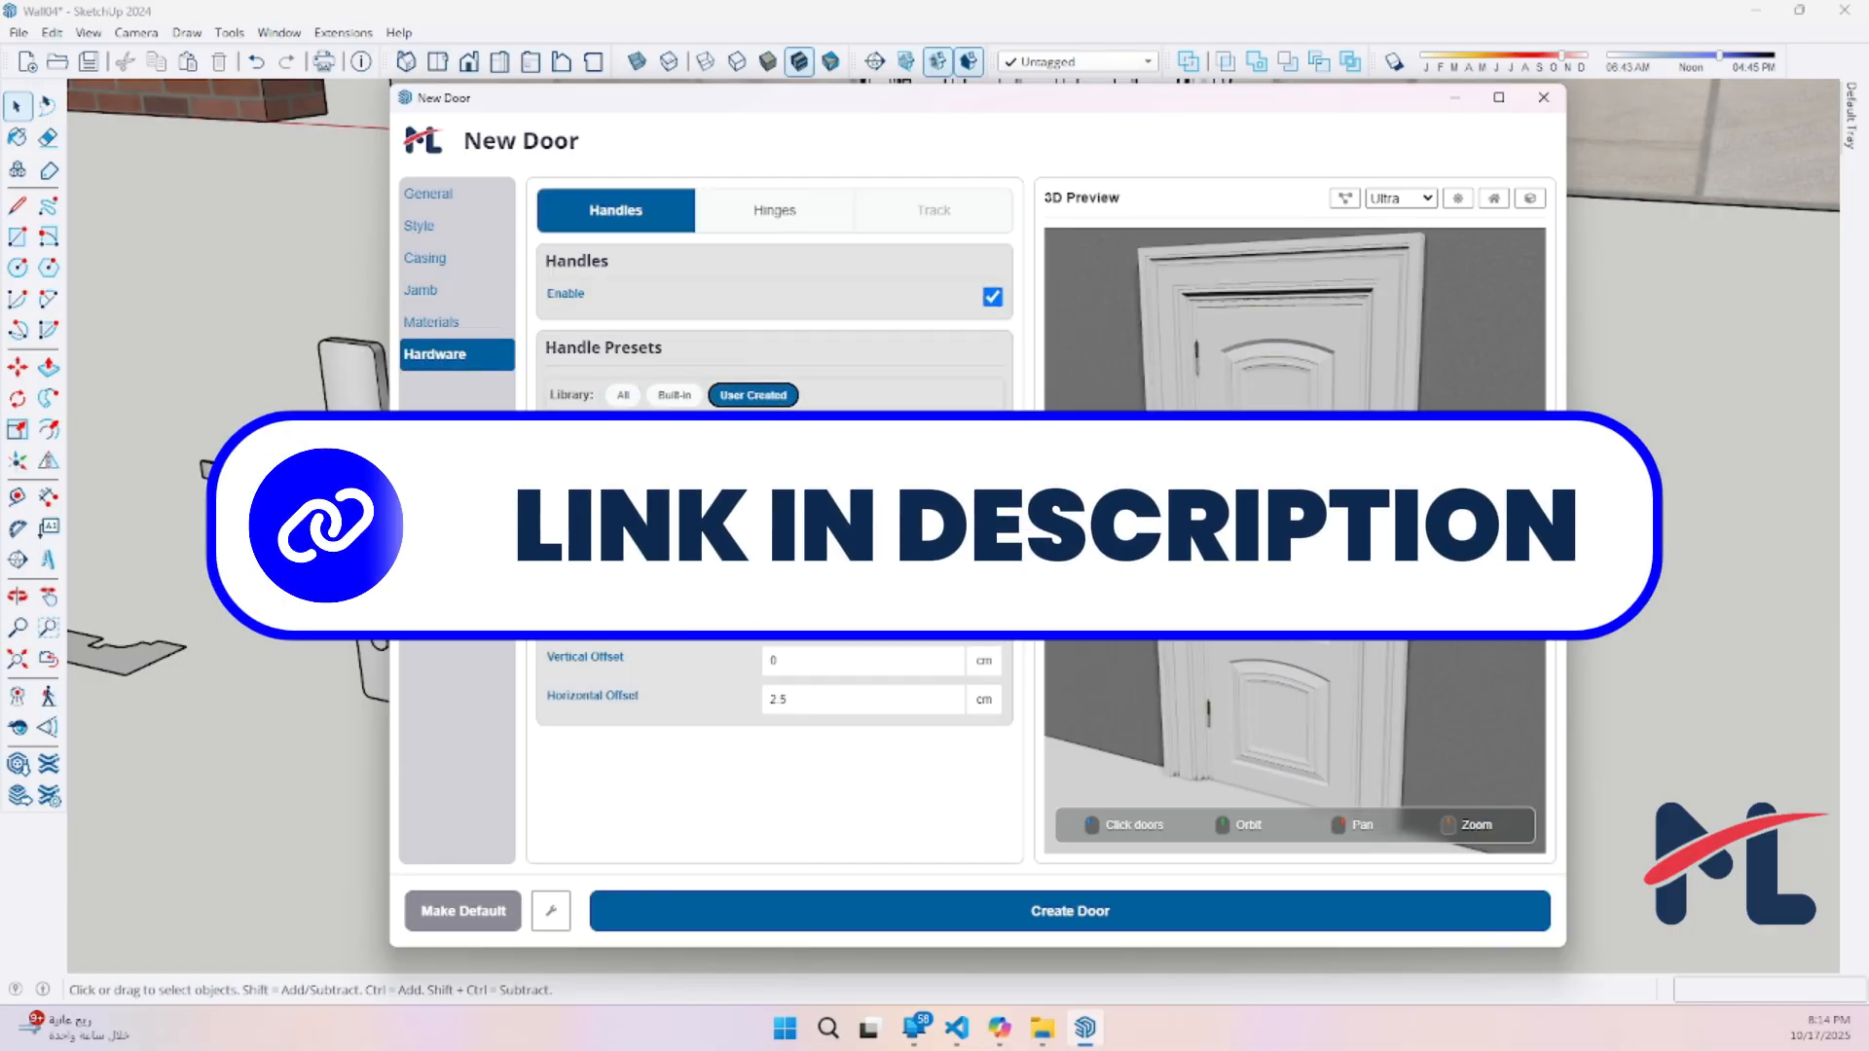
{"action": "middle_click_drag", "start_coordinate": [1212, 714], "coordinate": [1236, 720]}
{"action": "scroll", "coordinate": [1236, 720], "scroll_direction": "down", "scroll_amount": 4}
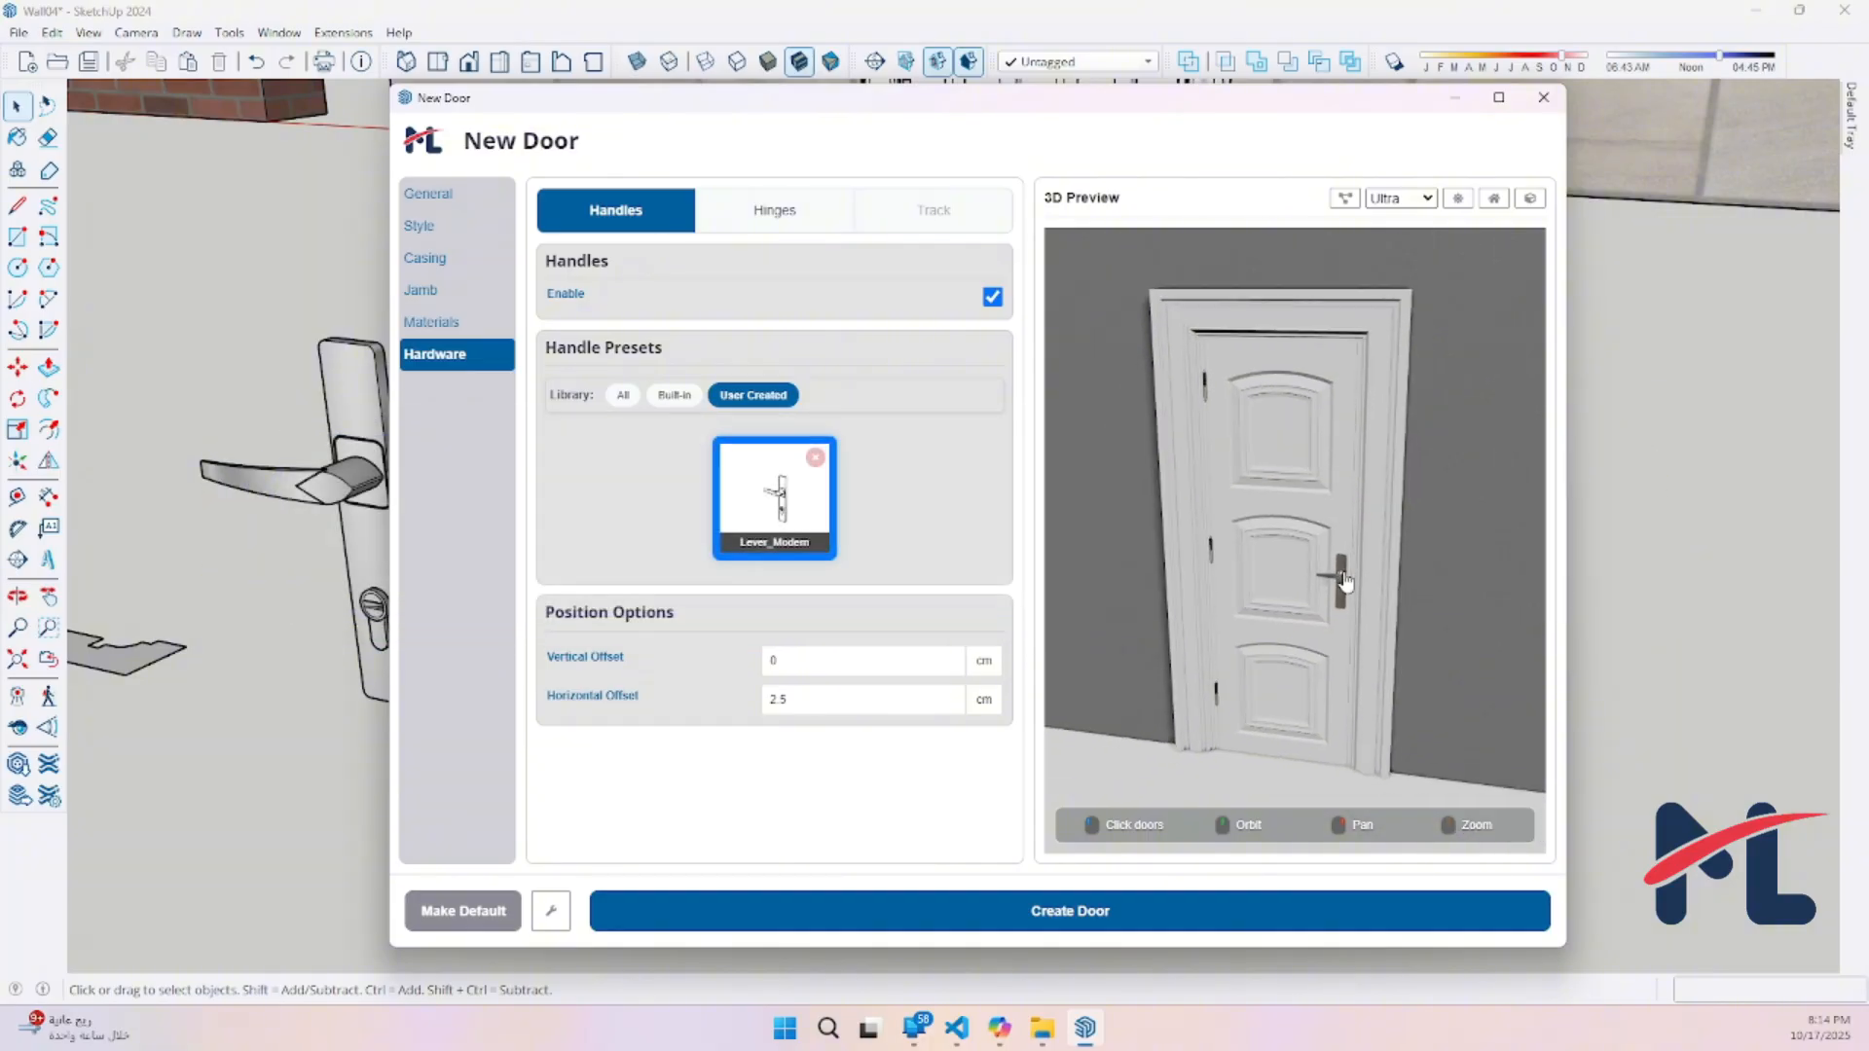
Create the door and place it in the far segment of the angled stone wall
{"action": "left_click", "coordinate": [1169, 911]}
{"action": "scroll", "coordinate": [1190, 444], "scroll_direction": "down", "scroll_amount": 6}
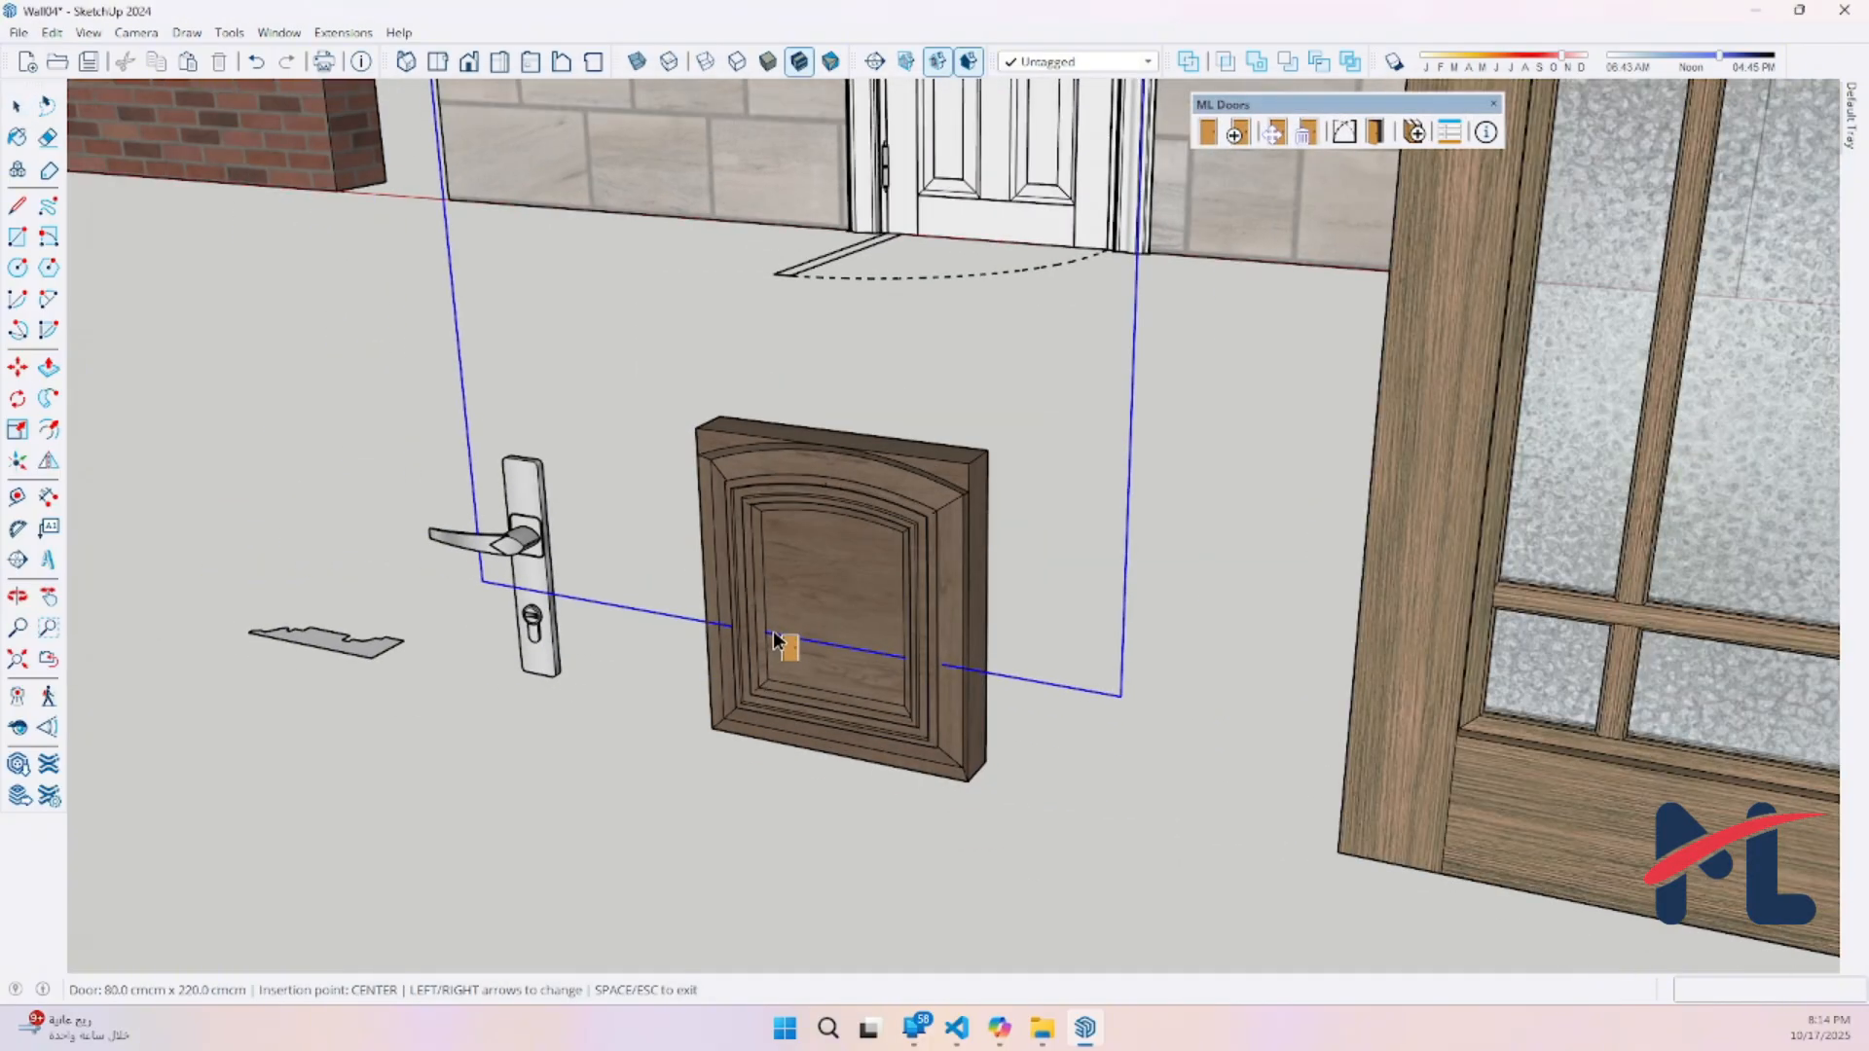
{"action": "middle_click_drag", "start_coordinate": [1190, 440], "coordinate": [304, 703], "text": "shift"}
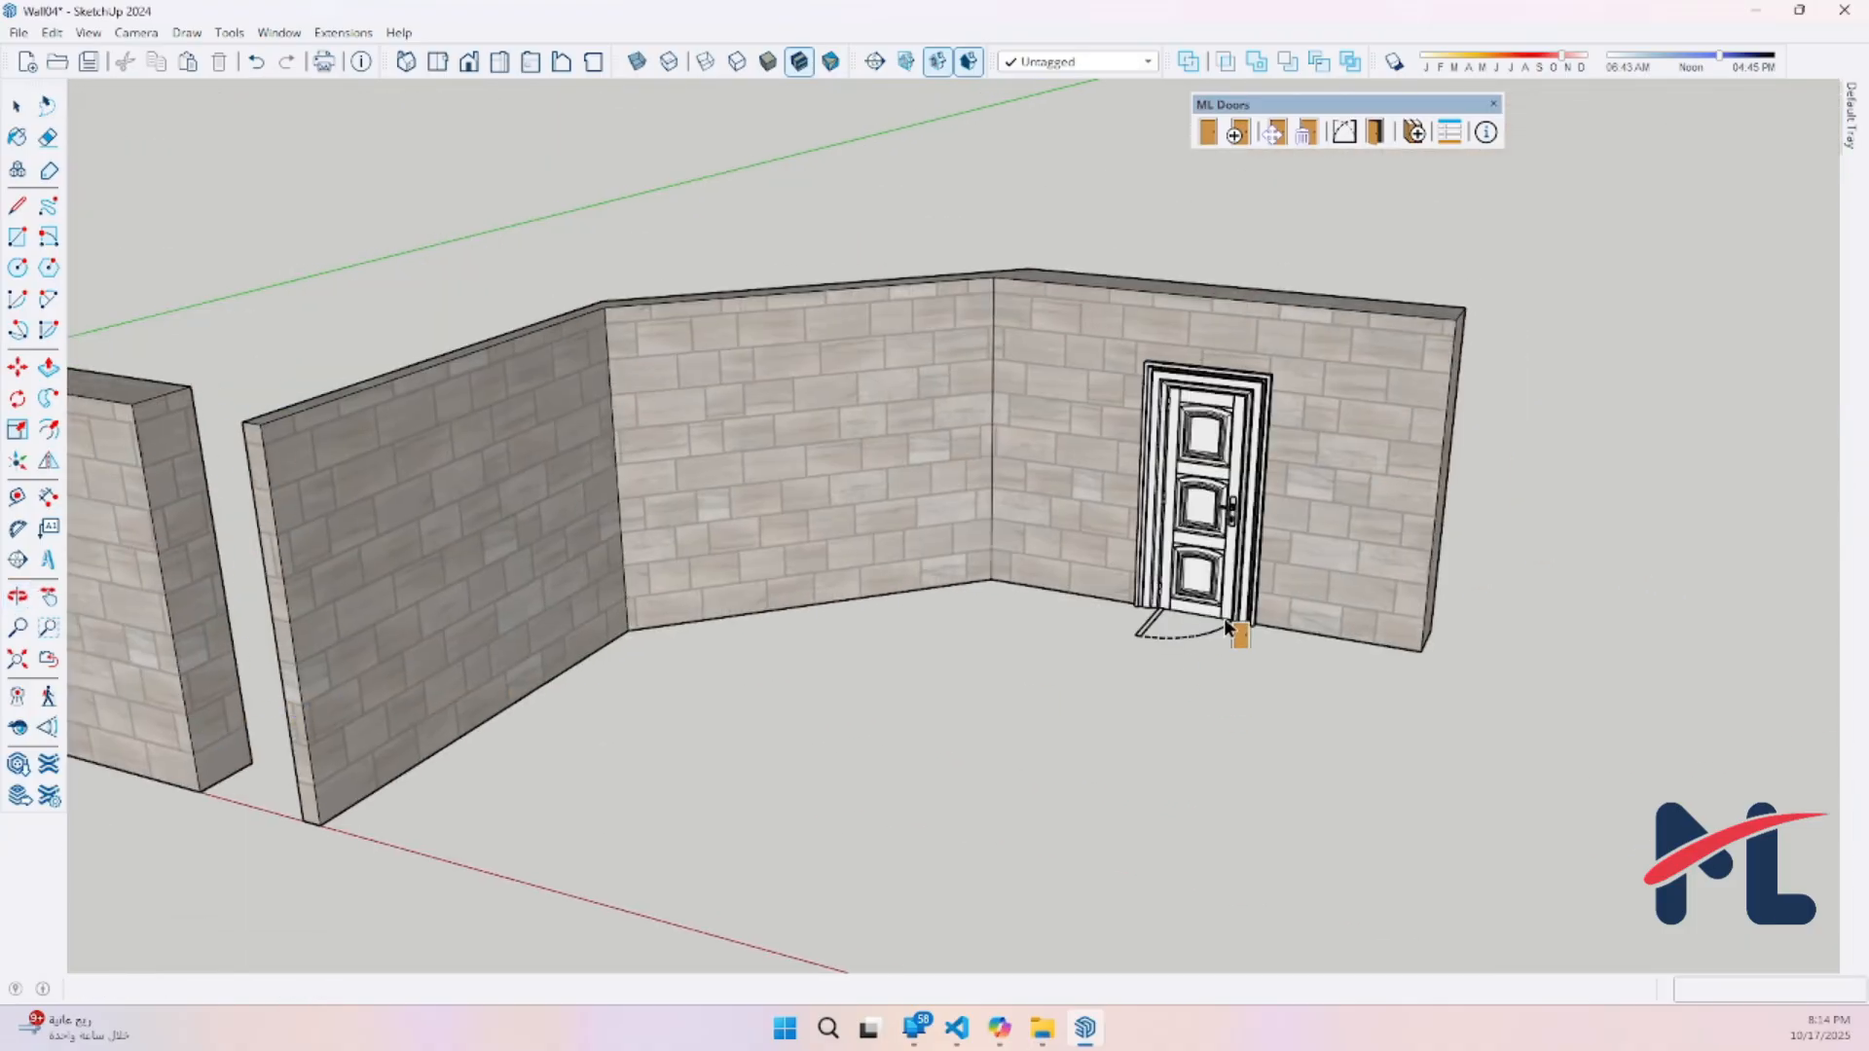
{"action": "scroll", "coordinate": [1226, 628], "scroll_direction": "up", "scroll_amount": 10}
{"action": "key", "text": "space"}
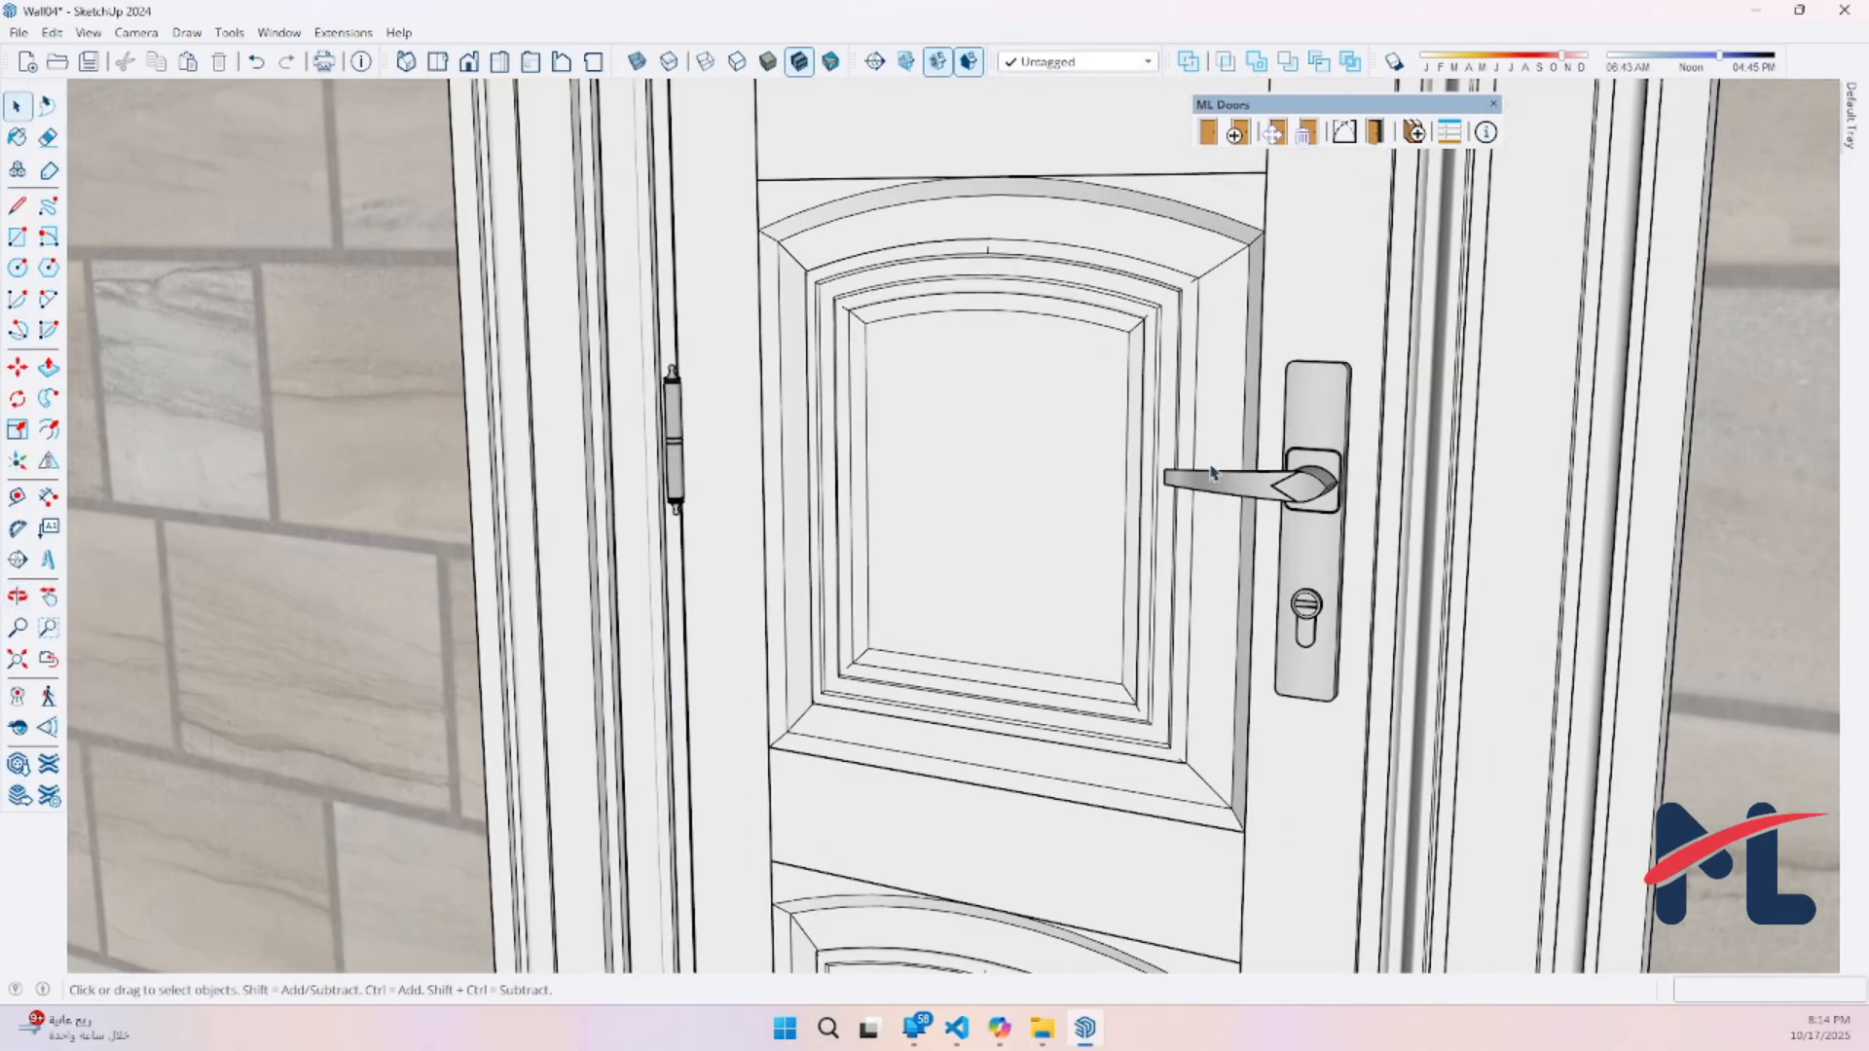
Examine the placed door's carved panels, casing and lever handle up close and return to the source components
{"action": "middle_click_drag", "start_coordinate": [1212, 474], "coordinate": [1398, 155]}
{"action": "middle_click_drag", "start_coordinate": [1192, 486], "coordinate": [1210, 325]}
{"action": "scroll", "coordinate": [1211, 341], "scroll_direction": "down", "scroll_amount": 6}
{"action": "middle_click_drag", "start_coordinate": [1205, 400], "coordinate": [1120, 670], "text": "shift"}
{"action": "scroll", "coordinate": [870, 698], "scroll_direction": "down", "scroll_amount": 8}
{"action": "middle_click_drag", "start_coordinate": [839, 643], "coordinate": [1277, 668]}
{"action": "middle_click_drag", "start_coordinate": [681, 638], "coordinate": [803, 636]}
{"action": "scroll", "coordinate": [709, 670], "scroll_direction": "up", "scroll_amount": 3}
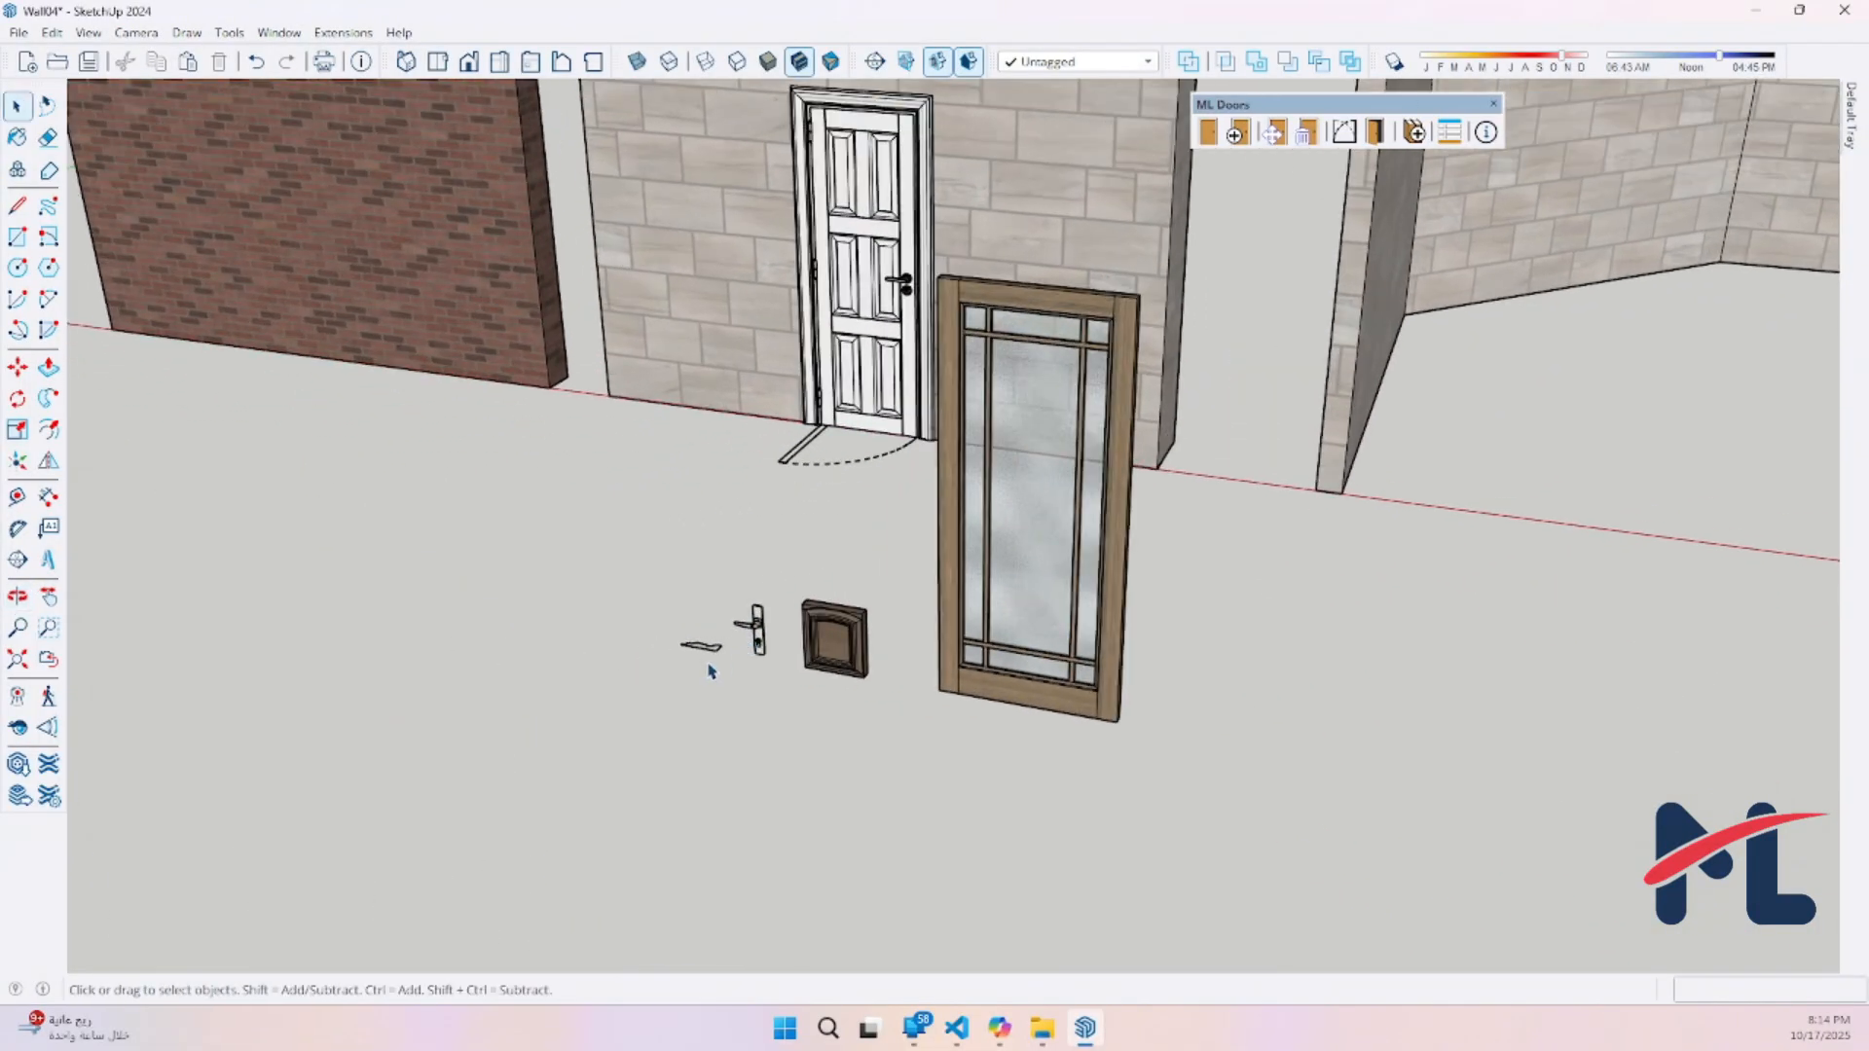
Check the lever handle component's axes position with Change Axes and leave the command without placing new axes
{"action": "scroll", "coordinate": [755, 634], "scroll_direction": "up", "scroll_amount": 10}
{"action": "right_click", "coordinate": [798, 548]}
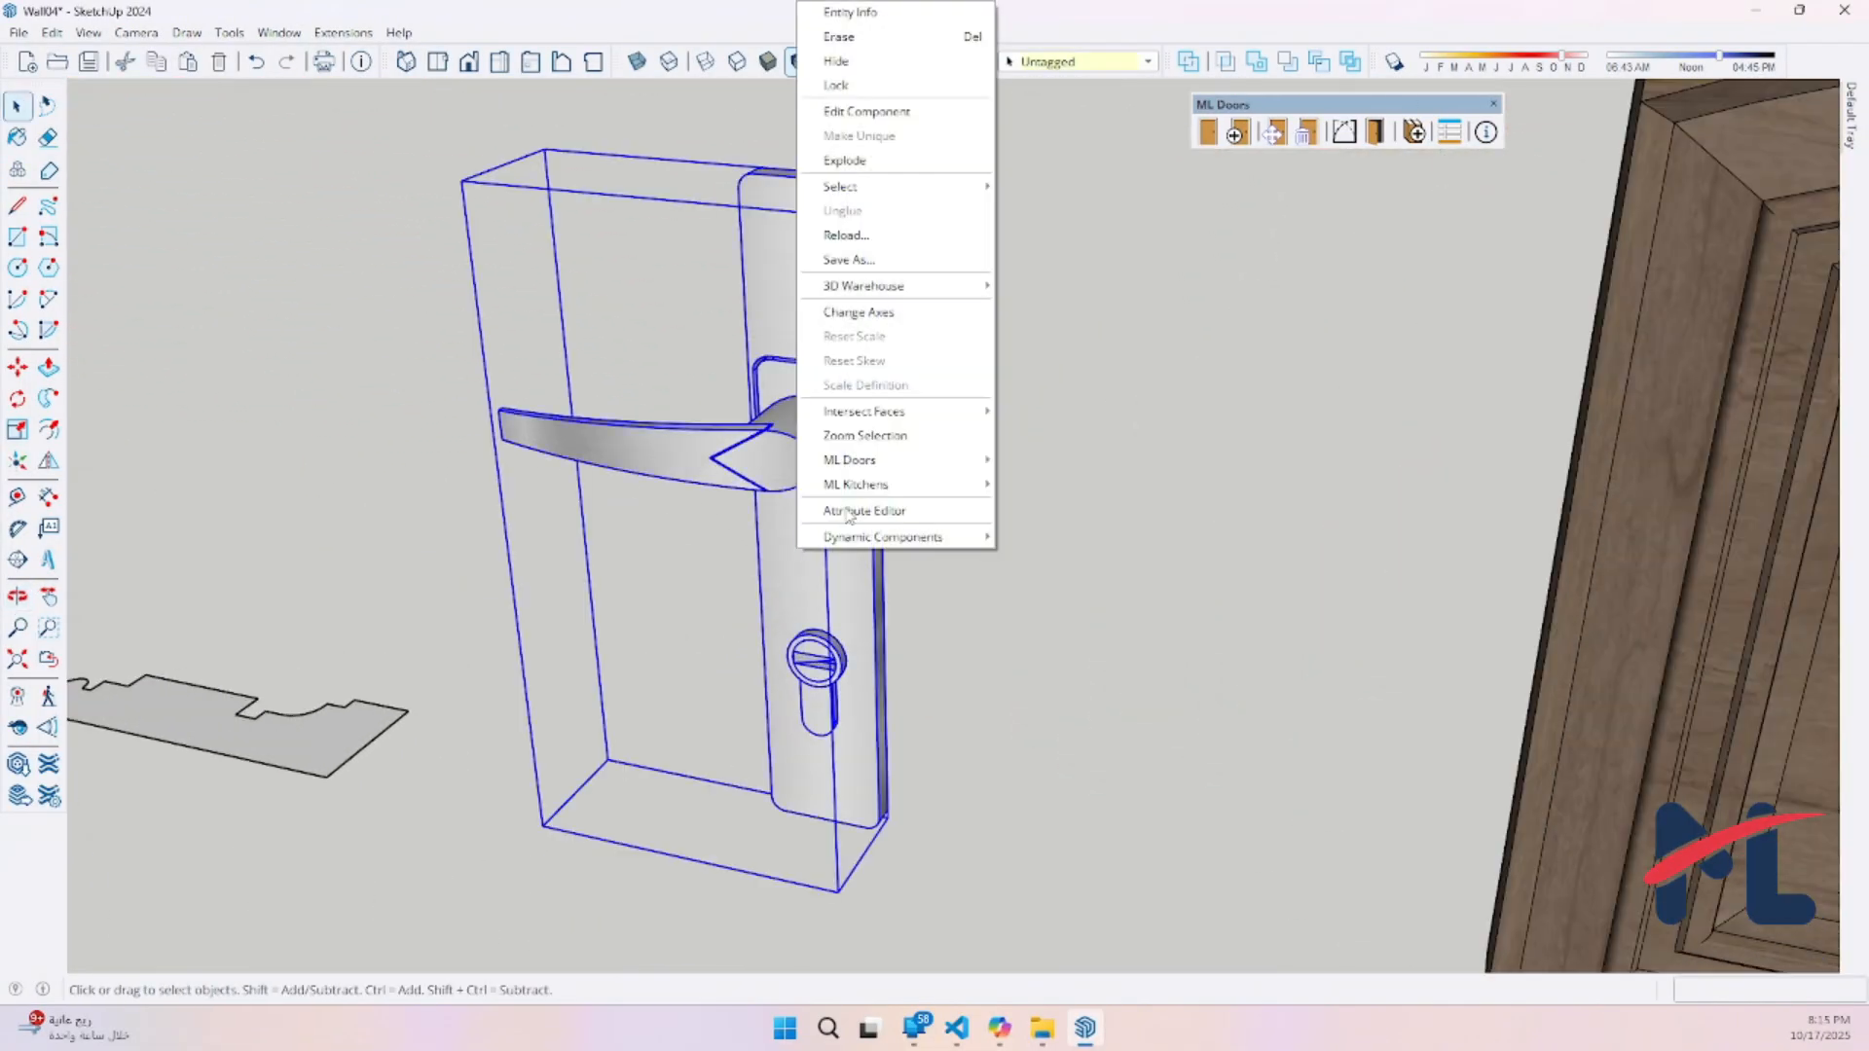
{"action": "left_click", "coordinate": [907, 314]}
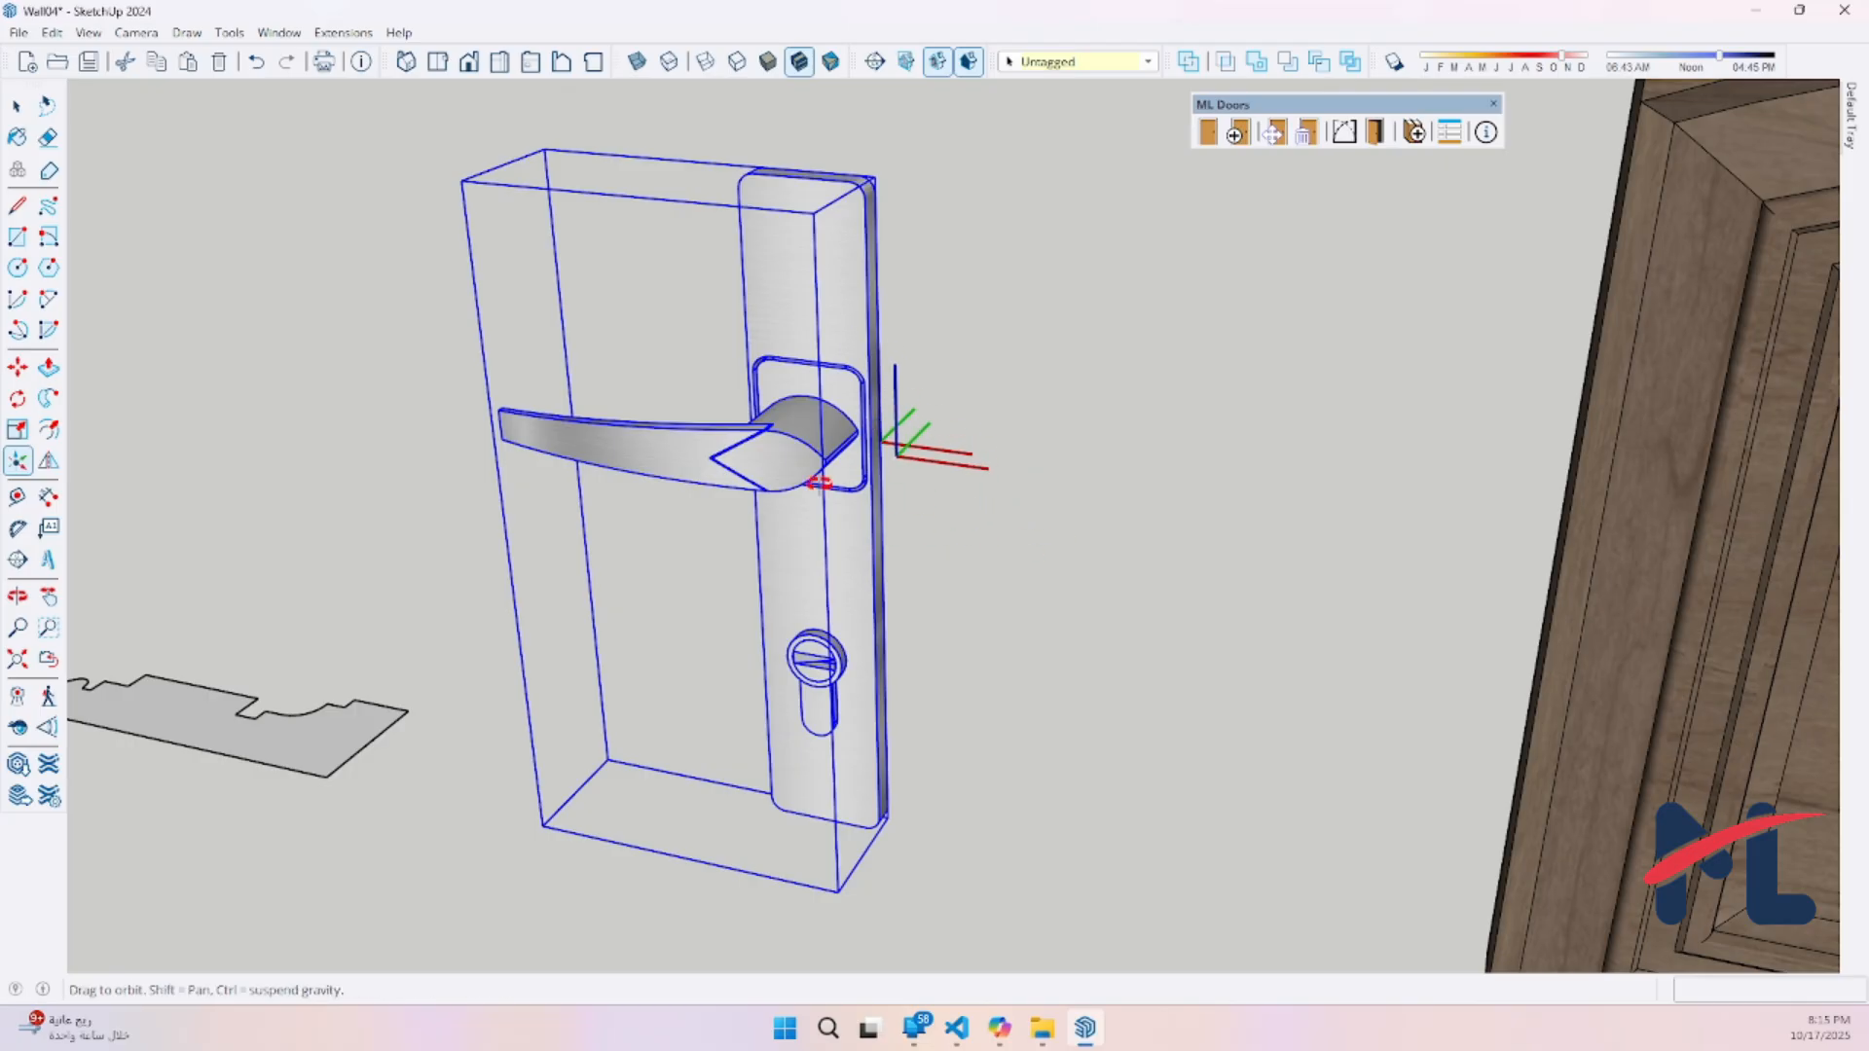
{"action": "scroll", "coordinate": [895, 450], "scroll_direction": "up", "scroll_amount": 4}
{"action": "scroll", "coordinate": [834, 485], "scroll_direction": "down", "scroll_amount": 7}
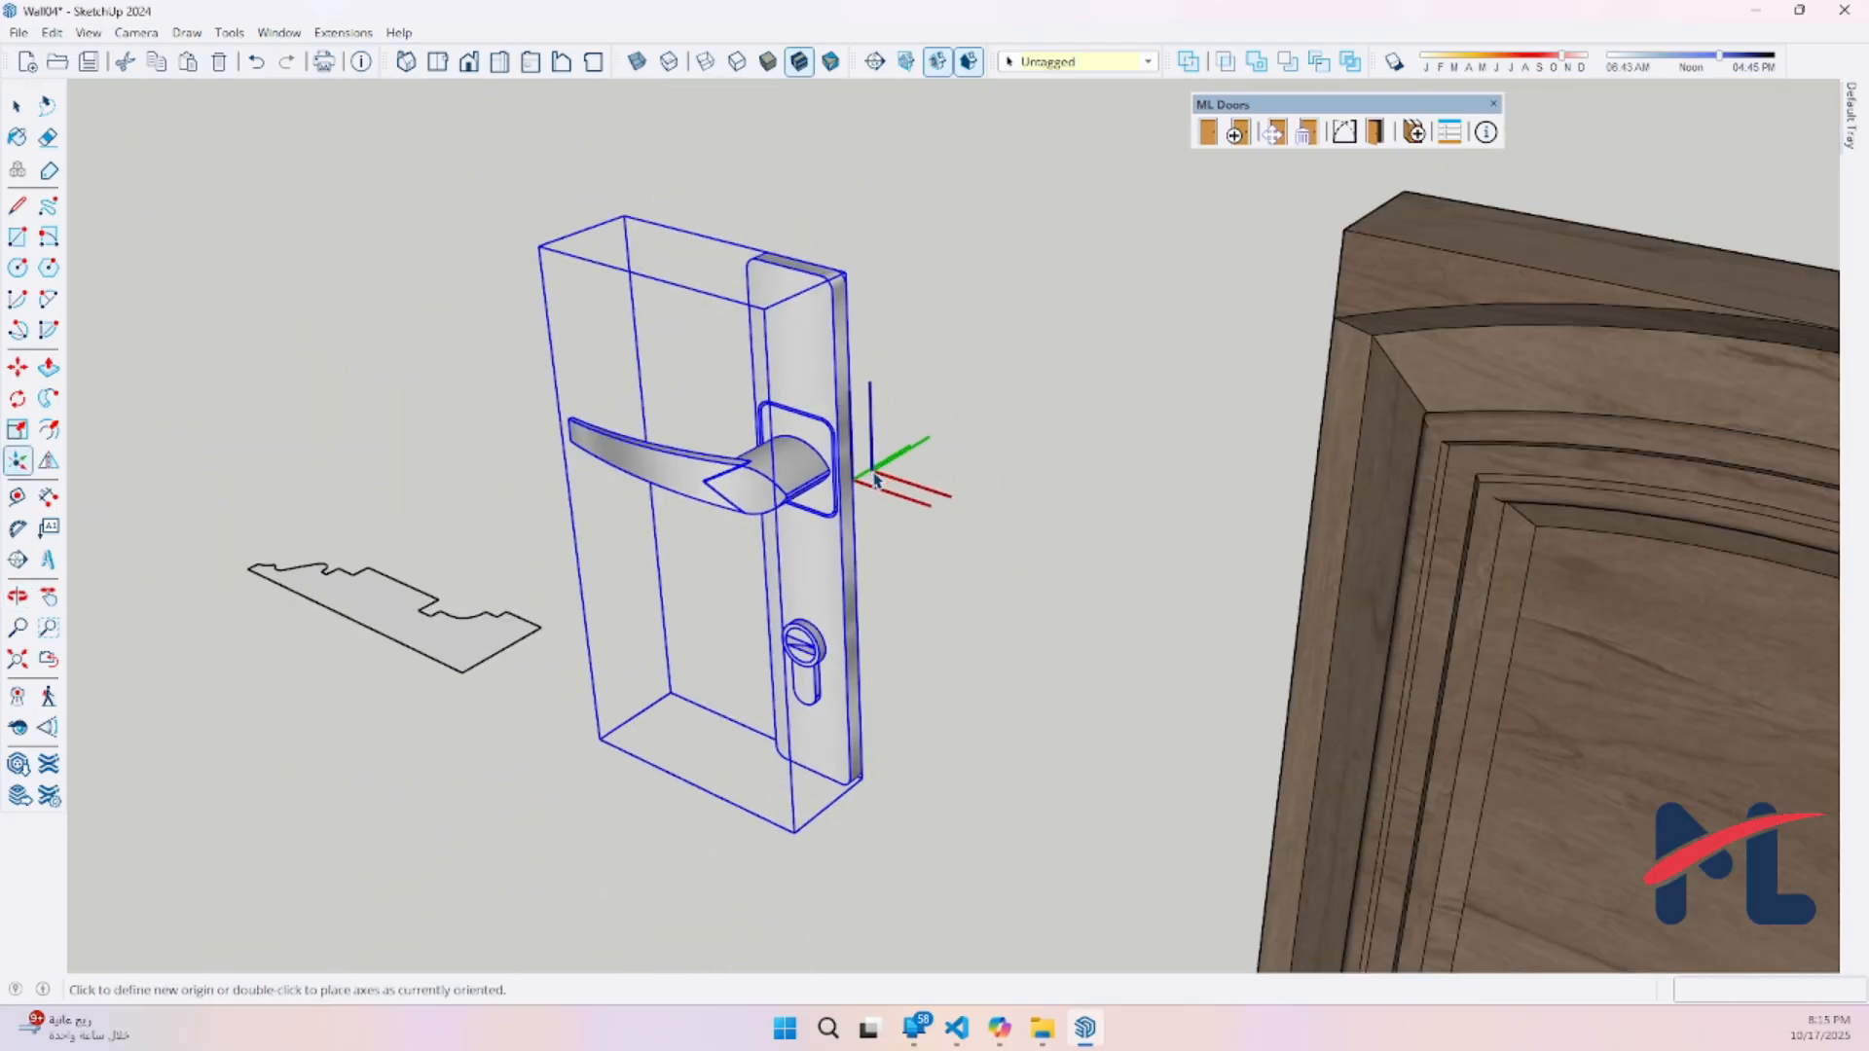
{"action": "key", "text": "space"}
Change the carved panel component's axes, placing the origin at the midpoint of its side face's bottom edge with the current orientation
{"action": "middle_click_drag", "start_coordinate": [1055, 548], "coordinate": [908, 469]}
{"action": "left_click", "coordinate": [975, 465]}
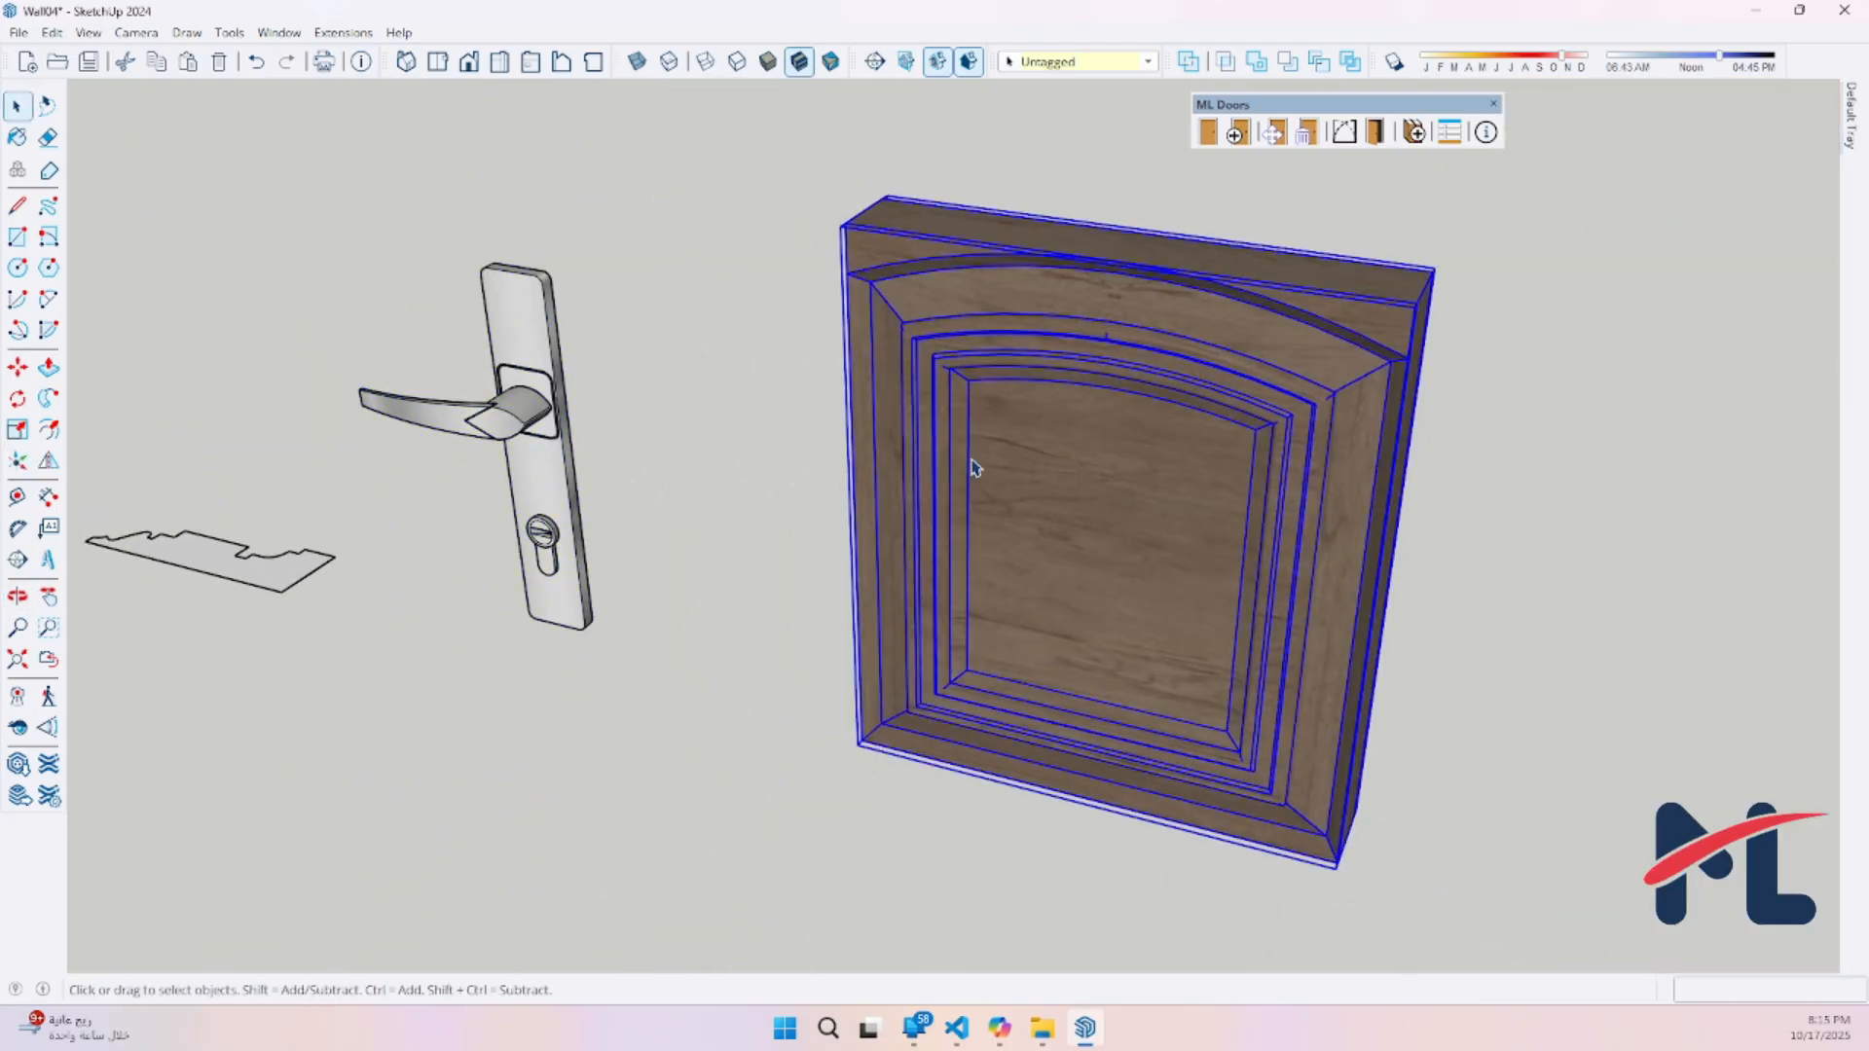
{"action": "right_click", "coordinate": [972, 460]}
{"action": "left_click", "coordinate": [1039, 782]}
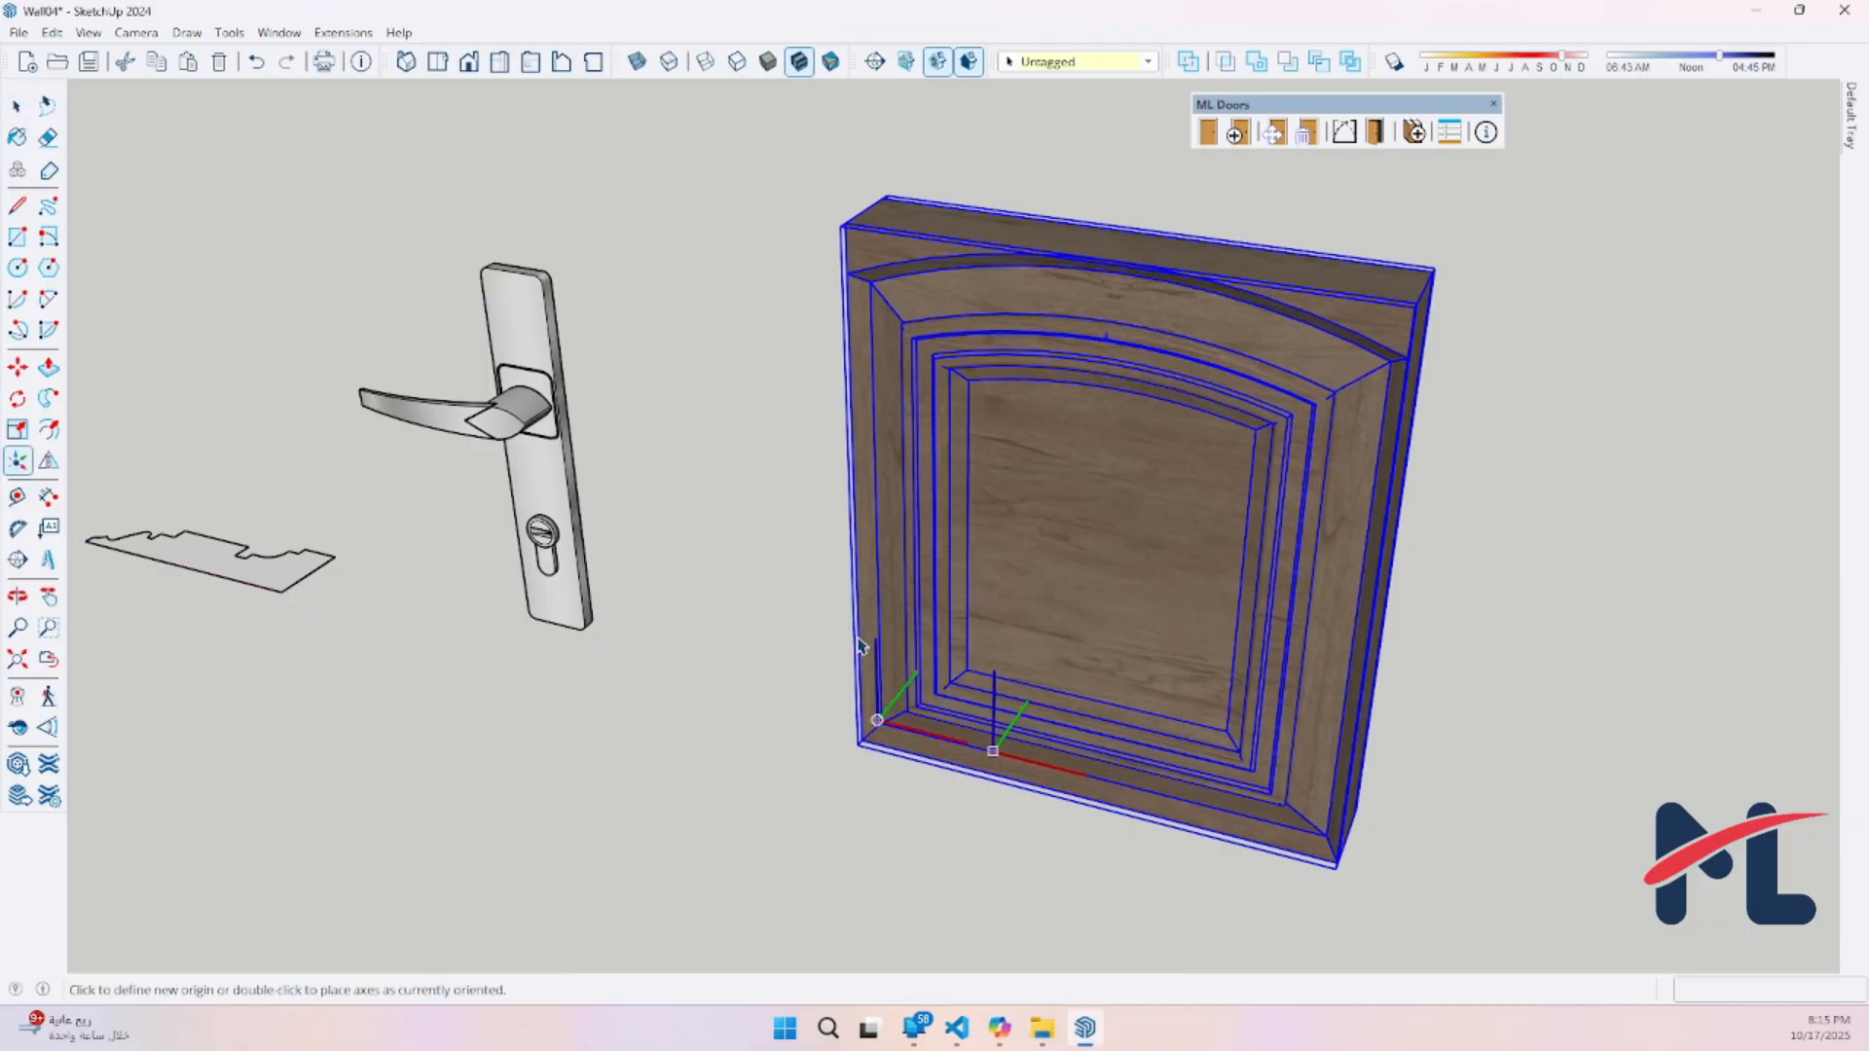
{"action": "middle_click_drag", "start_coordinate": [994, 747], "coordinate": [1416, 638]}
{"action": "scroll", "coordinate": [1111, 732], "scroll_direction": "up", "scroll_amount": 4}
{"action": "scroll", "coordinate": [1110, 734], "scroll_direction": "up", "scroll_amount": 1}
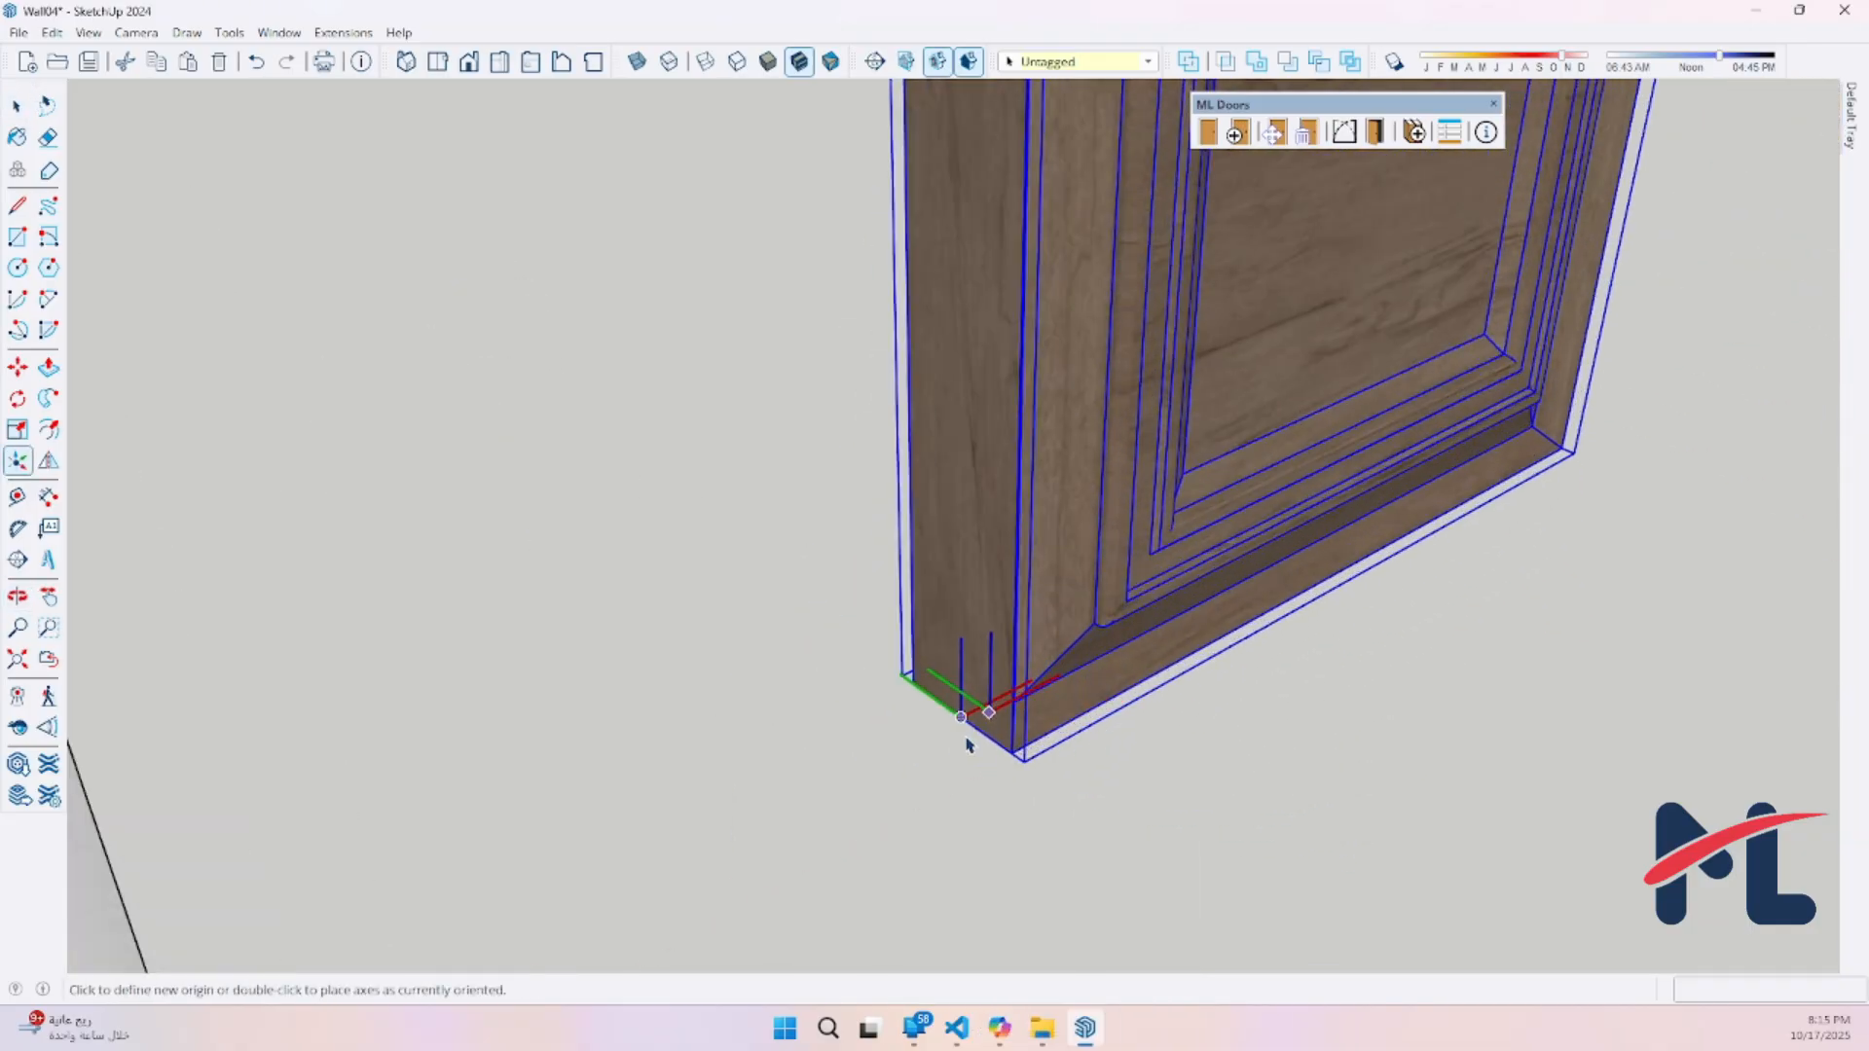
{"action": "double_click", "coordinate": [961, 719]}
{"action": "scroll", "coordinate": [925, 703], "scroll_direction": "down", "scroll_amount": 6}
{"action": "key", "text": "space"}
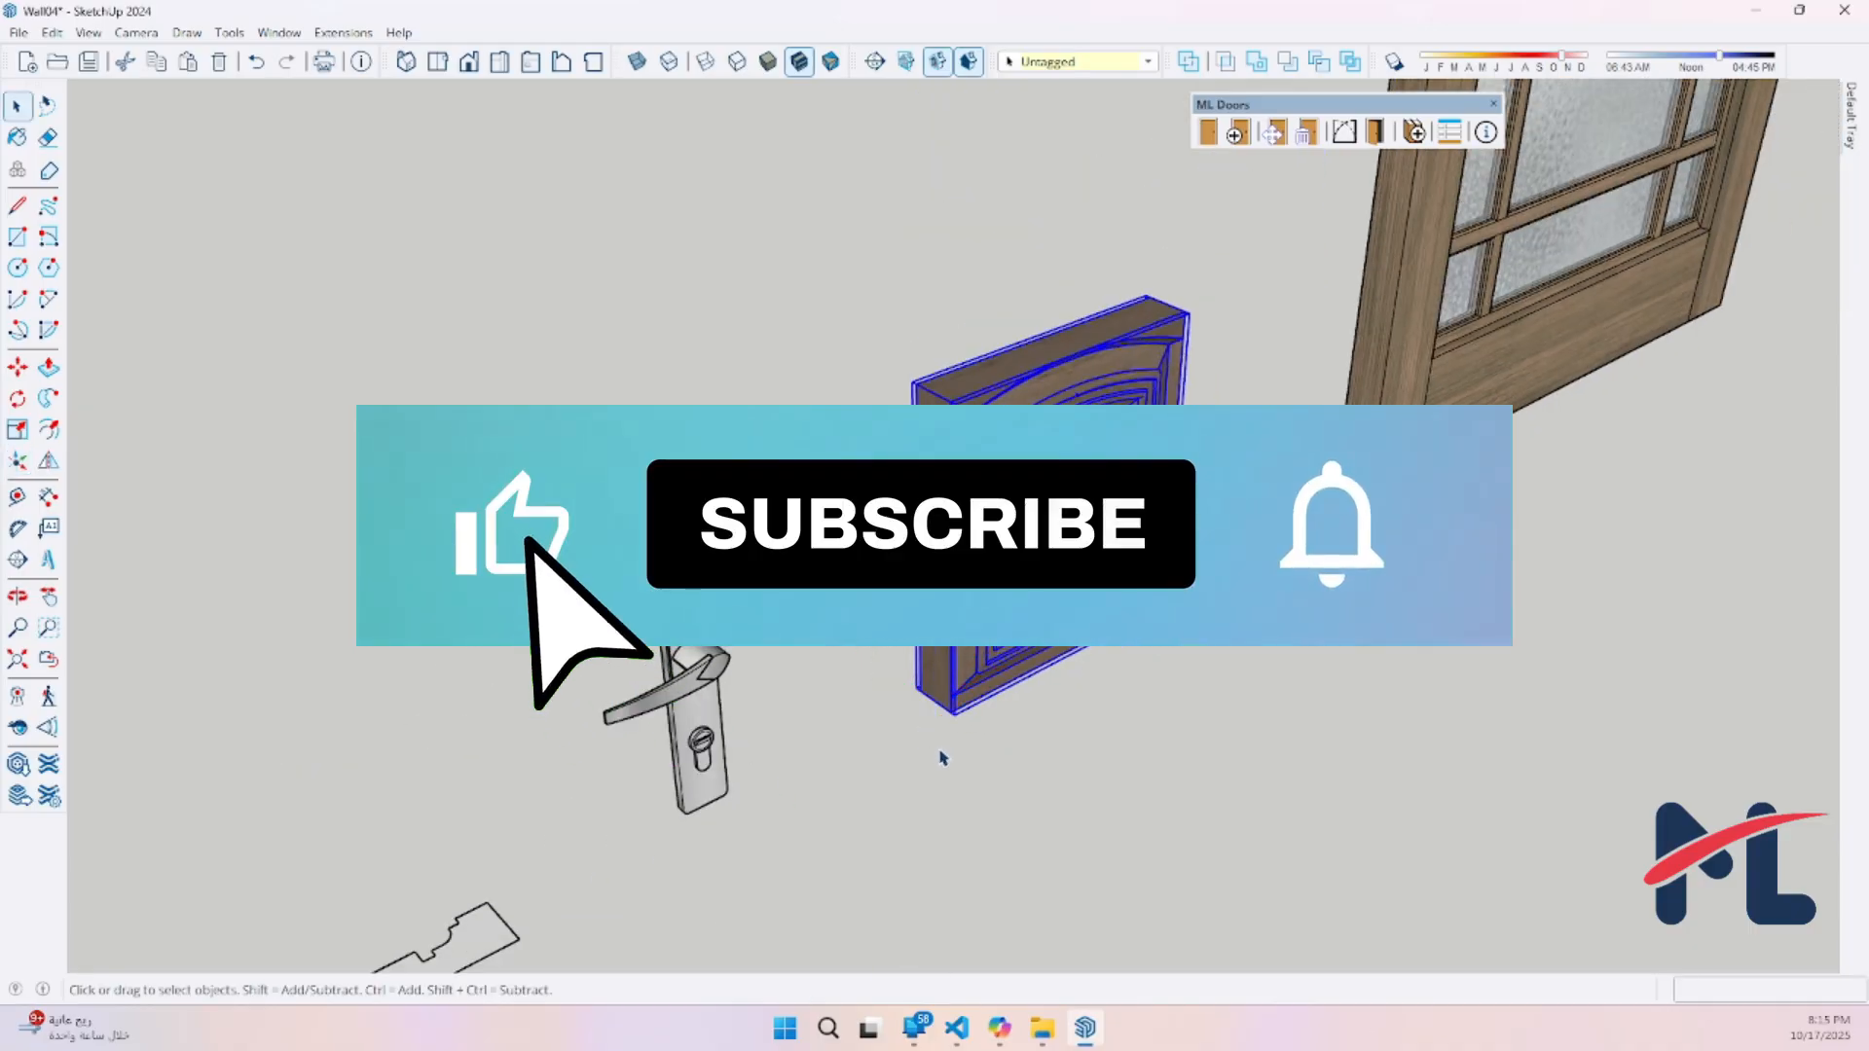
{"action": "left_click", "coordinate": [942, 758]}
{"action": "scroll", "coordinate": [959, 681], "scroll_direction": "down", "scroll_amount": 3}
{"action": "scroll", "coordinate": [974, 716], "scroll_direction": "down", "scroll_amount": 3}
{"action": "middle_click_drag", "start_coordinate": [1032, 799], "coordinate": [694, 708]}
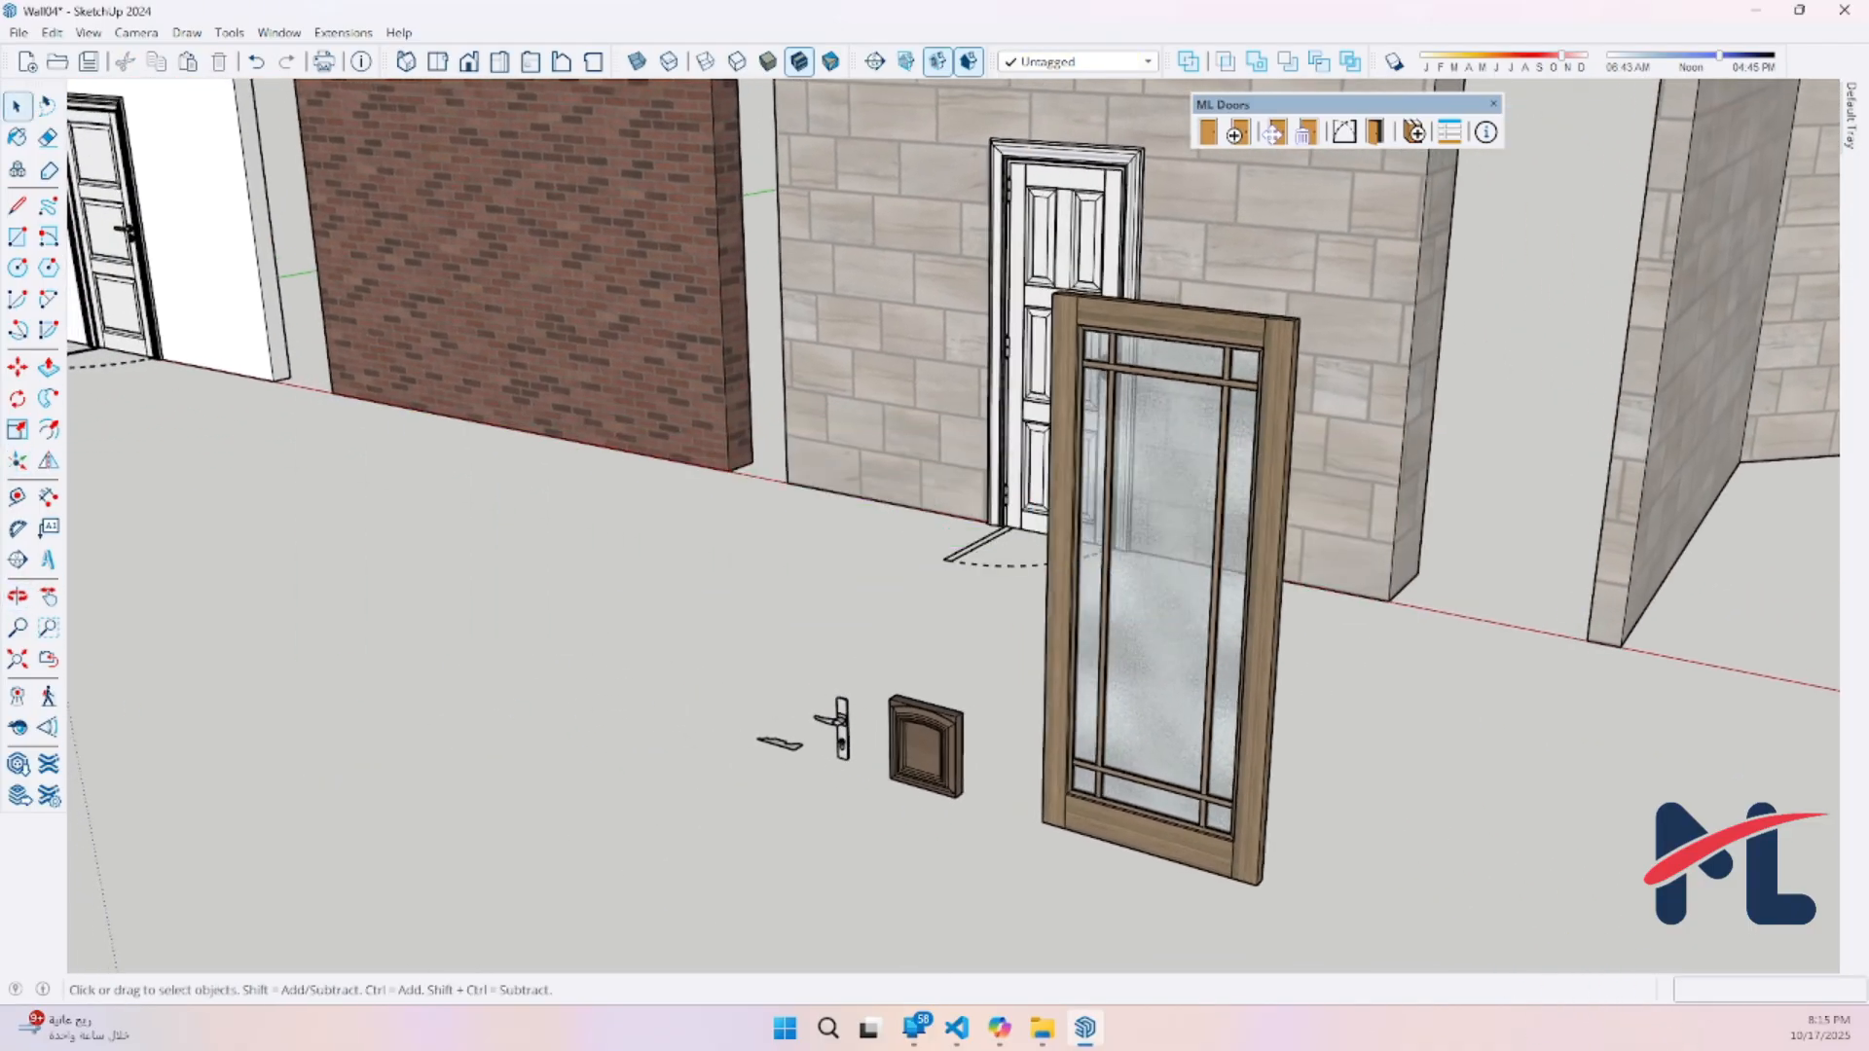